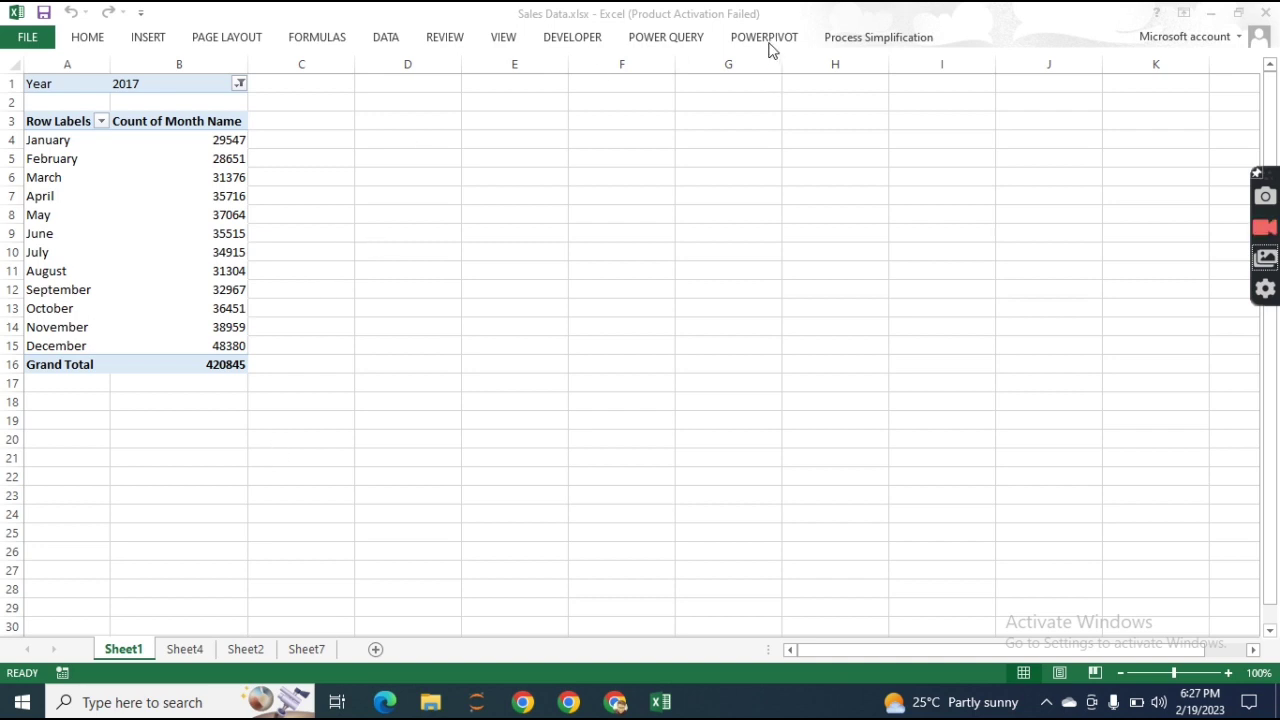
# - Open the add-in's New File PVT settings, then close them without running
pyautogui.click(872, 32)
pyautogui.click(872, 37)
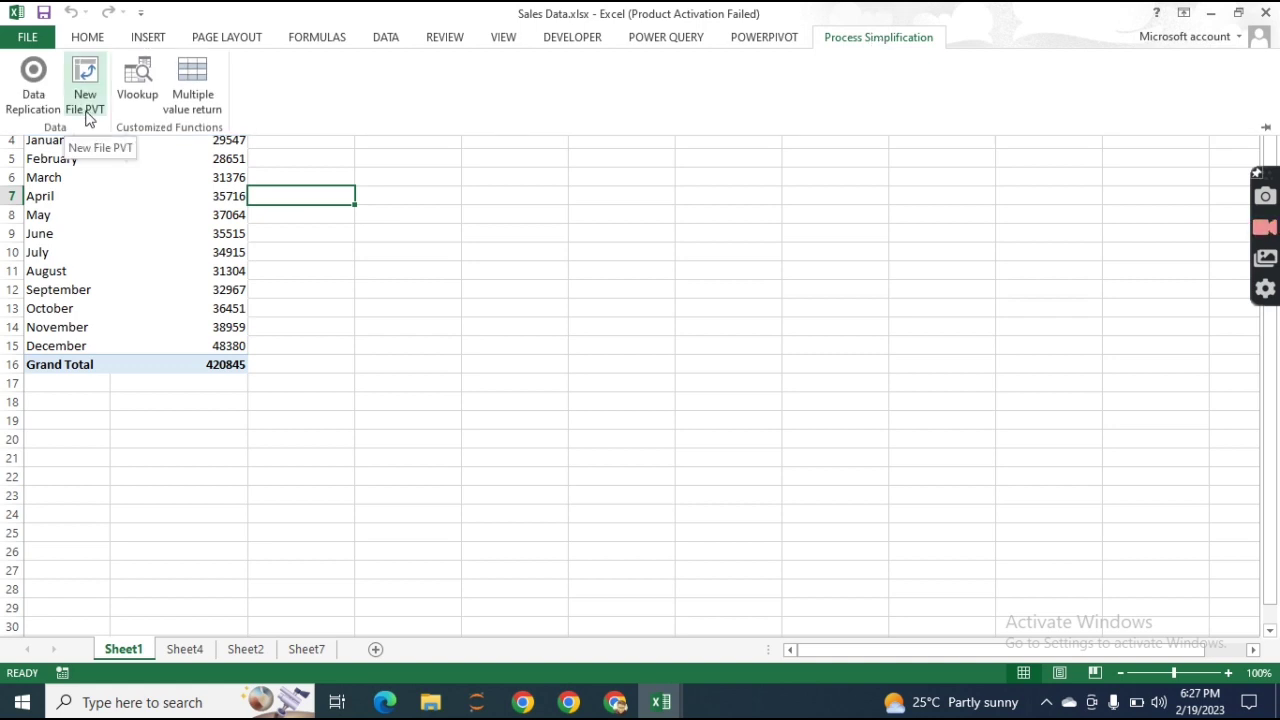
pyautogui.click(85, 100)
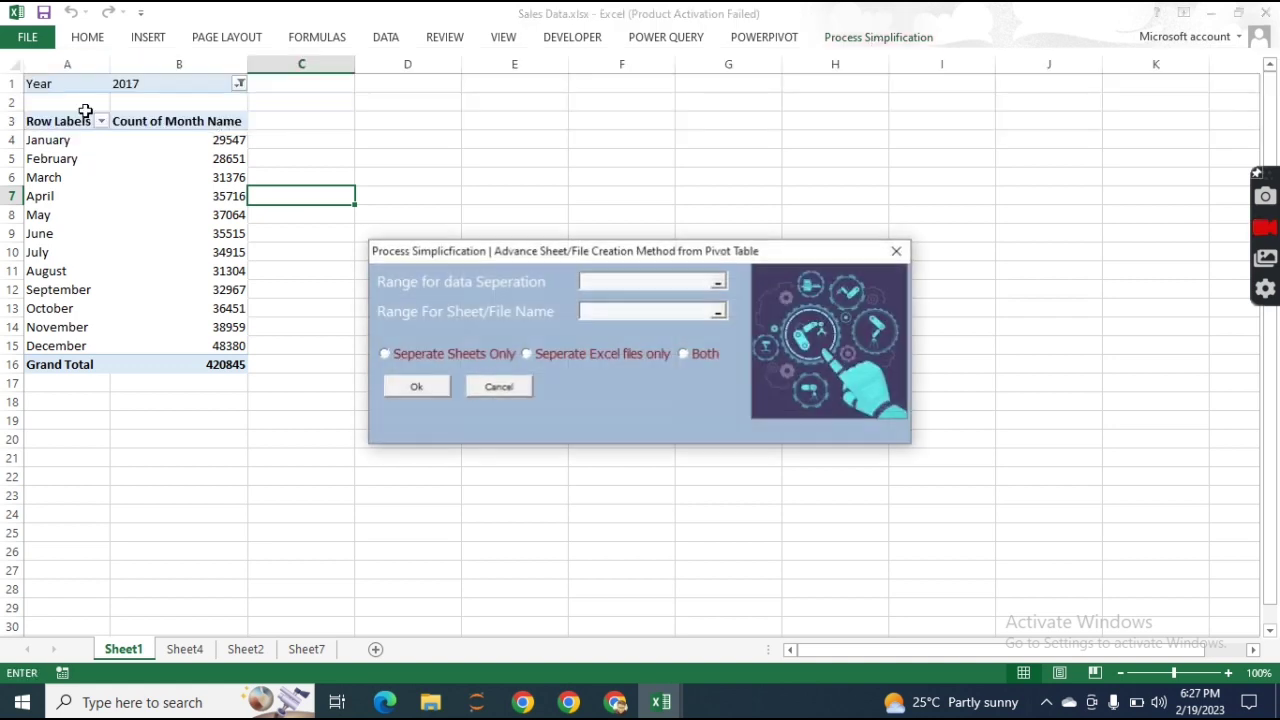
pyautogui.click(649, 278)
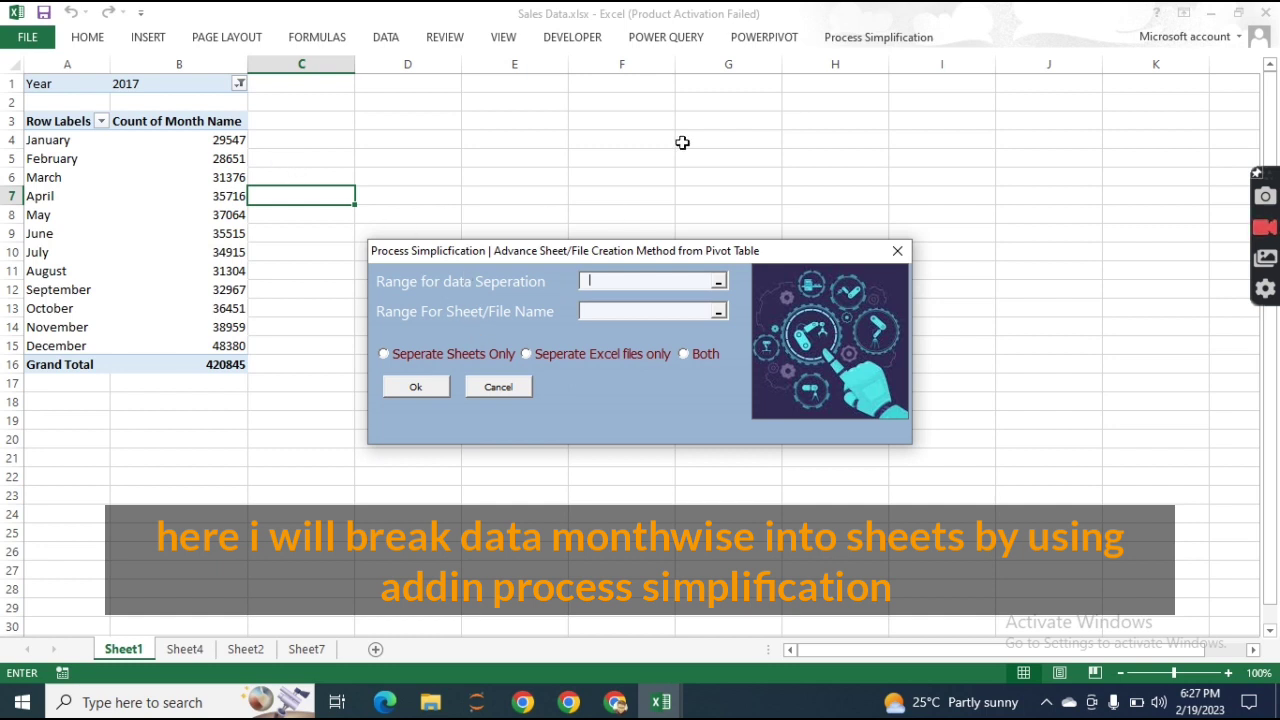
pyautogui.click(897, 252)
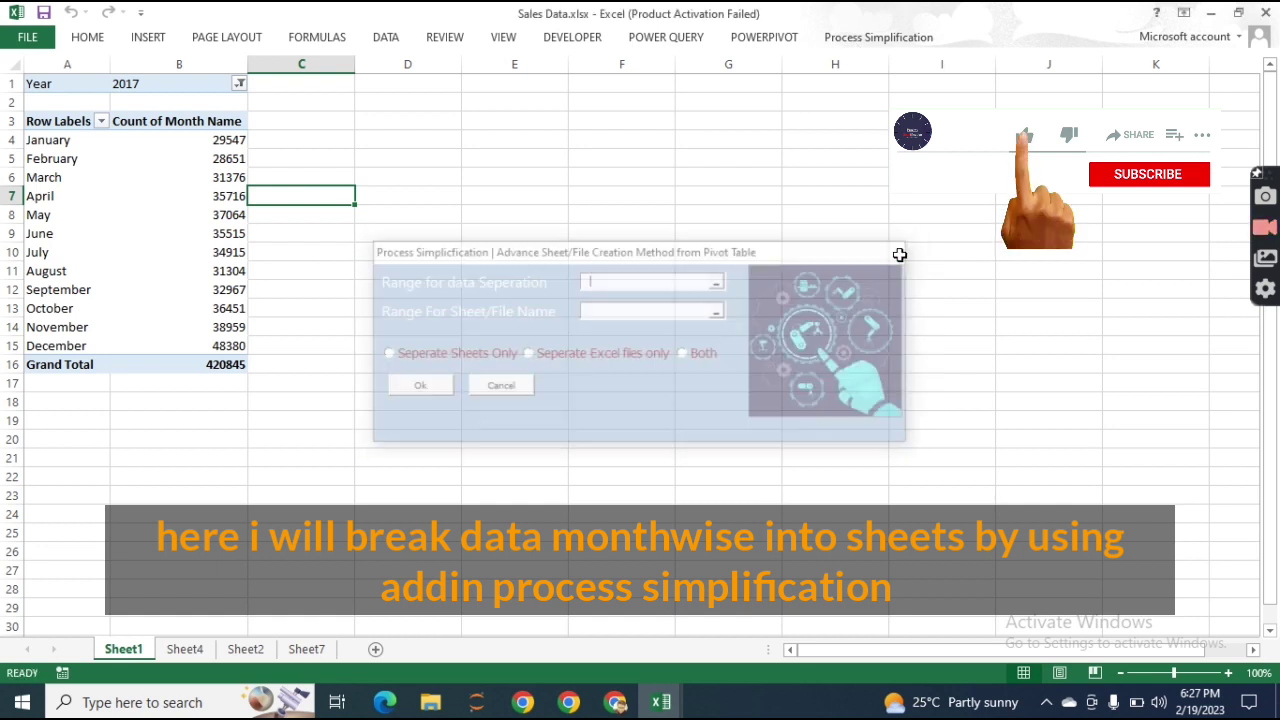
# - Split data B4:B15 into separate sheets named from month labels A4:A15
pyautogui.click(874, 37)
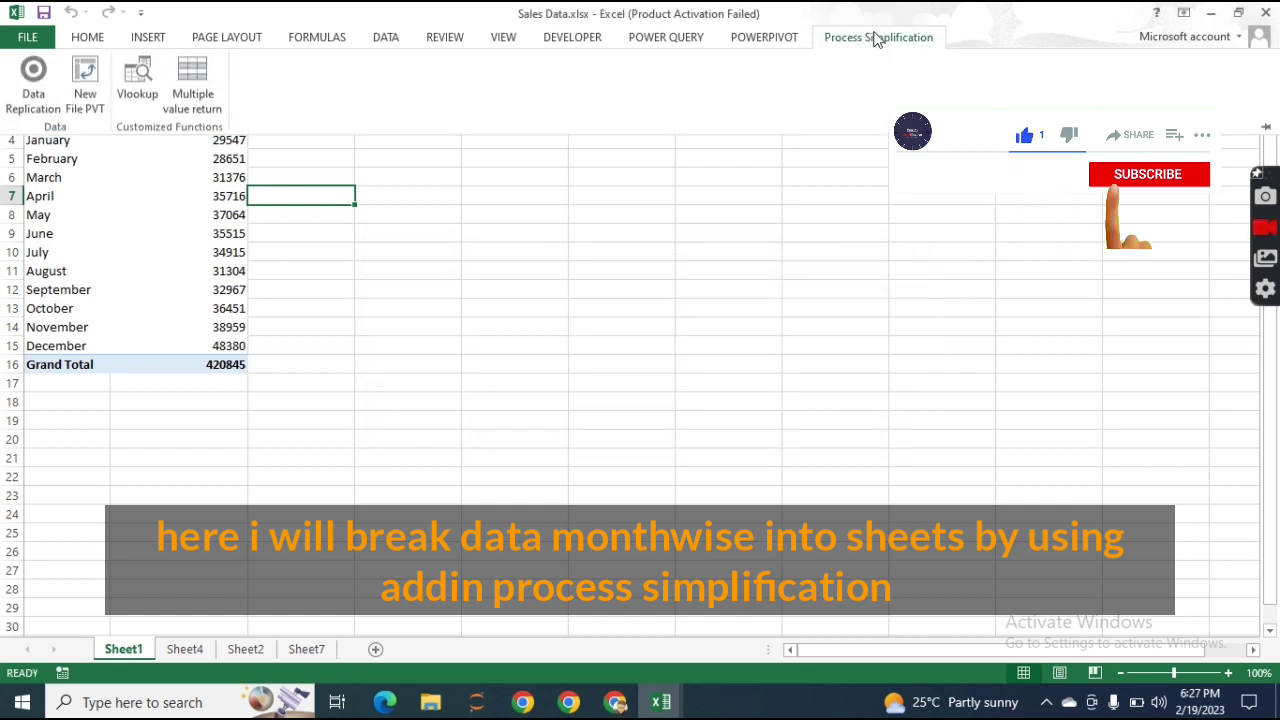
pyautogui.click(74, 110)
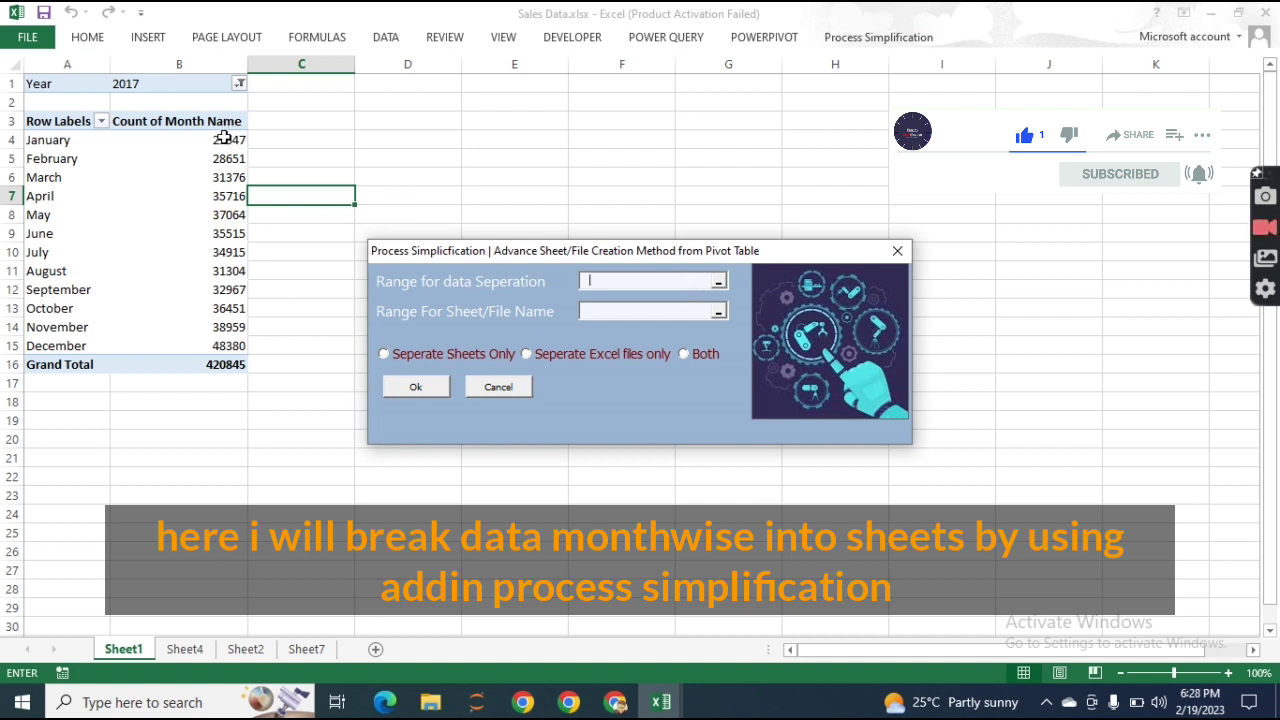
pyautogui.moveTo(223, 137); pyautogui.dragTo(223, 346)
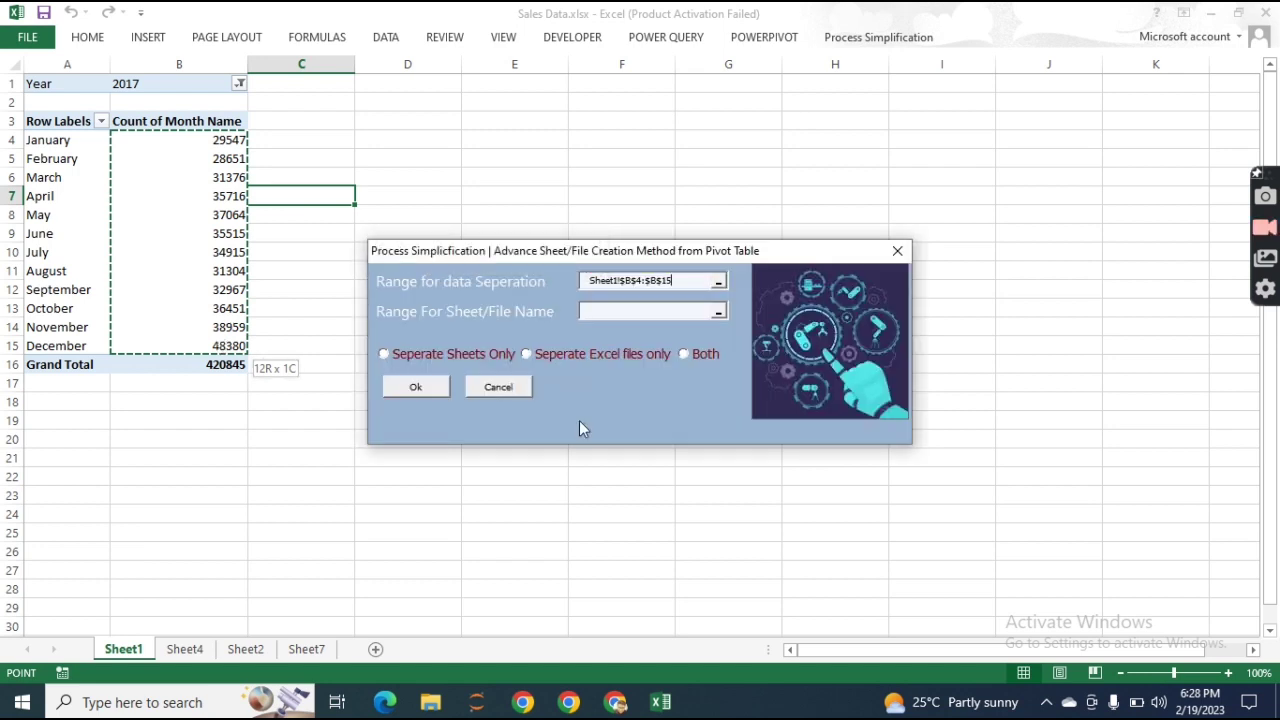
pyautogui.click(616, 313)
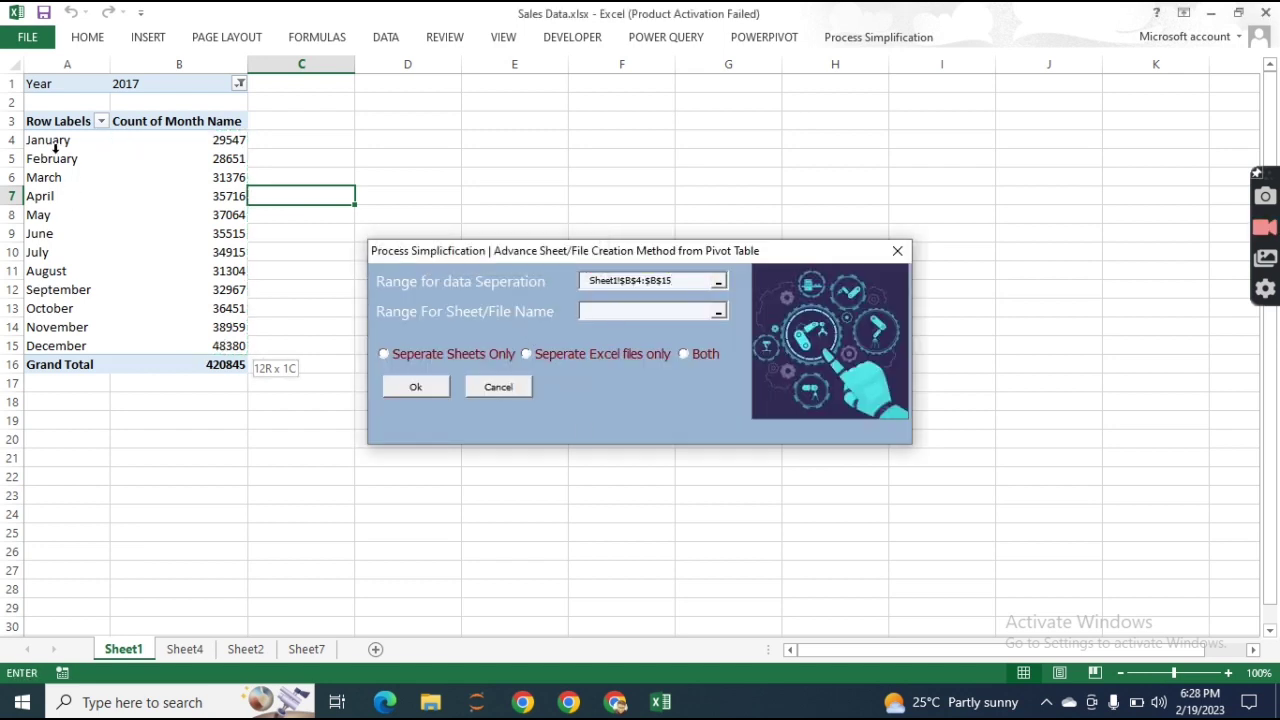
pyautogui.moveTo(52, 142); pyautogui.dragTo(60, 346)
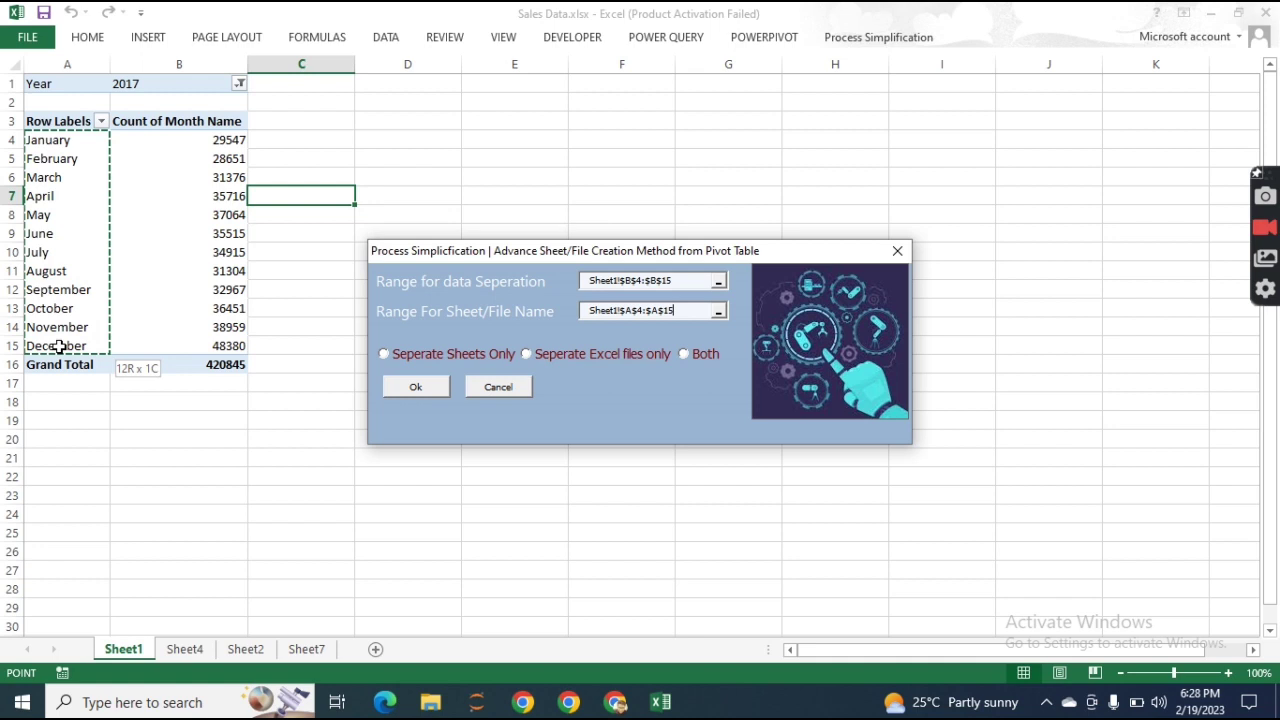
pyautogui.click(461, 356)
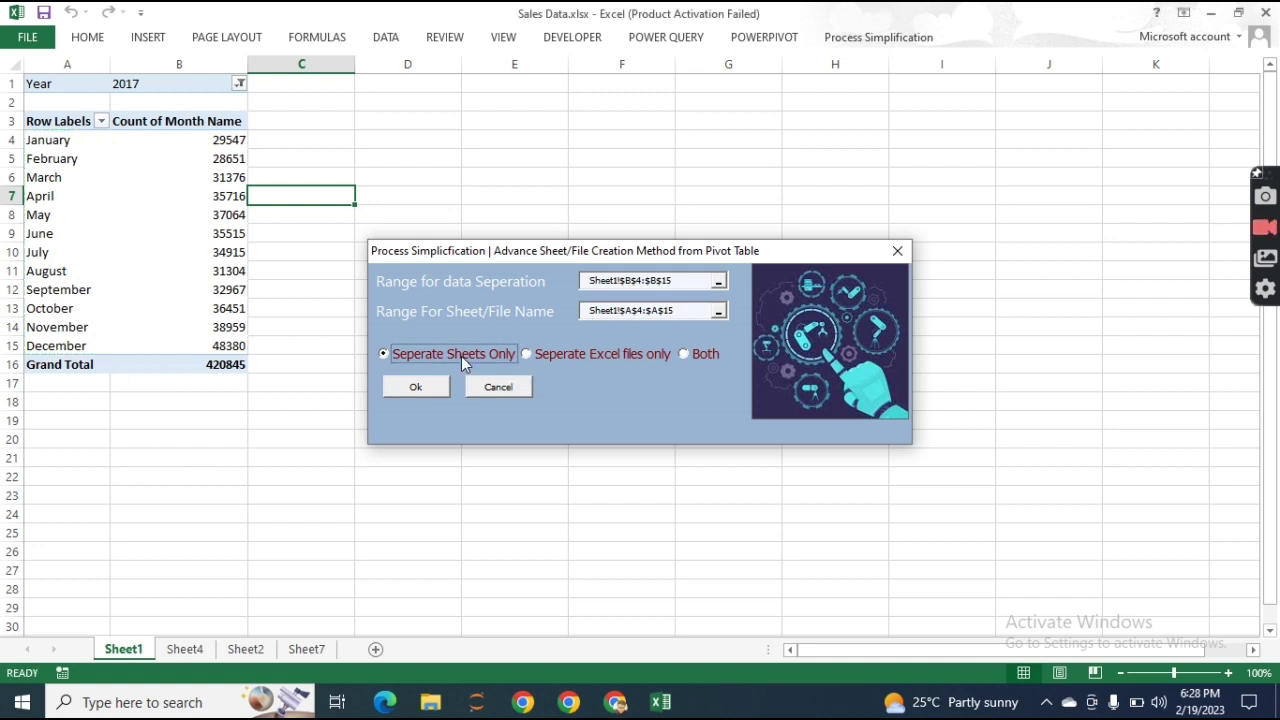
pyautogui.click(428, 396)
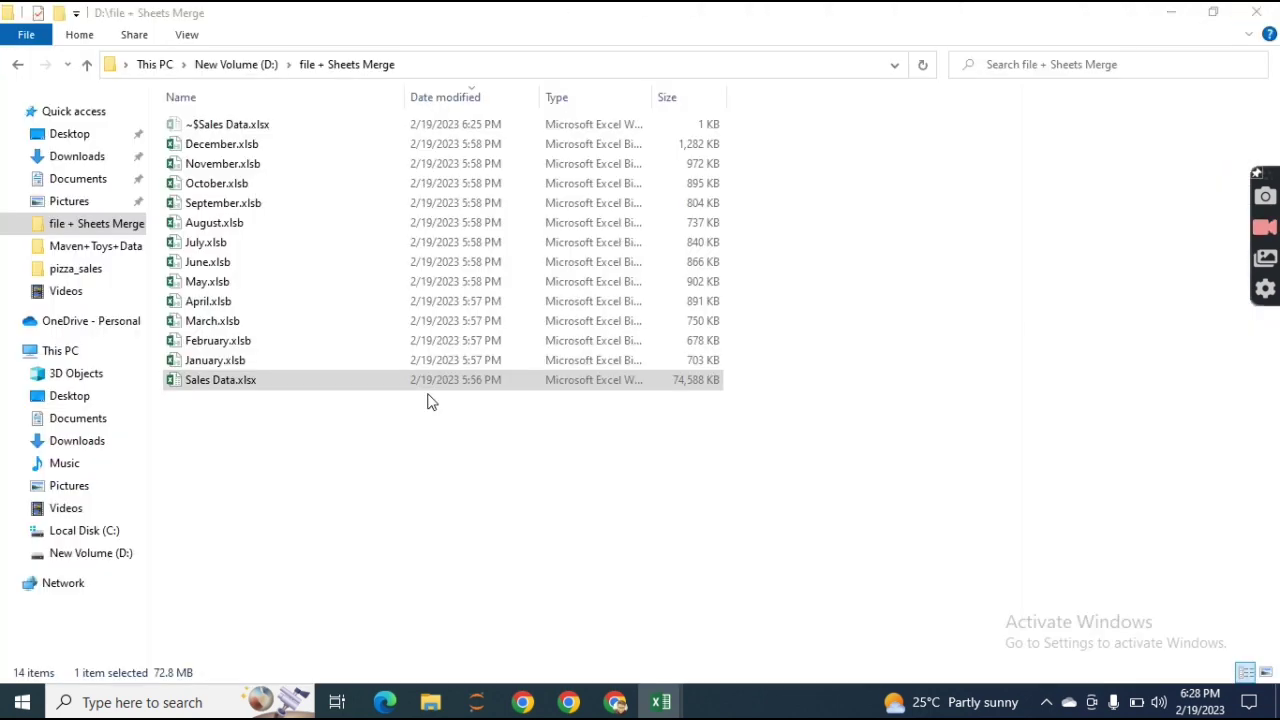
# - Bring Sales Data.xlsx forward and select a single cell on the December sheet
pyautogui.moveTo(660, 702)
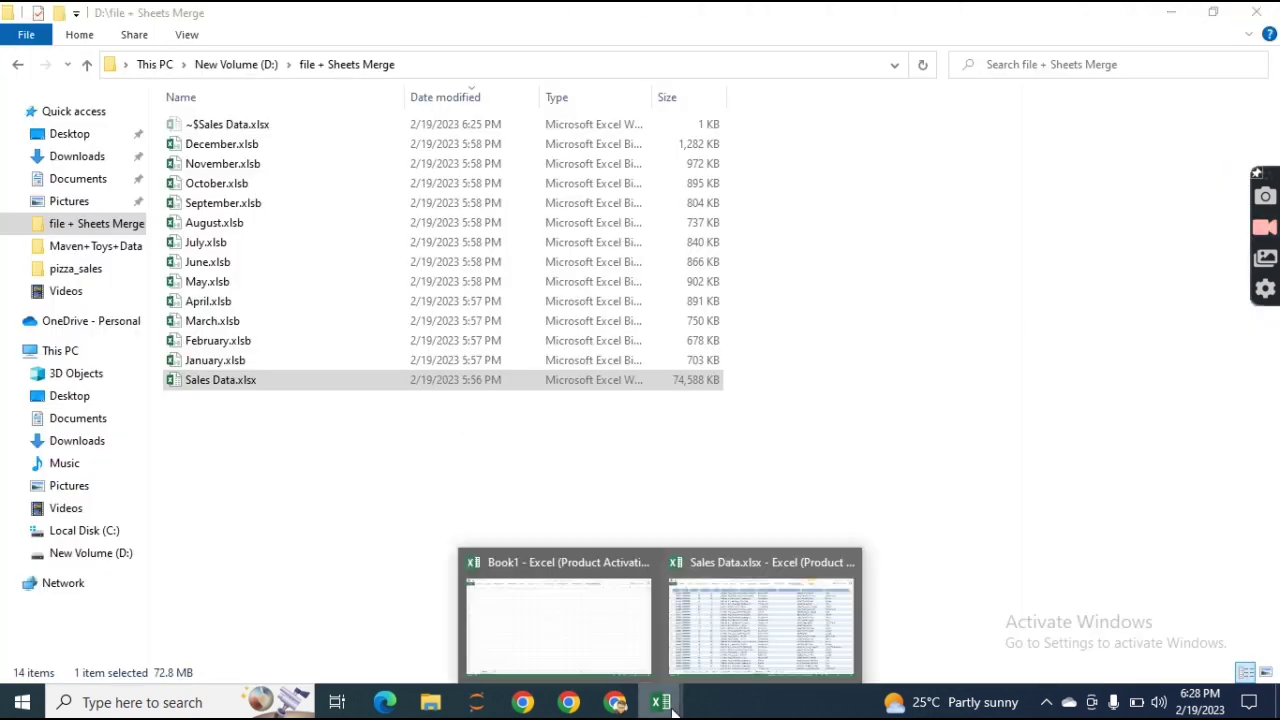
pyautogui.click(727, 626)
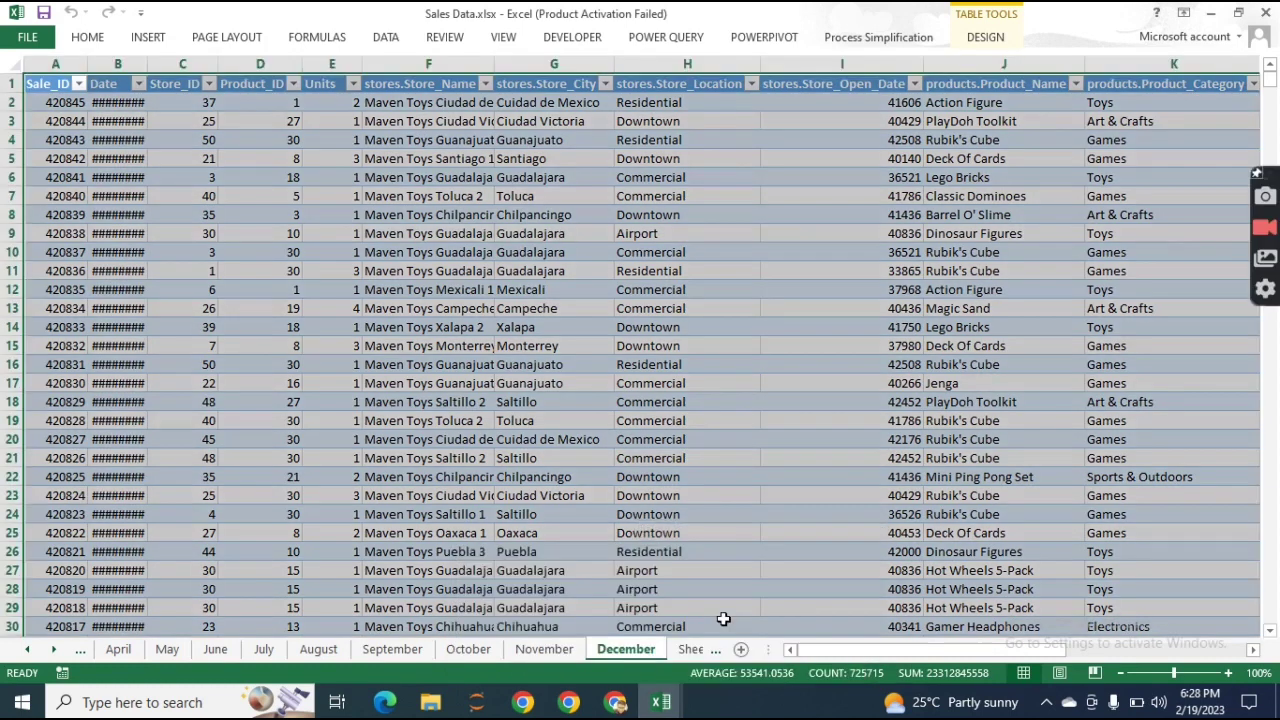
pyautogui.click(690, 321)
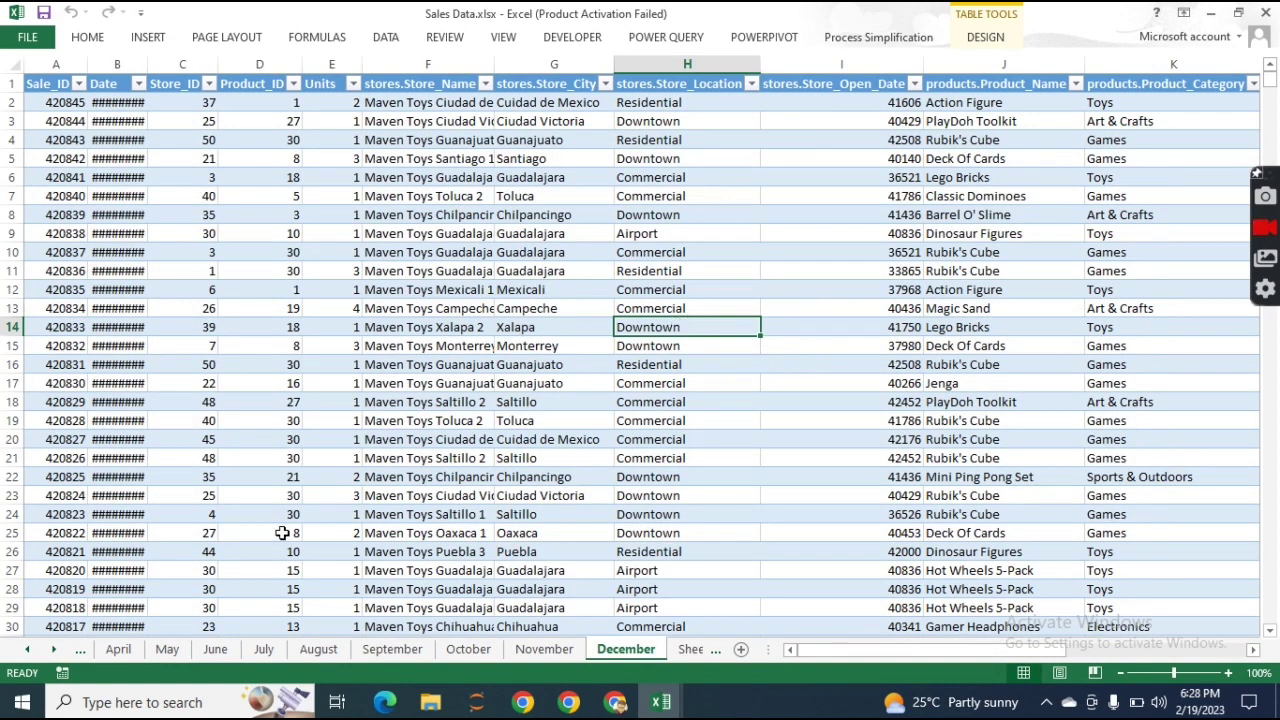
pyautogui.click(402, 553)
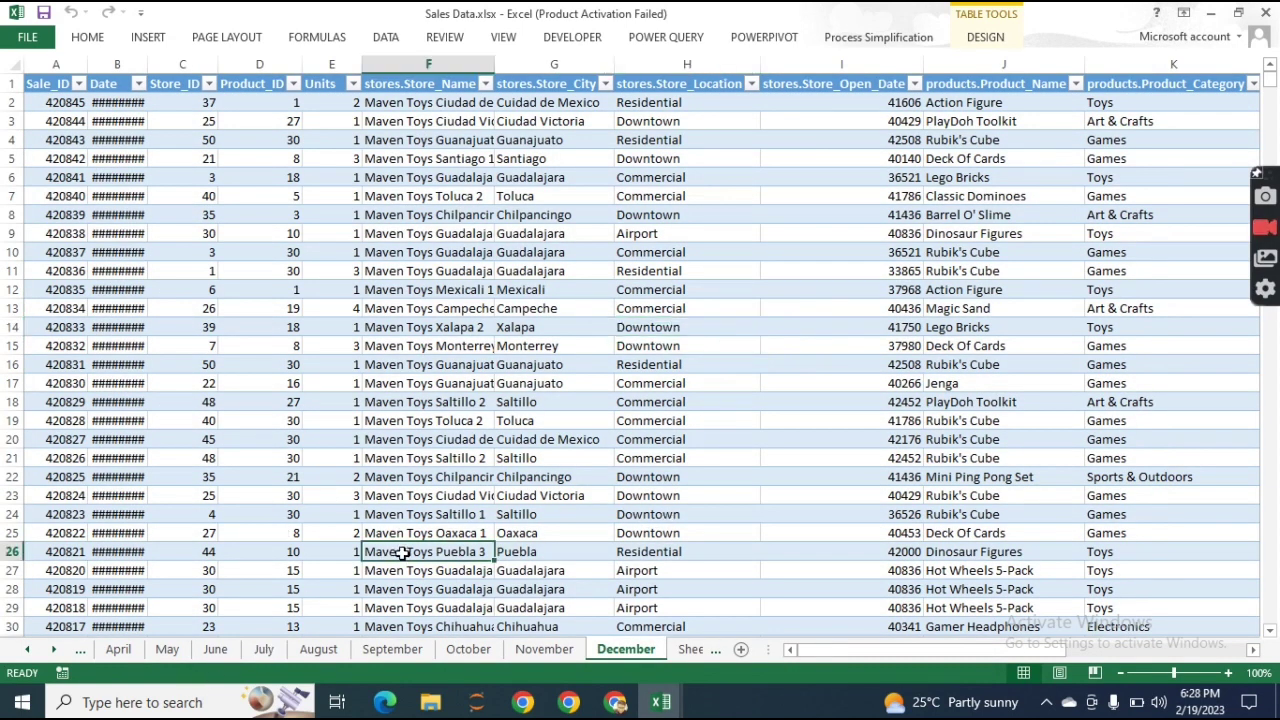
# - Save Sales Data.xlsx with its new monthly sheets using Ctrl+S
pyautogui.hotkey('ctrl', 's')
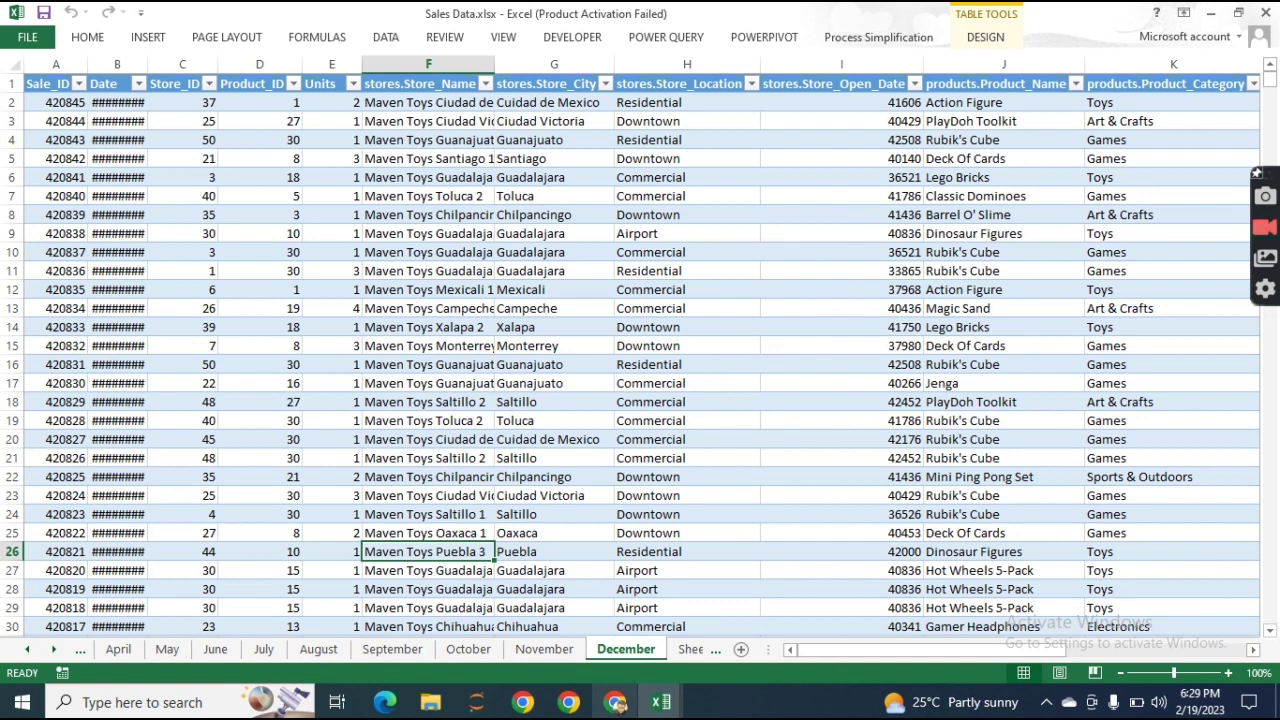
# - Select the saved Sales Data.xlsx in the file + Sheets Merge folder
pyautogui.click(432, 704)
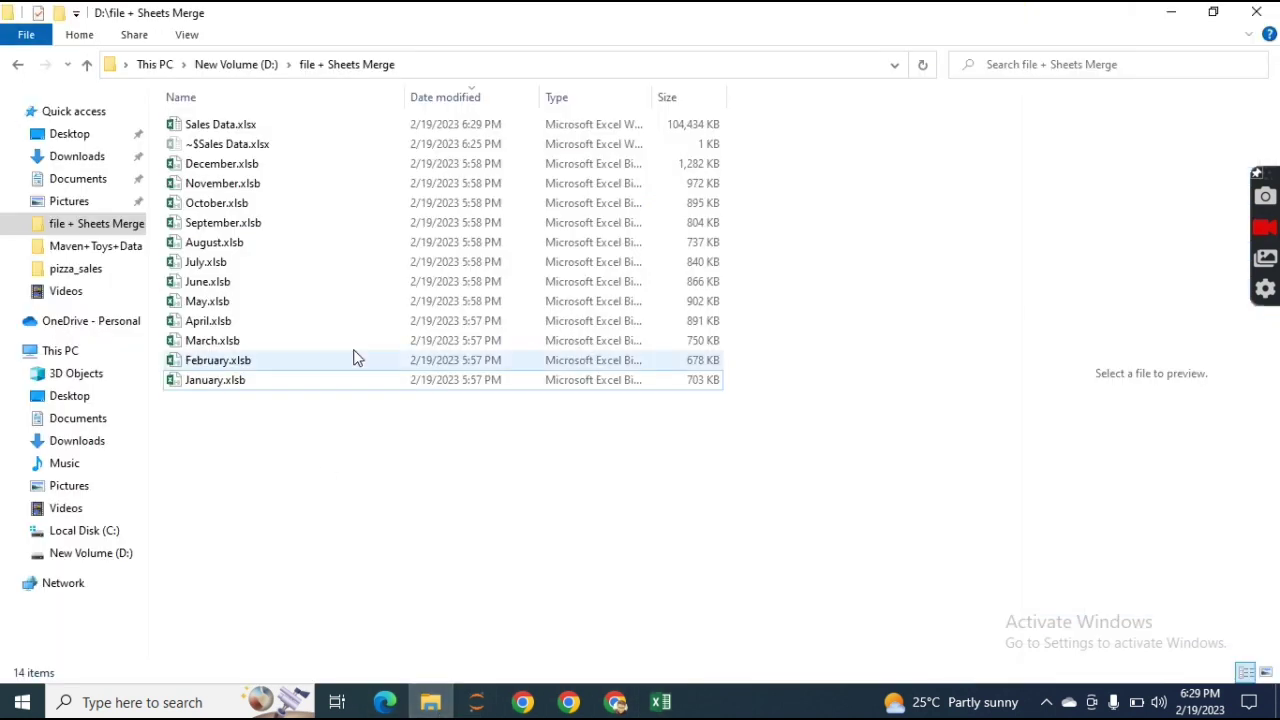
pyautogui.click(260, 130)
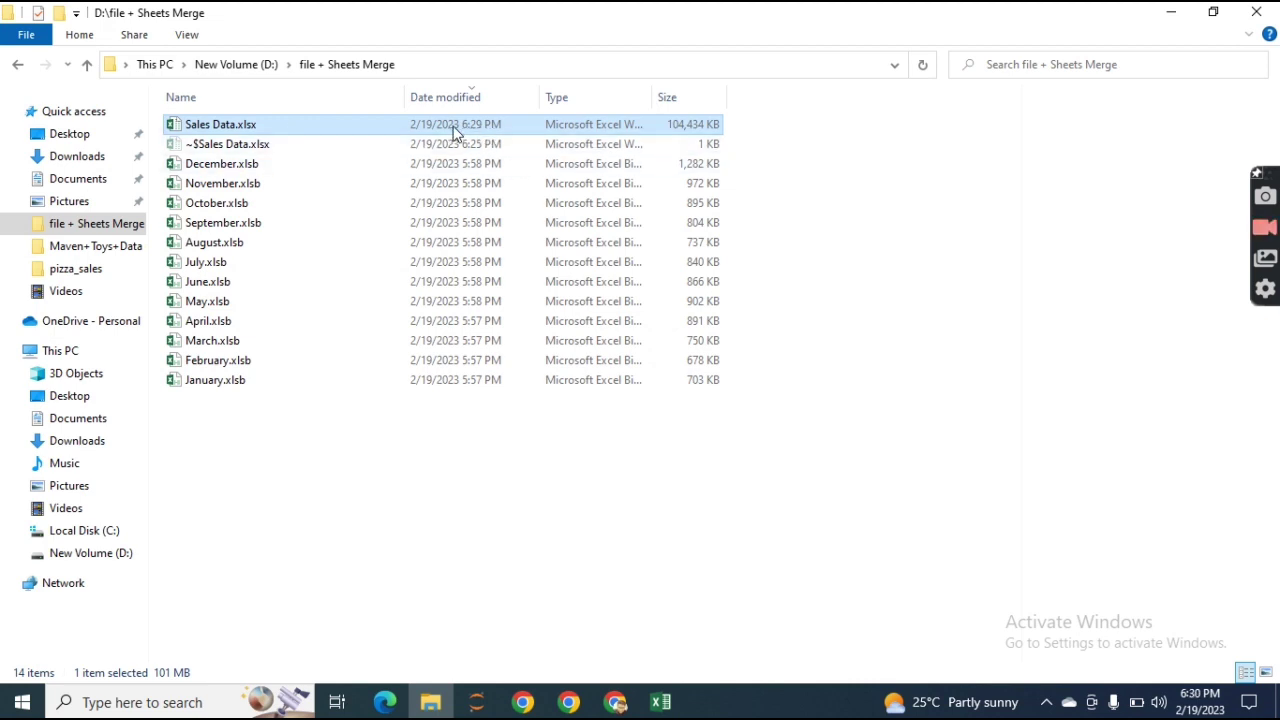
pyautogui.click(676, 706)
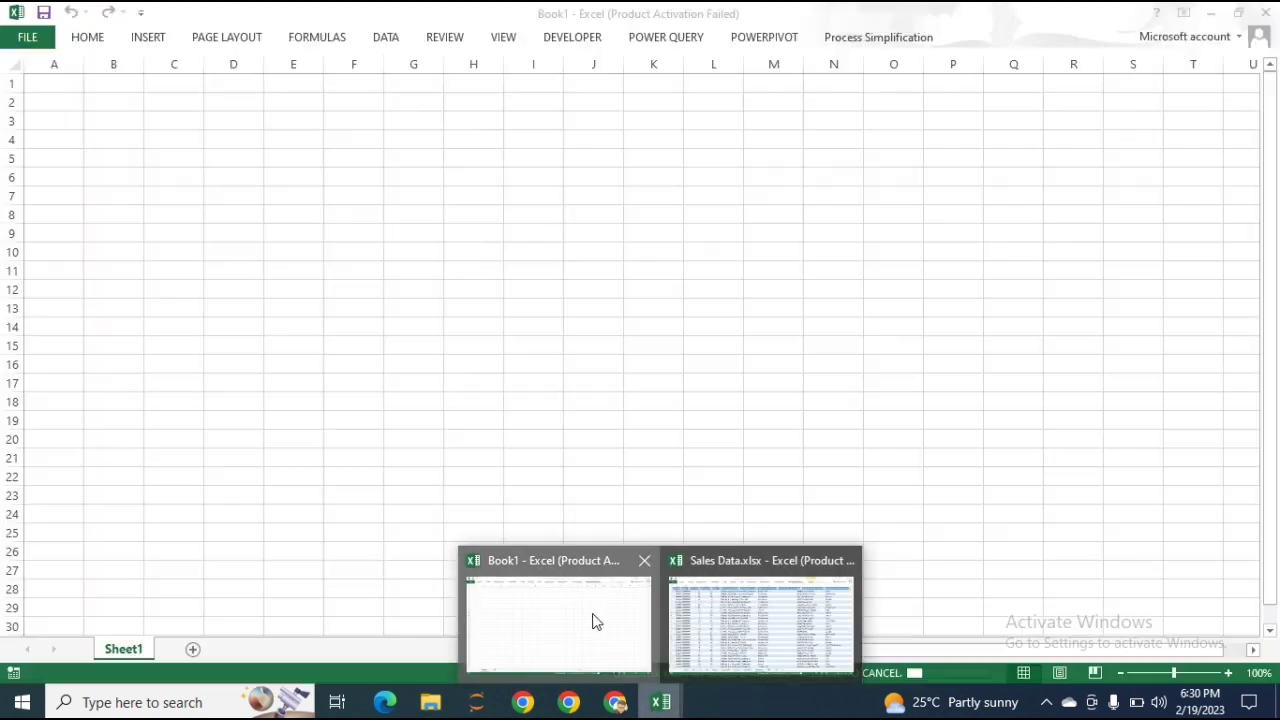
pyautogui.click(592, 622)
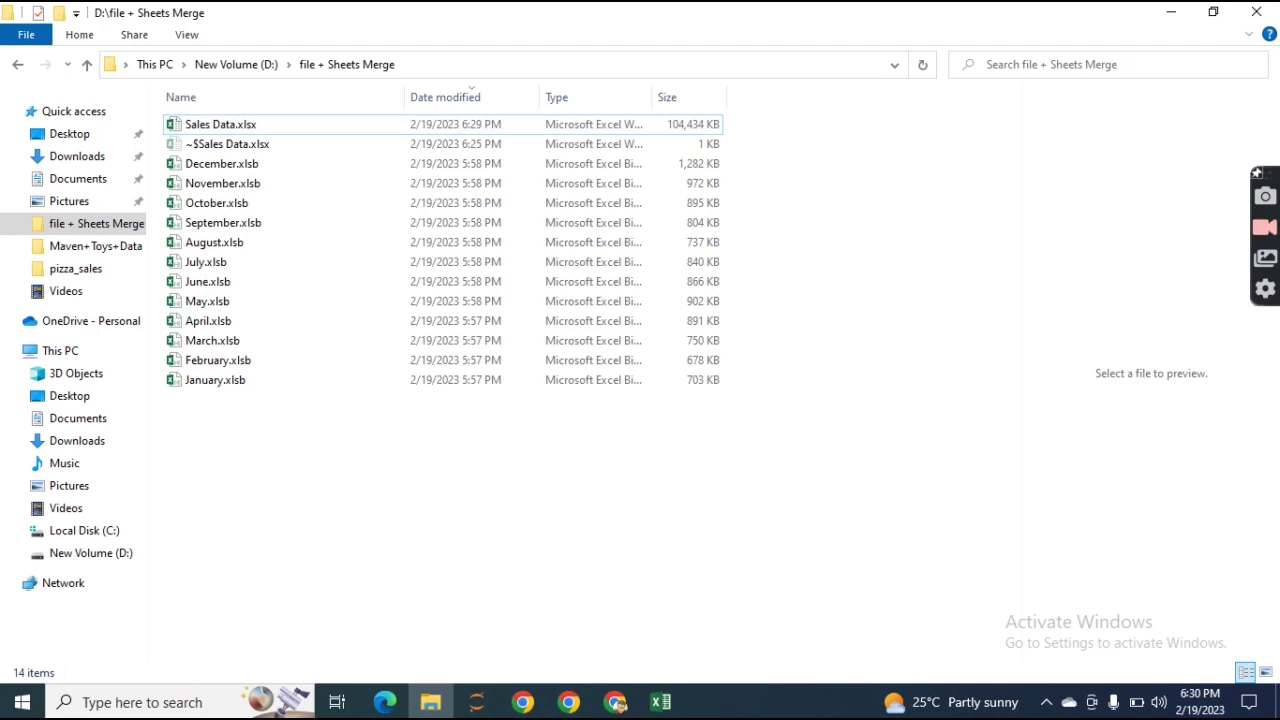
# - Bring the blank Book1 Excel workbook to the front
pyautogui.click(668, 704)
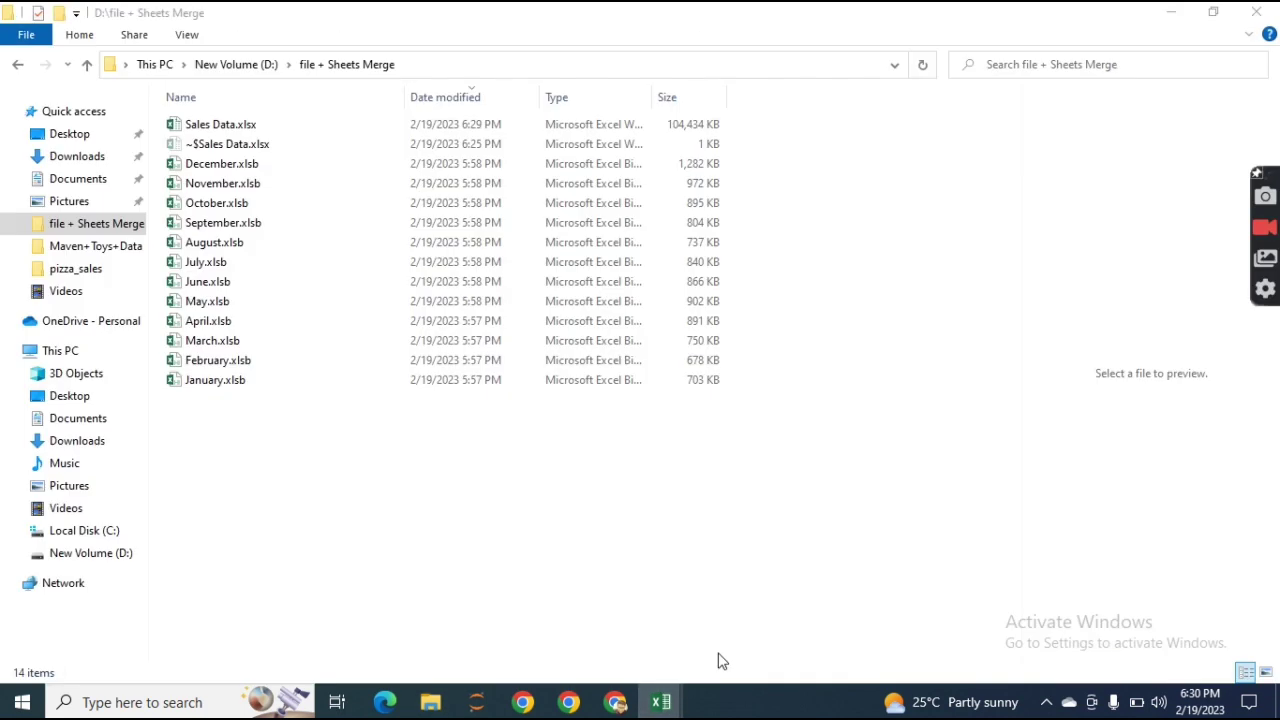
pyautogui.click(660, 702)
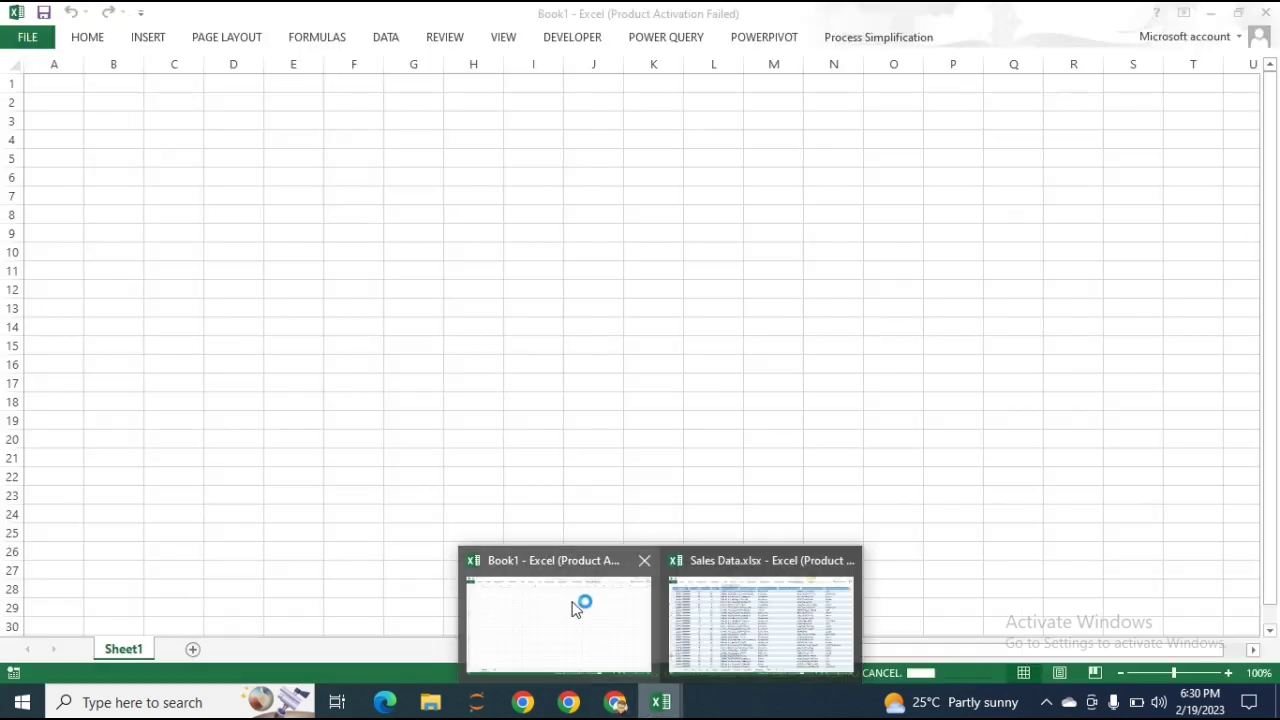
pyautogui.click(577, 608)
pyautogui.moveTo(660, 700)
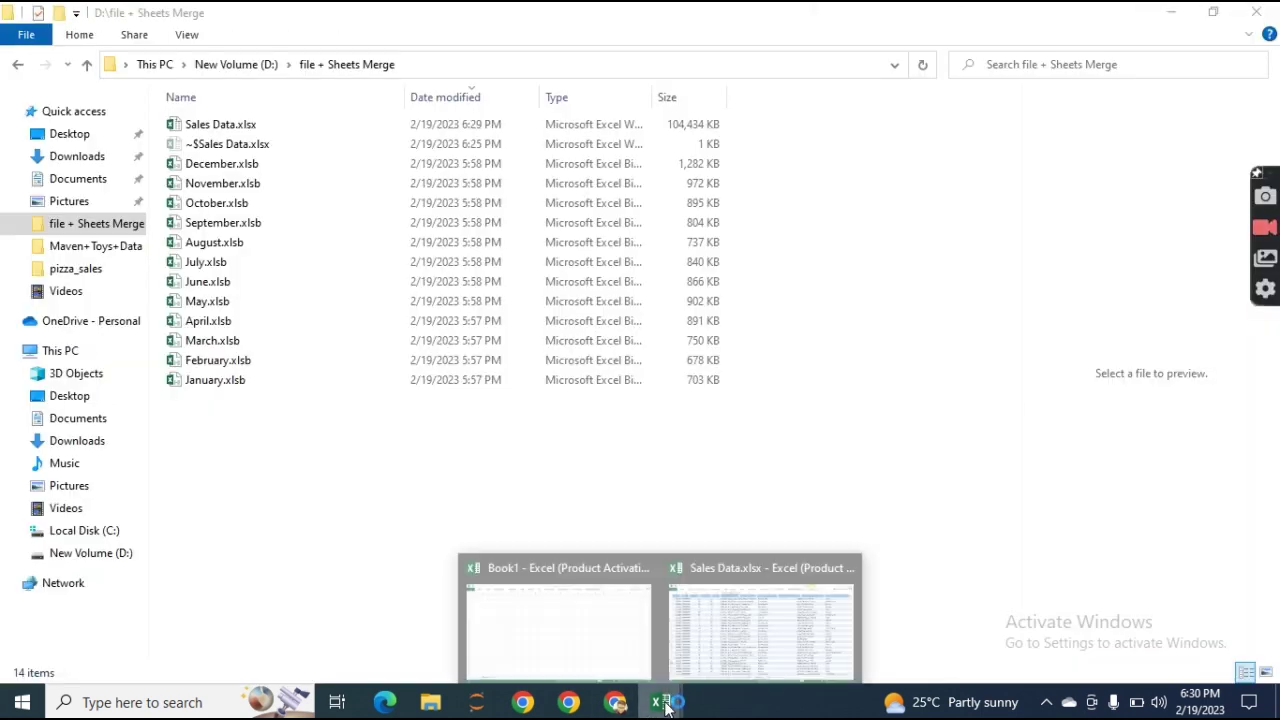
pyautogui.moveTo(790, 655)
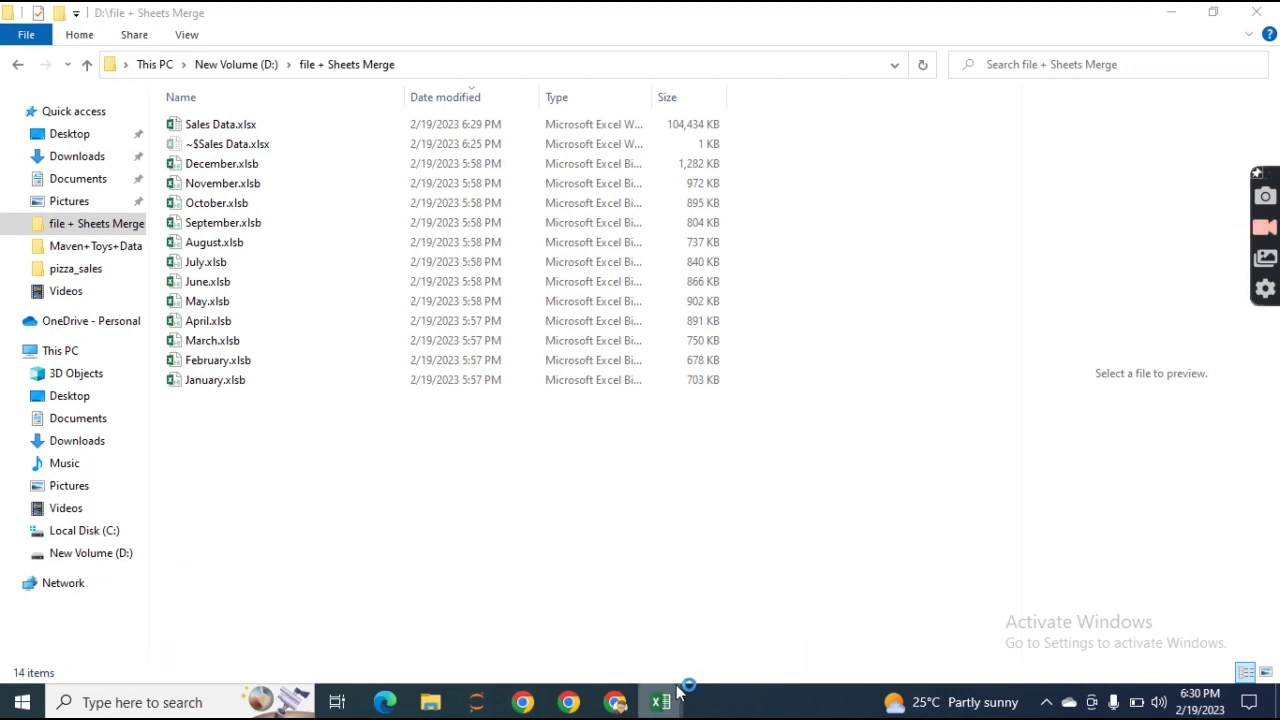
pyautogui.moveTo(604, 598)
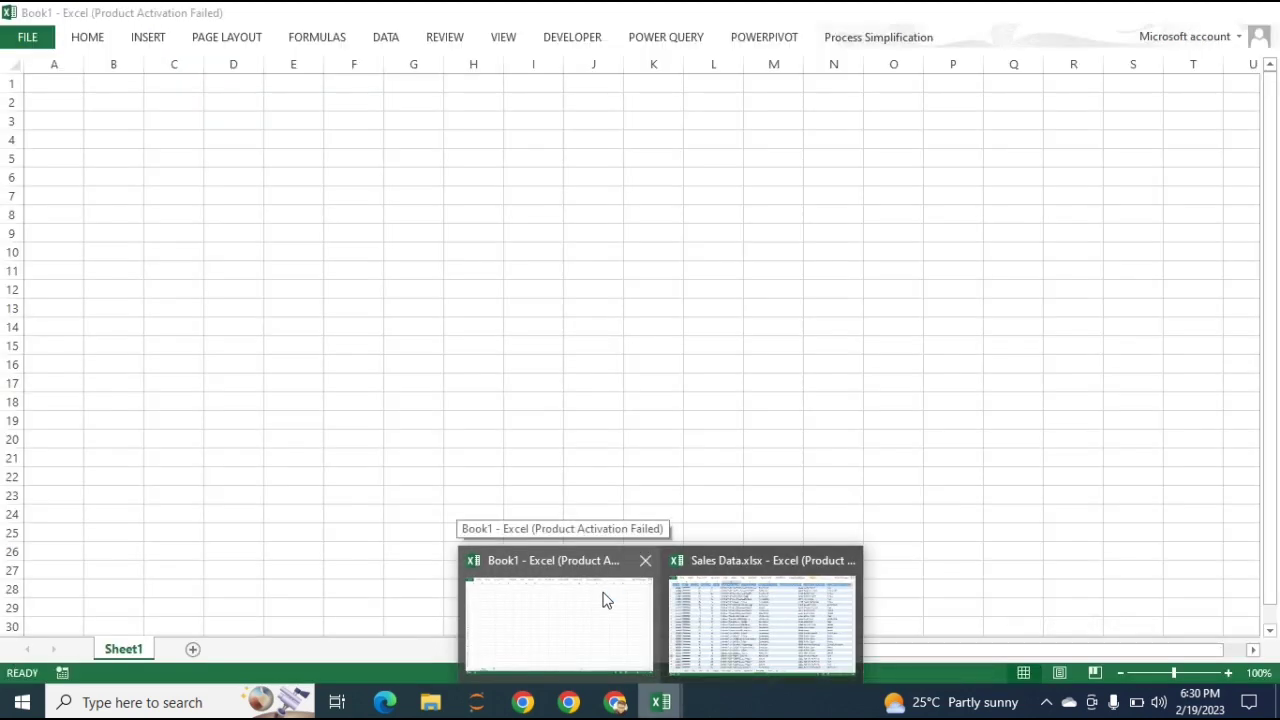
# - Dismiss the activation notice, create a blank workbook, and discard the recovered files
pyautogui.click(604, 598)
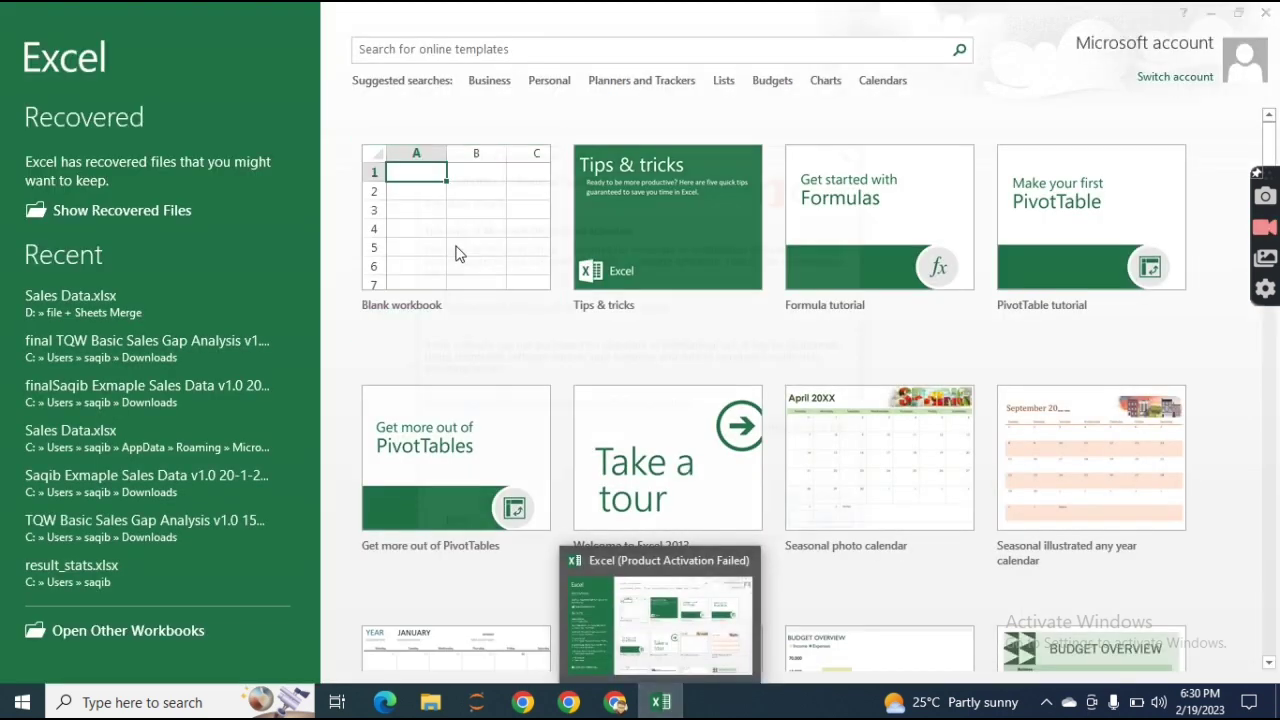
pyautogui.click(804, 532)
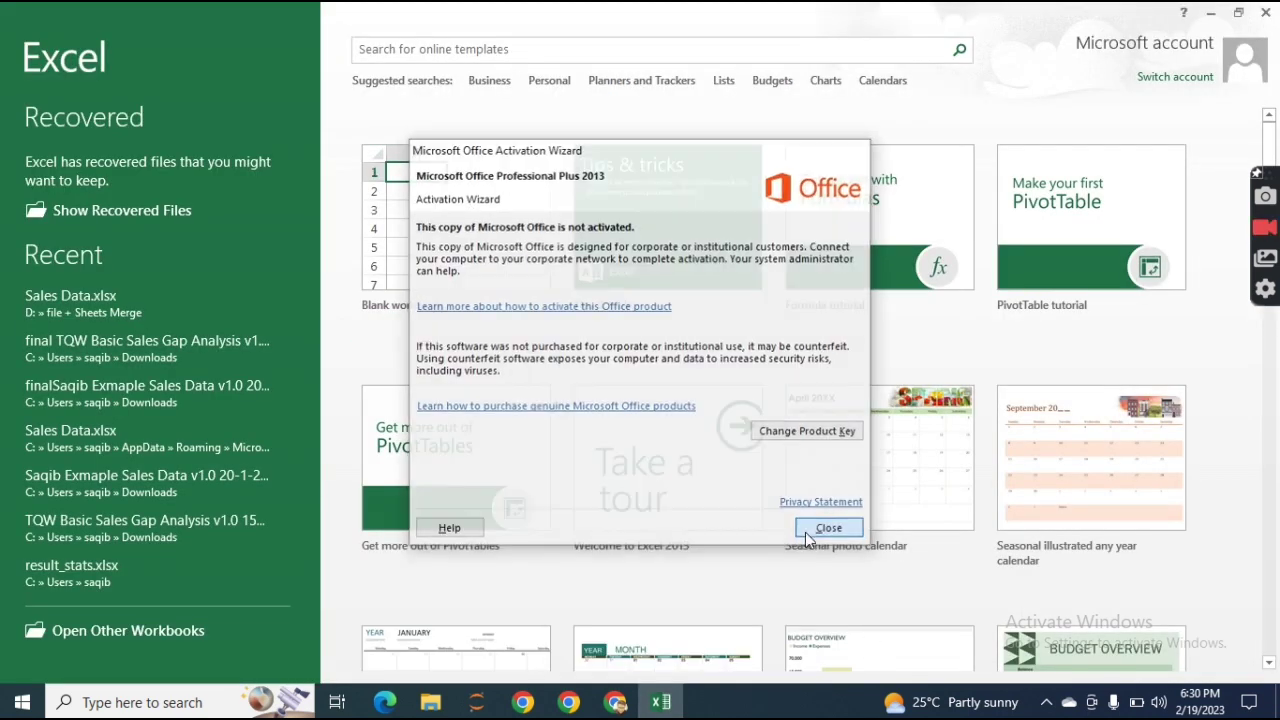
pyautogui.click(517, 245)
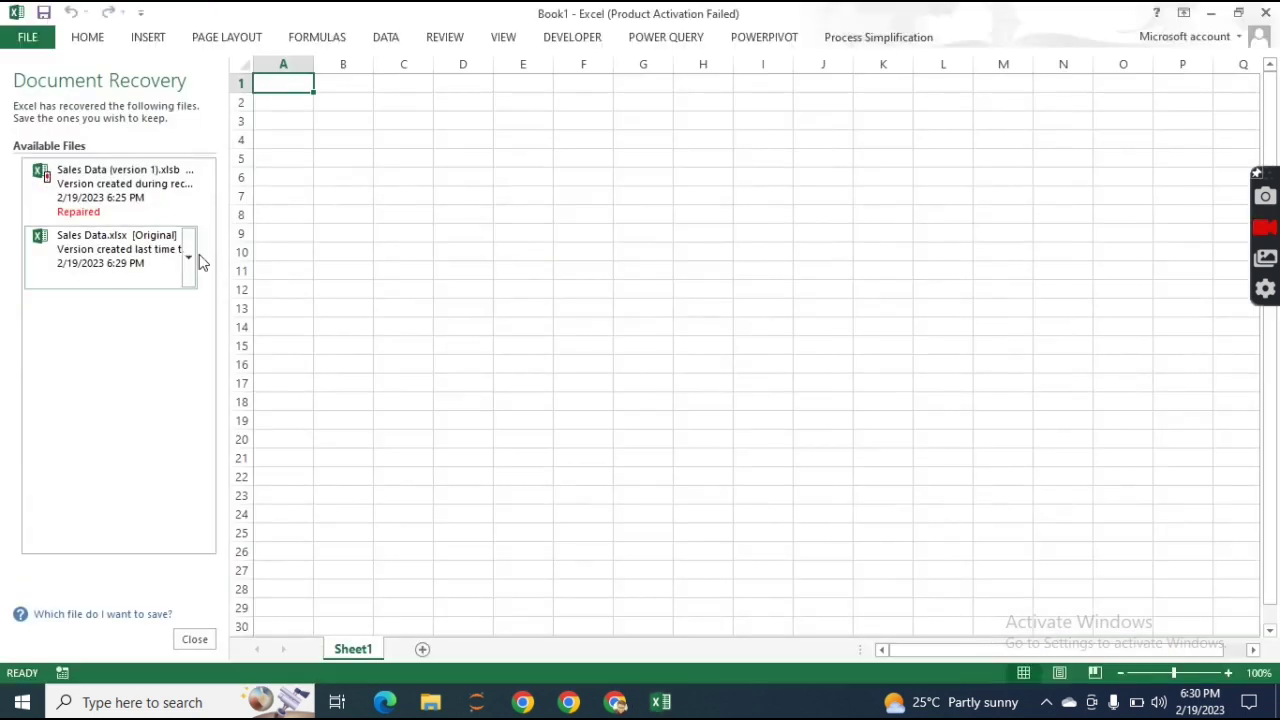
pyautogui.click(198, 640)
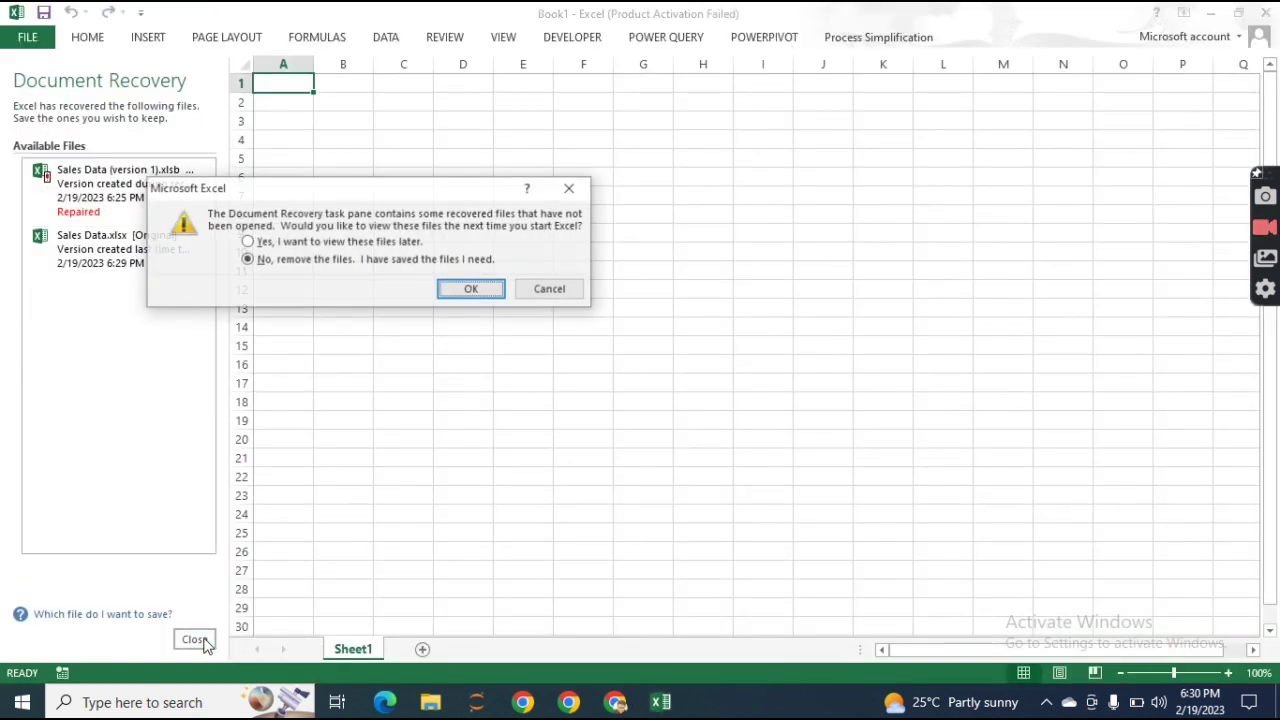
pyautogui.click(467, 290)
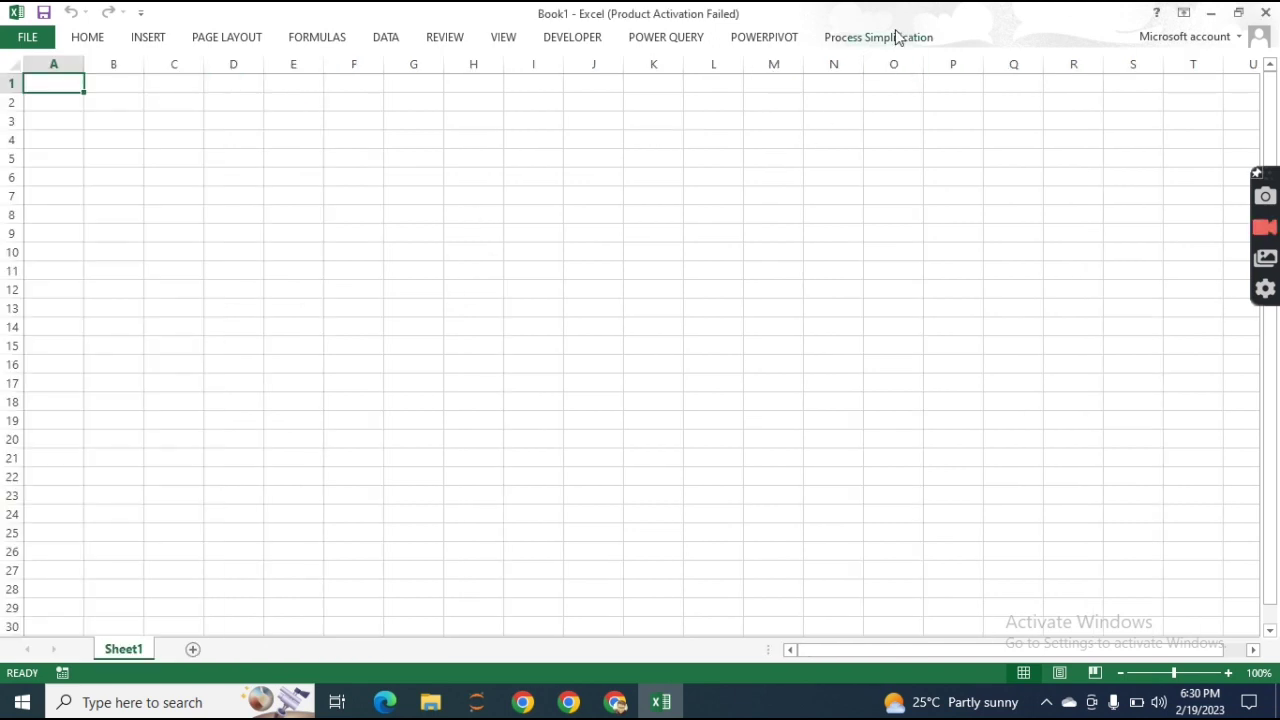
# - Use the POWER QUERY tab to launch an empty Power Query Editor
pyautogui.click(659, 40)
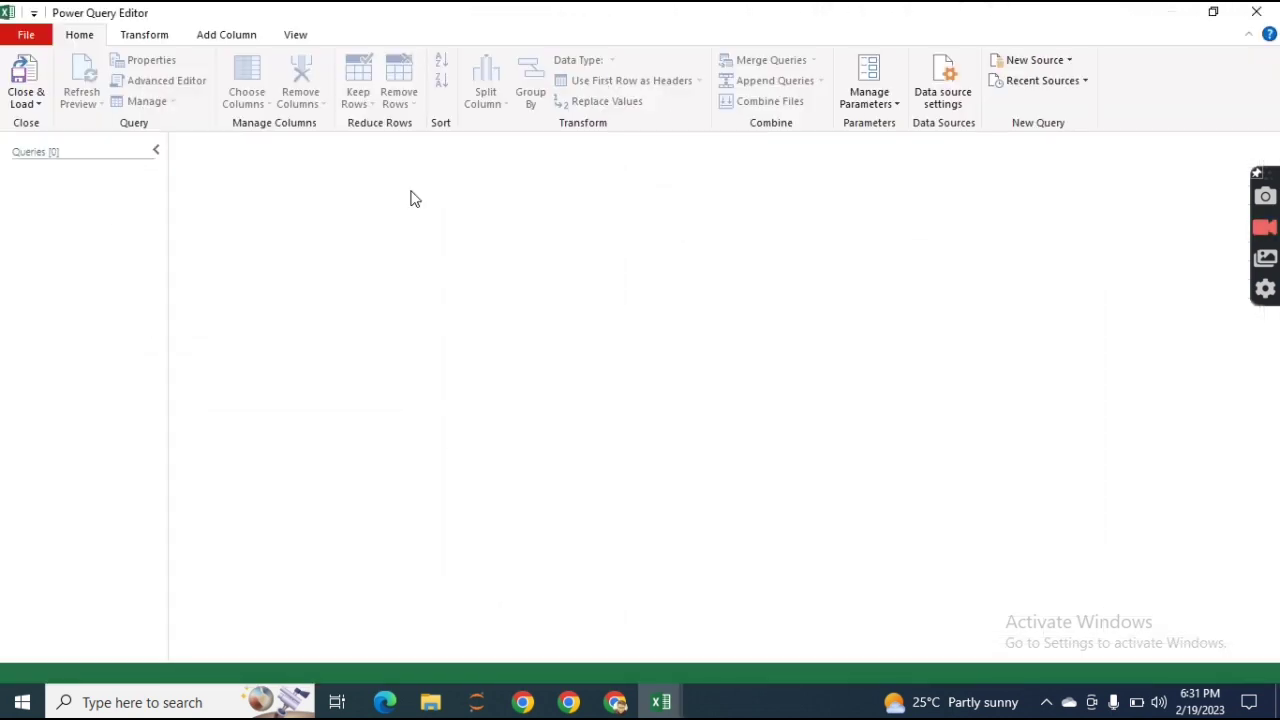
# - Add Sales Data.xlsx from D:\file + Sheets Merge as a new Excel source
pyautogui.click(1049, 59)
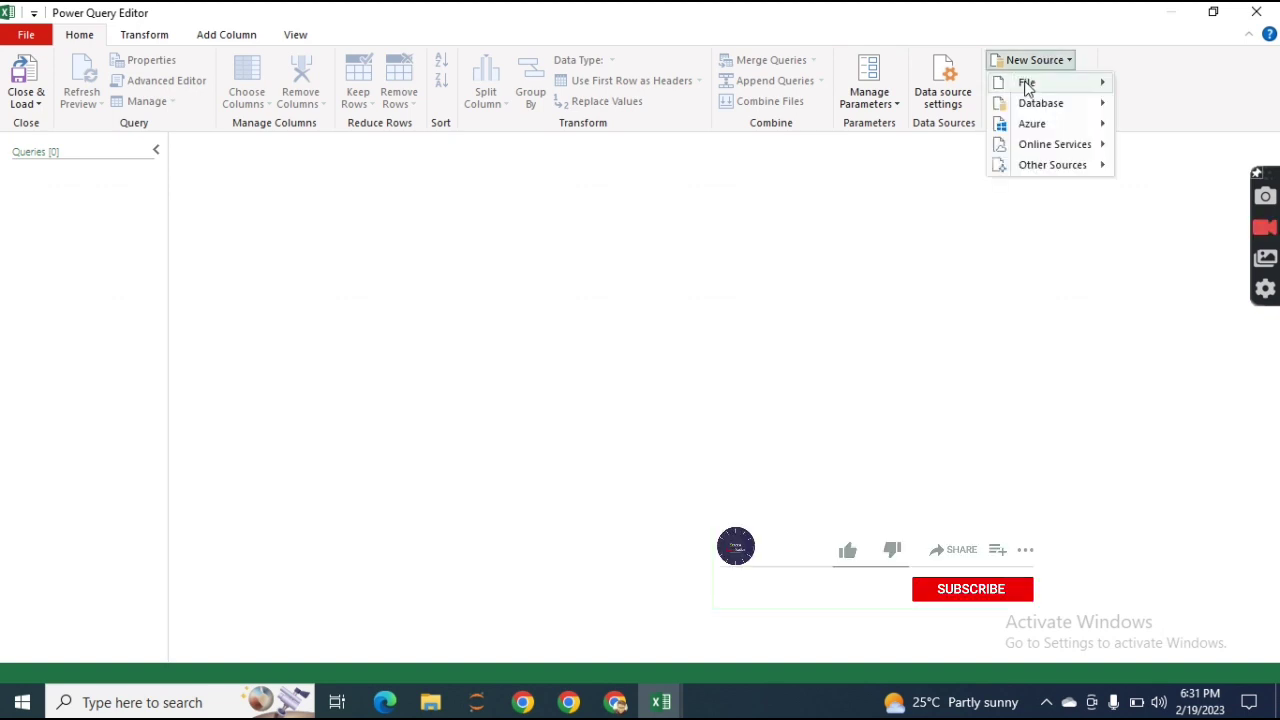
pyautogui.moveTo(1027, 88)
pyautogui.click(1160, 104)
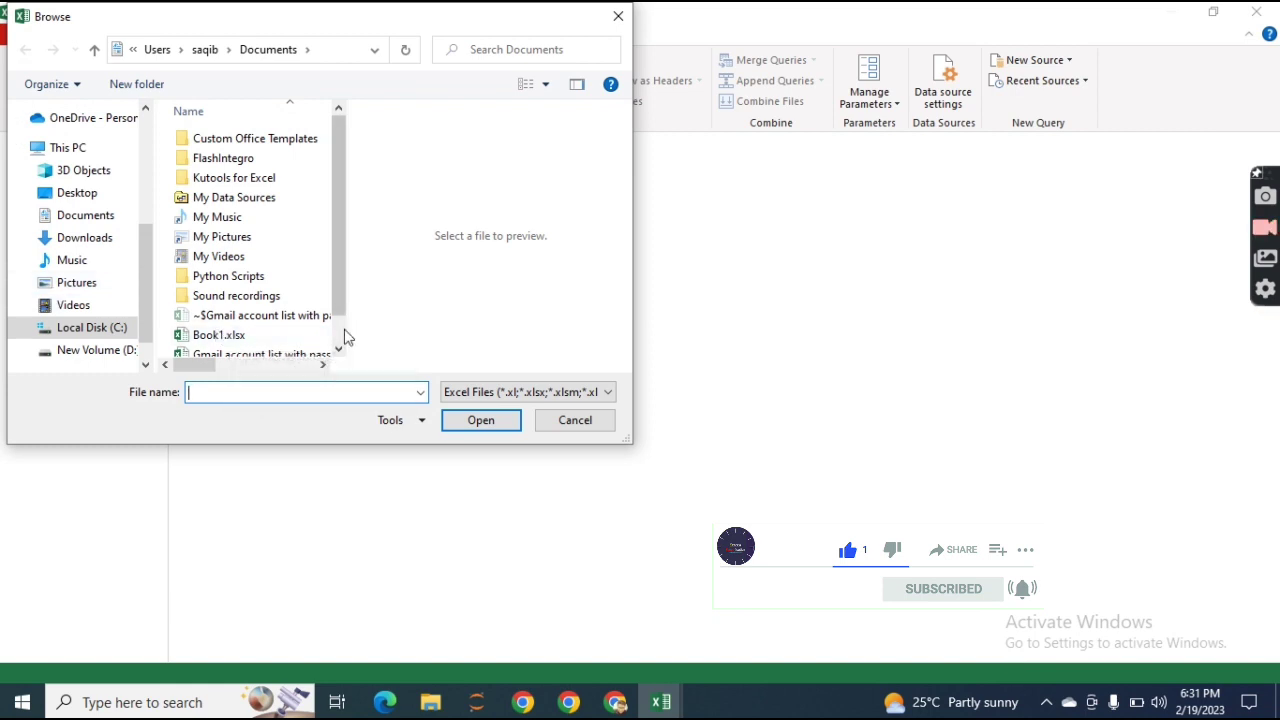
pyautogui.scroll(-1, 345, 337)
pyautogui.click(105, 352)
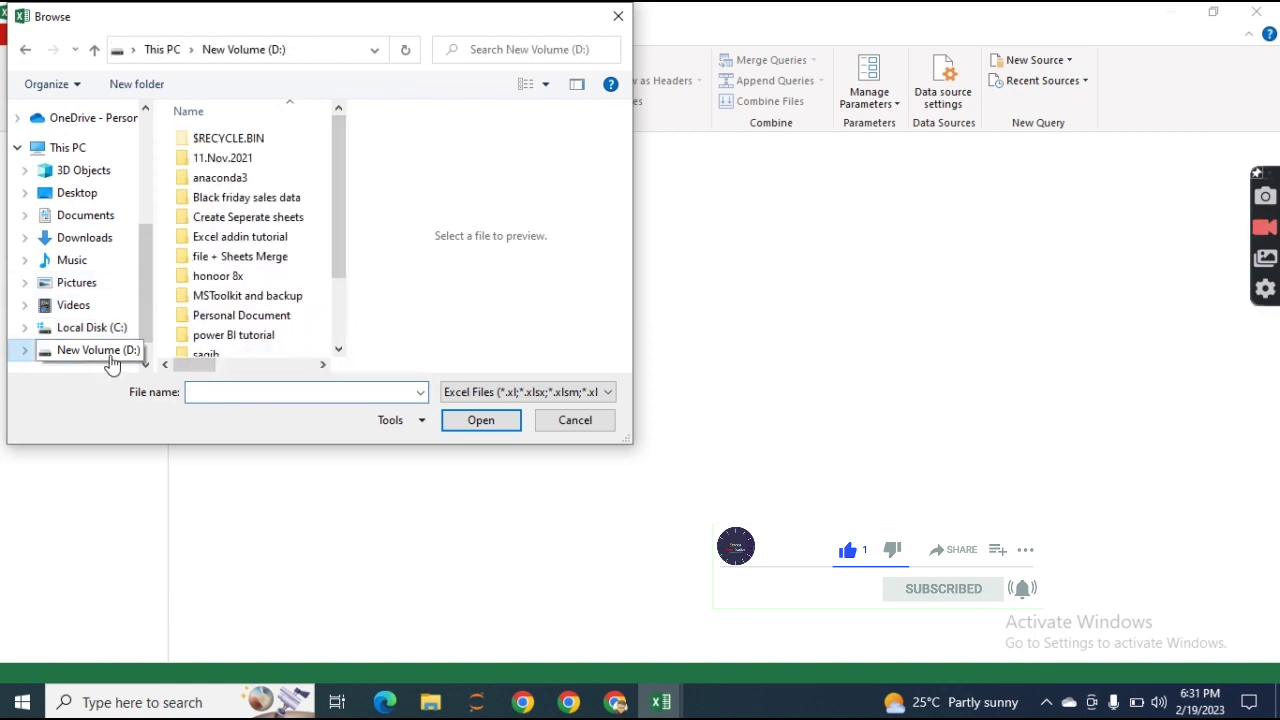
pyautogui.doubleClick(264, 256)
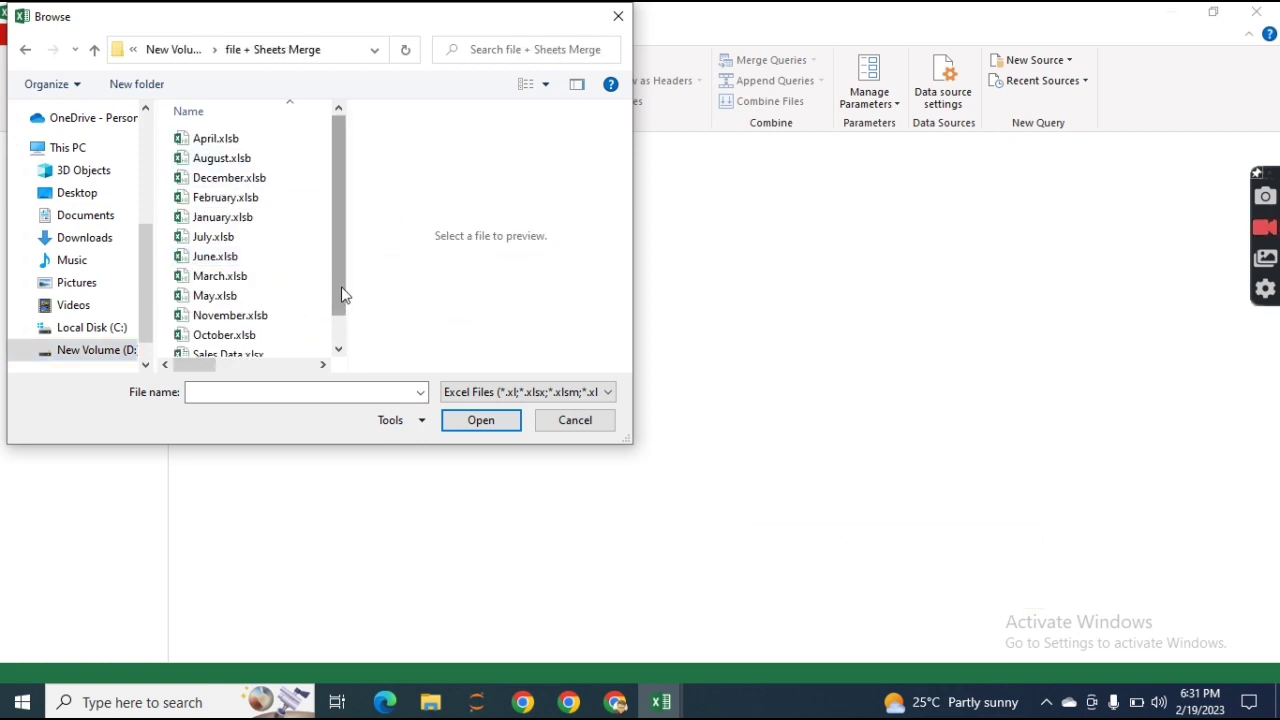
pyautogui.scroll(-1, 346, 297)
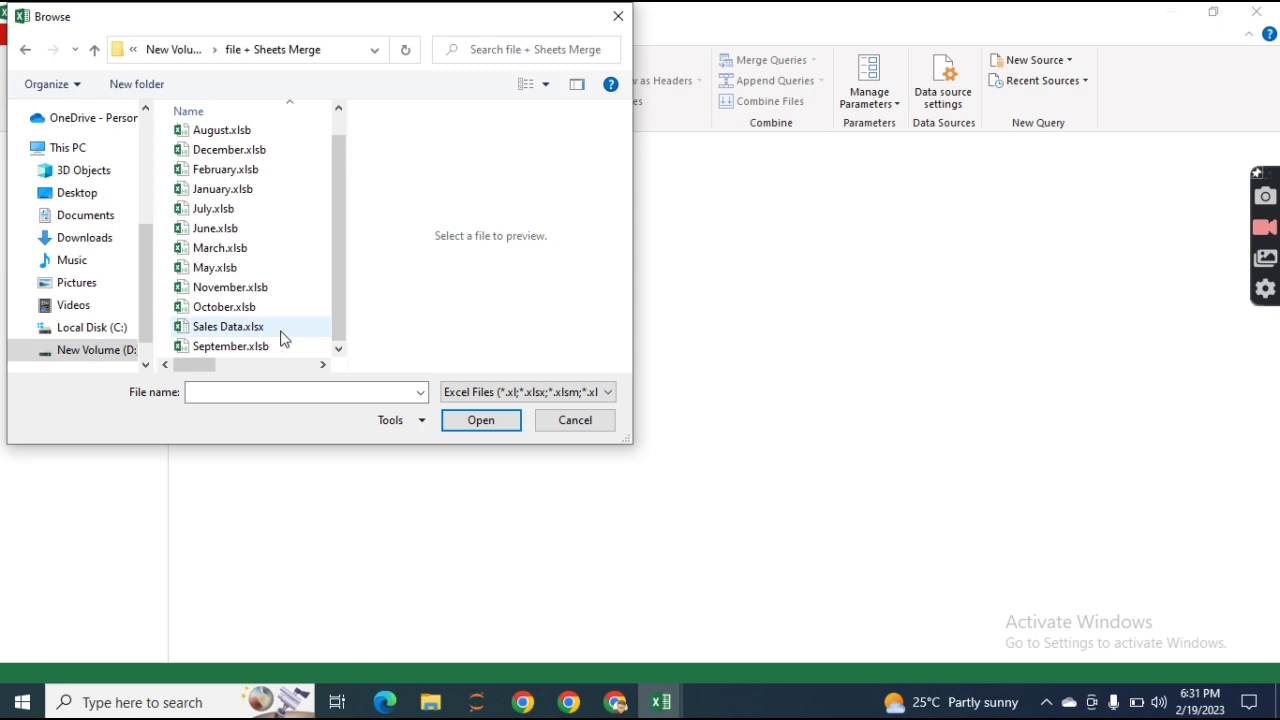
pyautogui.click(201, 332)
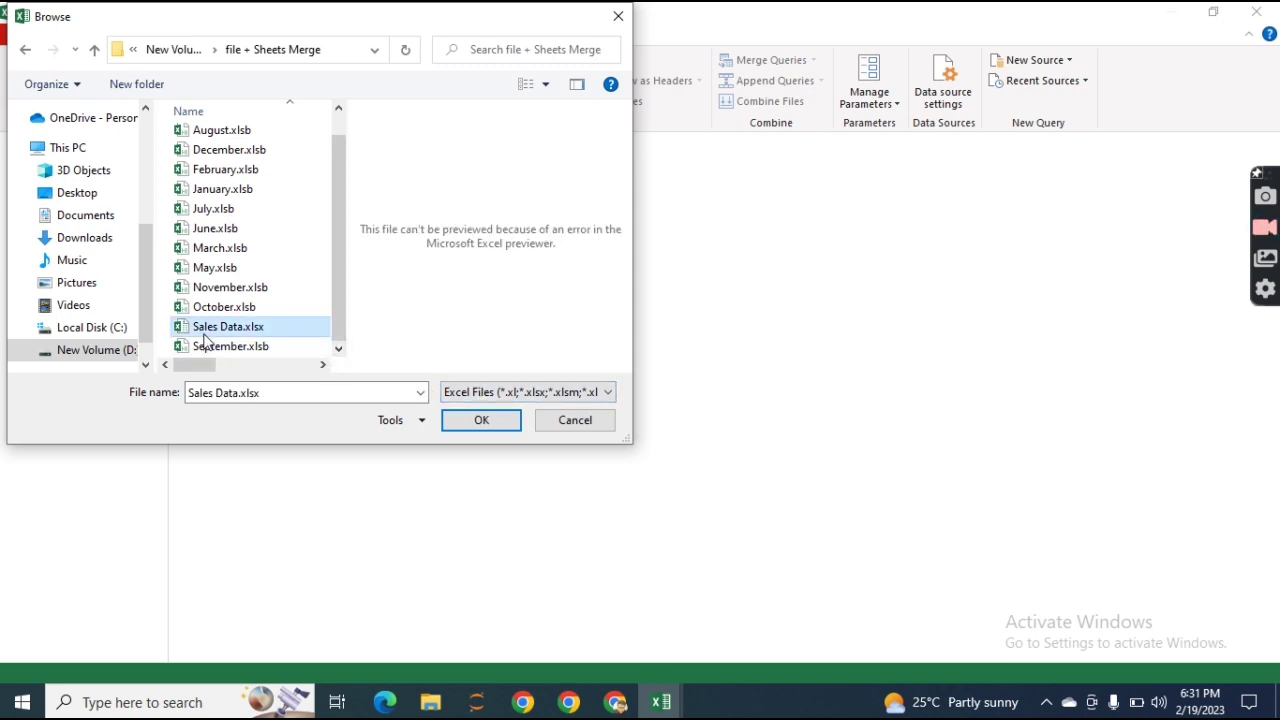
pyautogui.click(500, 424)
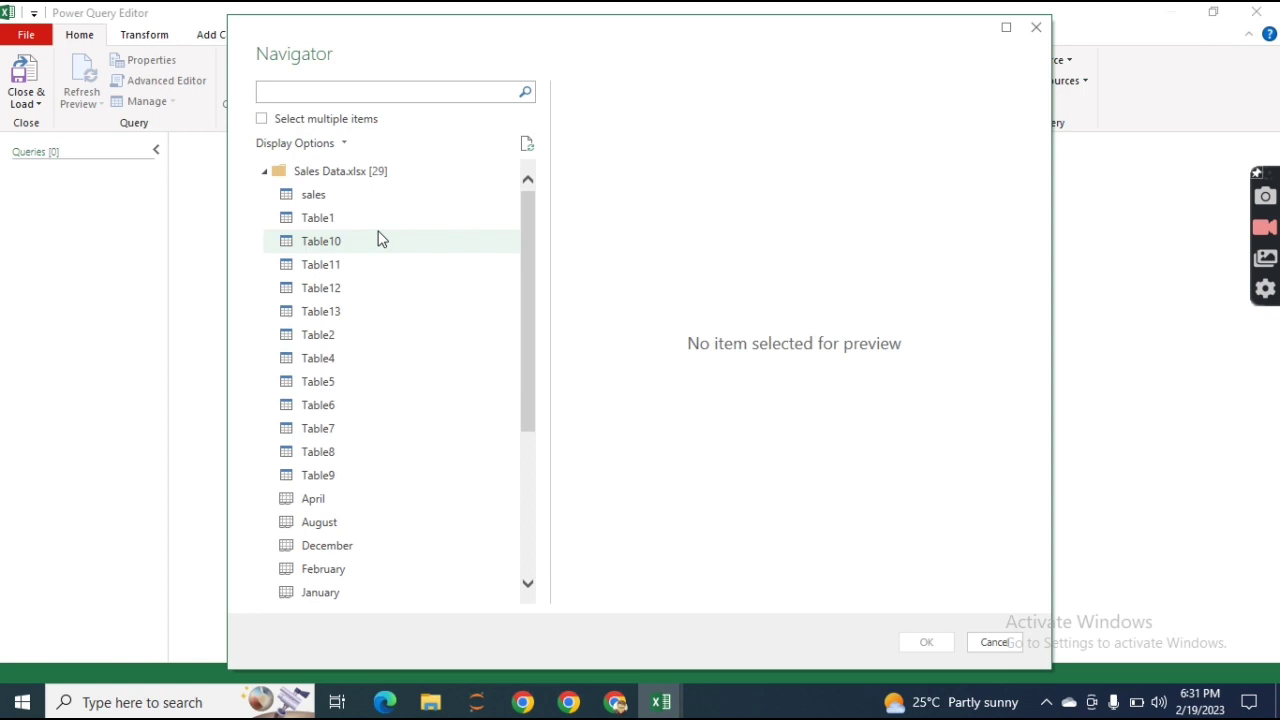
# - Enable selecting multiple items in the Navigator and preview Table1
pyautogui.click(262, 119)
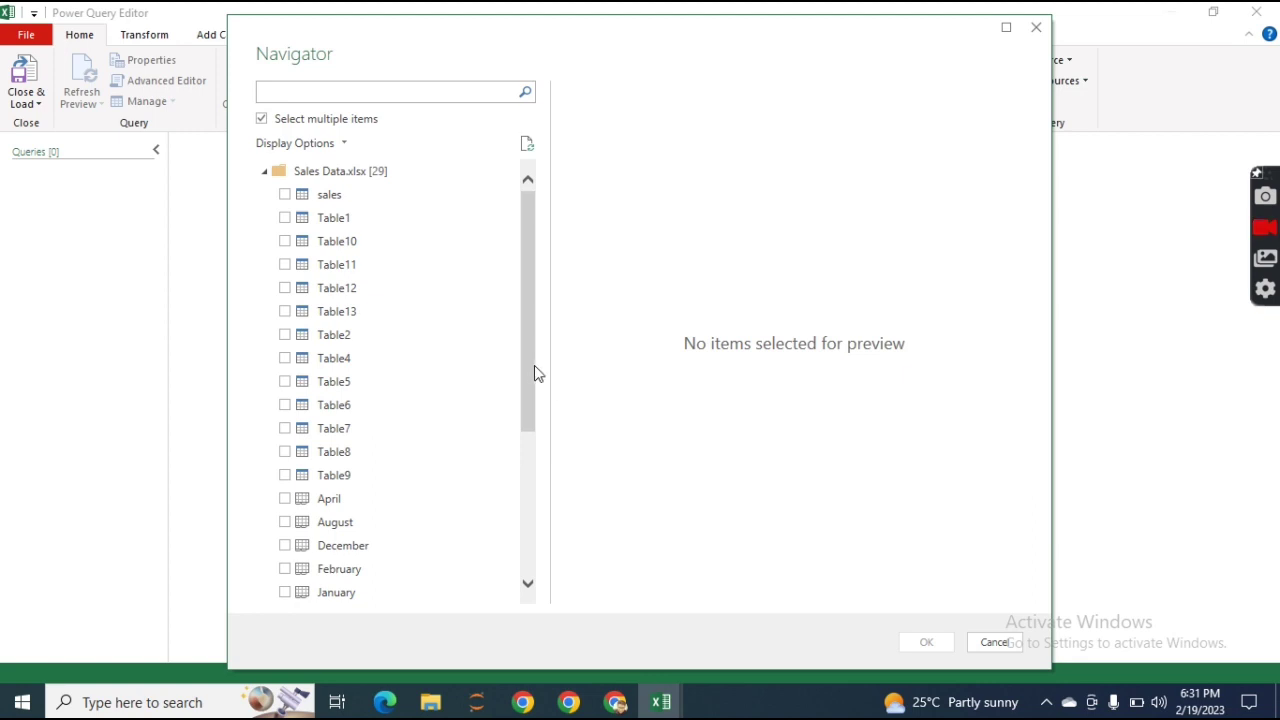
pyautogui.moveTo(533, 371)
pyautogui.mouseDown()
pyautogui.moveTo(540, 437)
pyautogui.moveTo(535, 378)
pyautogui.mouseUp()
pyautogui.click(295, 214)
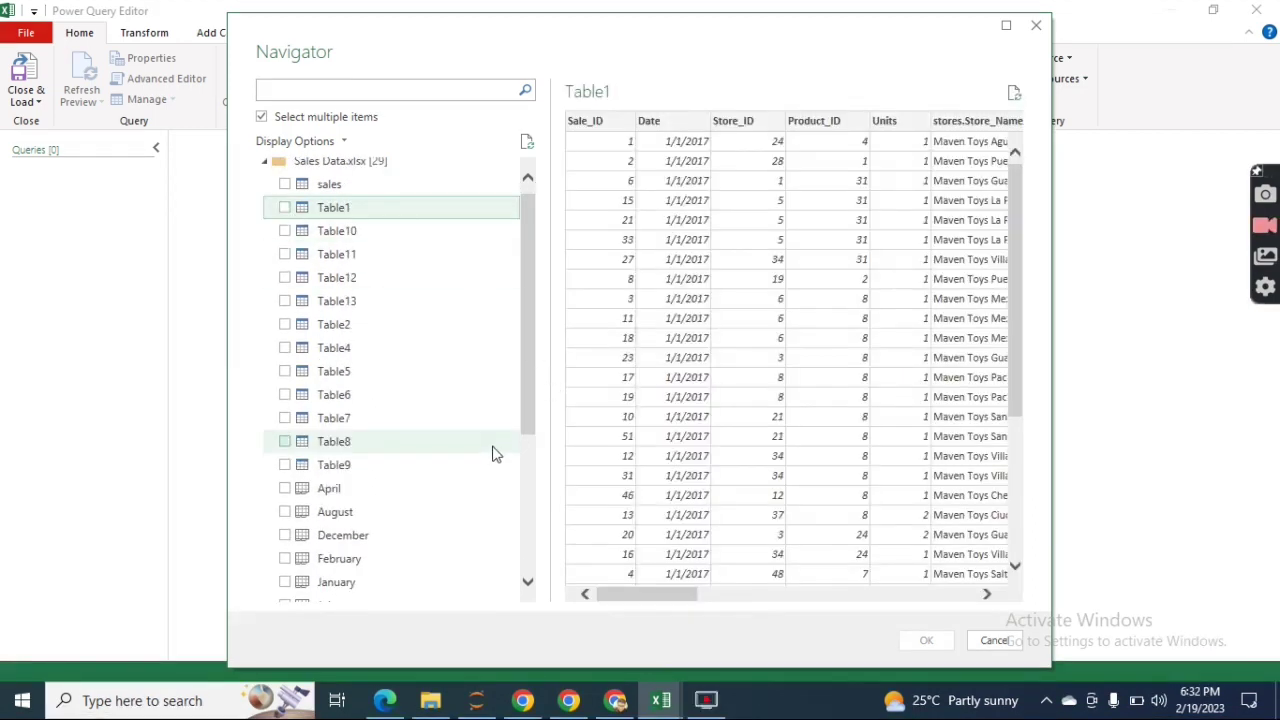
pyautogui.moveTo(533, 427); pyautogui.dragTo(531, 471)
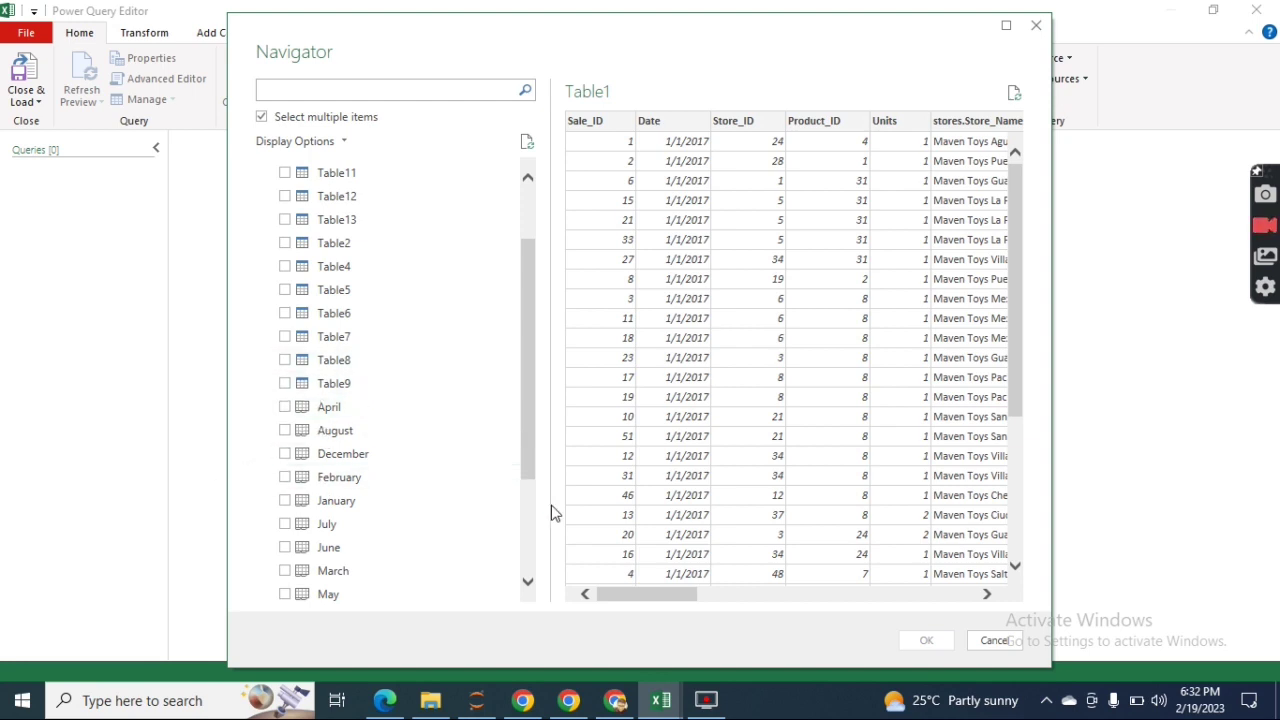
pyautogui.moveTo(530, 462); pyautogui.dragTo(518, 374)
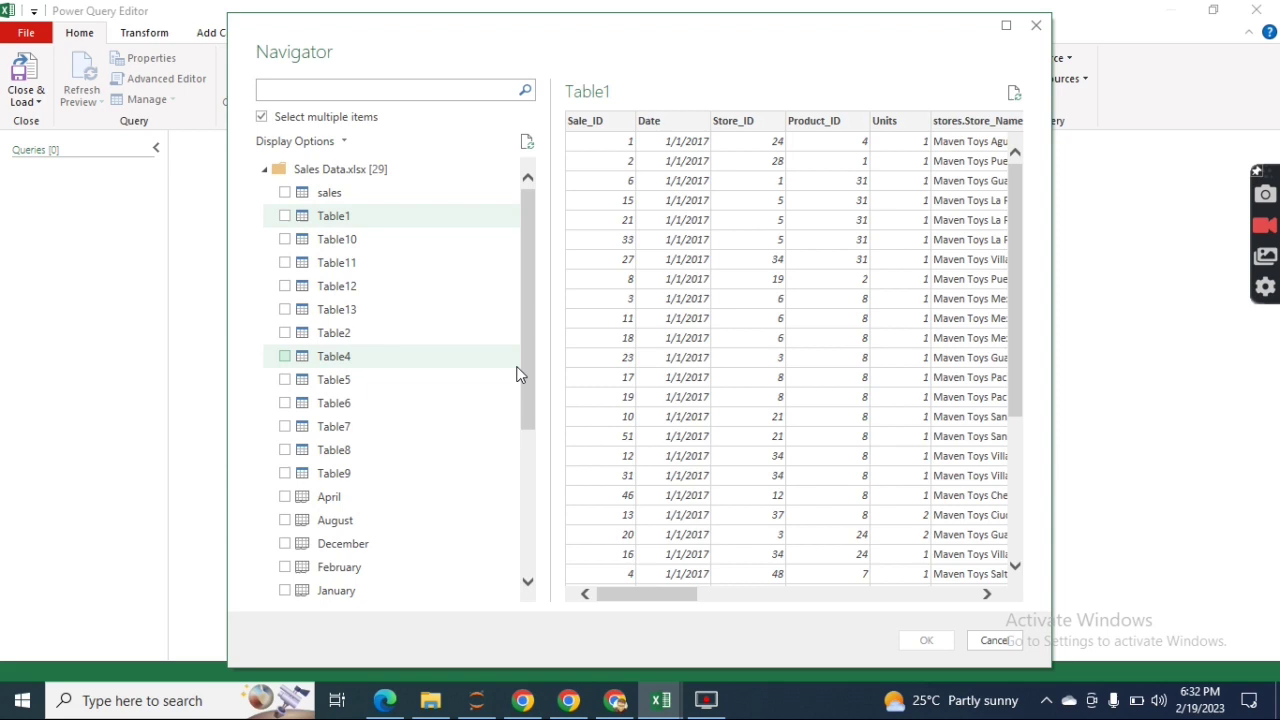
# - Check Table1, Table2 and Table4–Table13, and load the twelve tables as queries
pyautogui.click(285, 218)
pyautogui.click(285, 240)
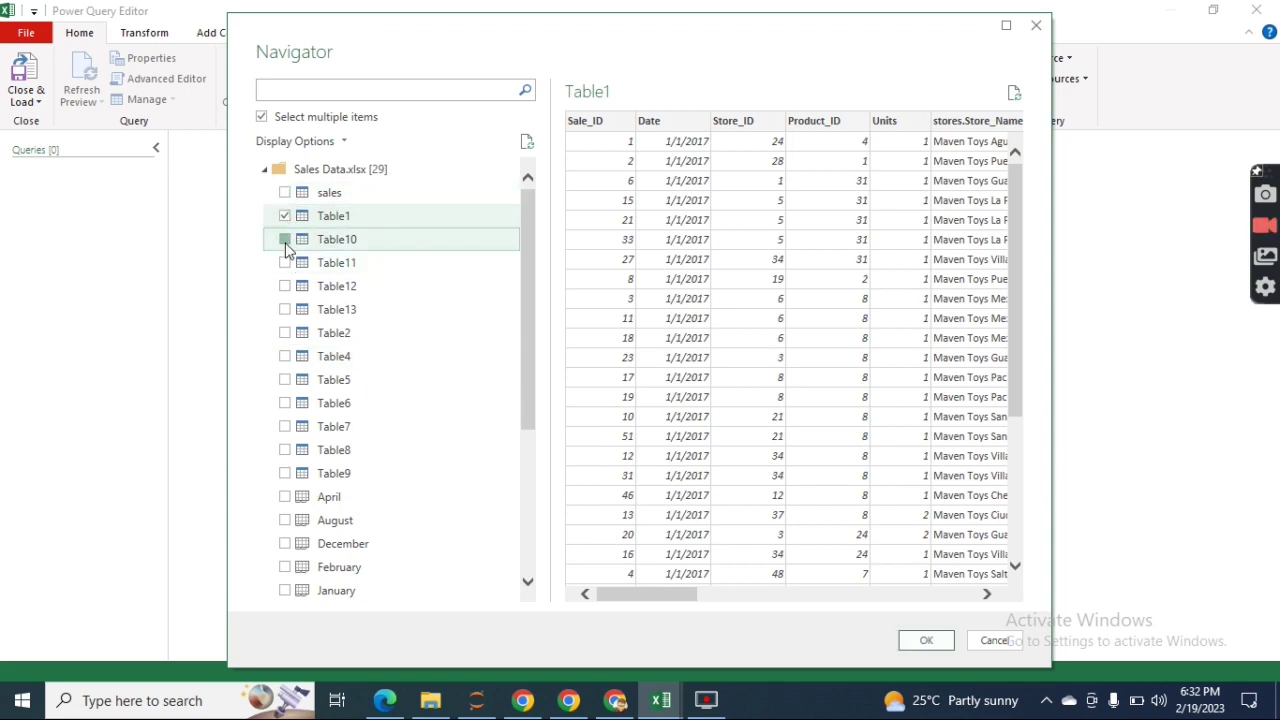
pyautogui.click(285, 263)
pyautogui.click(285, 287)
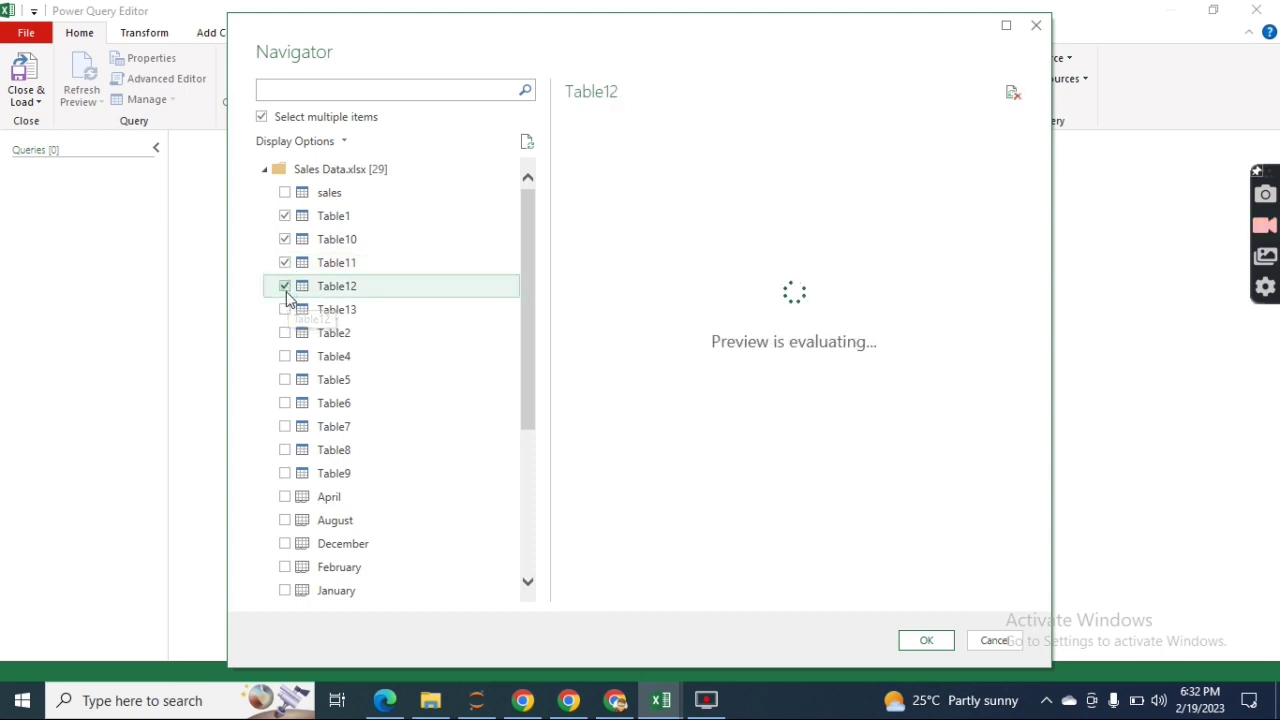
pyautogui.click(285, 310)
pyautogui.click(285, 333)
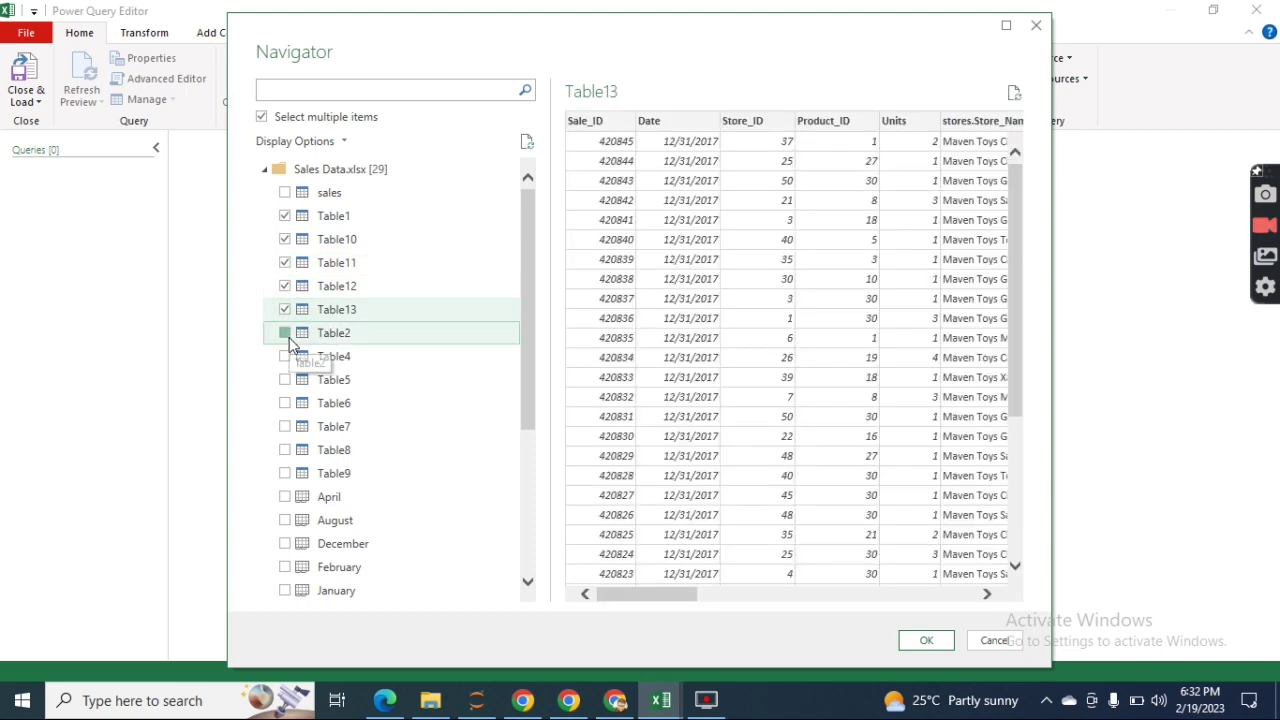
pyautogui.click(285, 357)
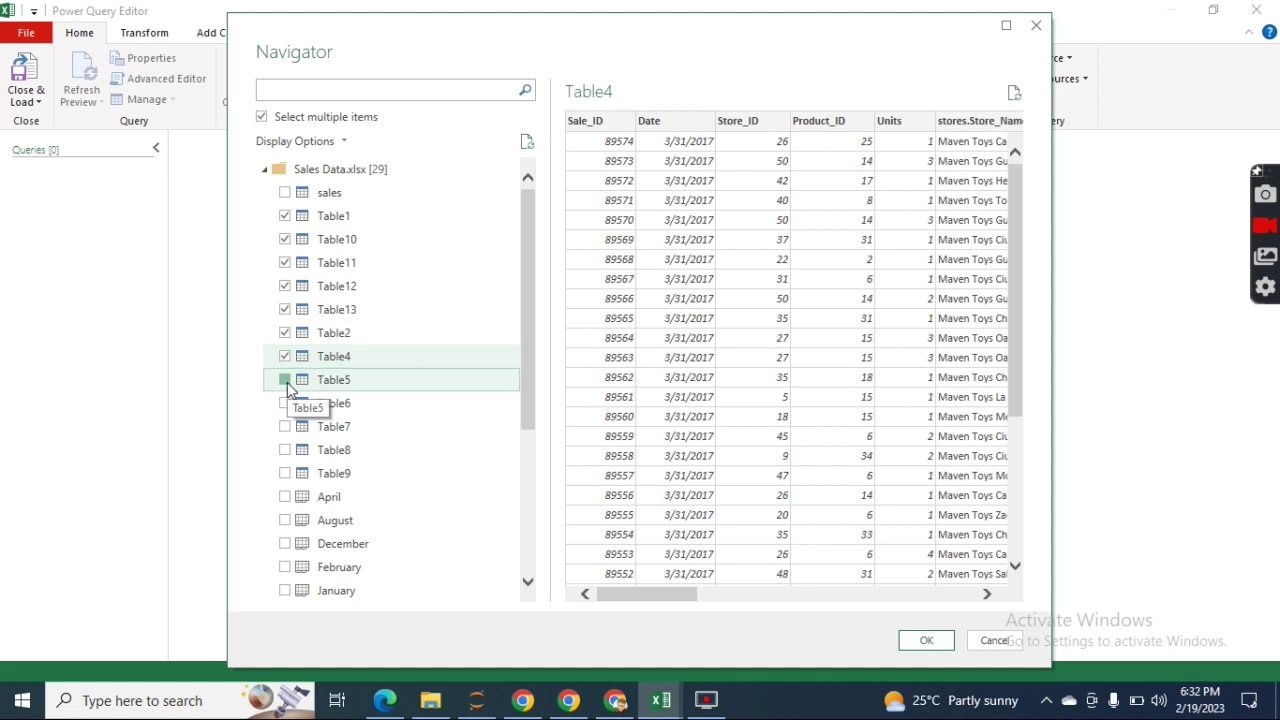
pyautogui.click(285, 380)
pyautogui.click(285, 404)
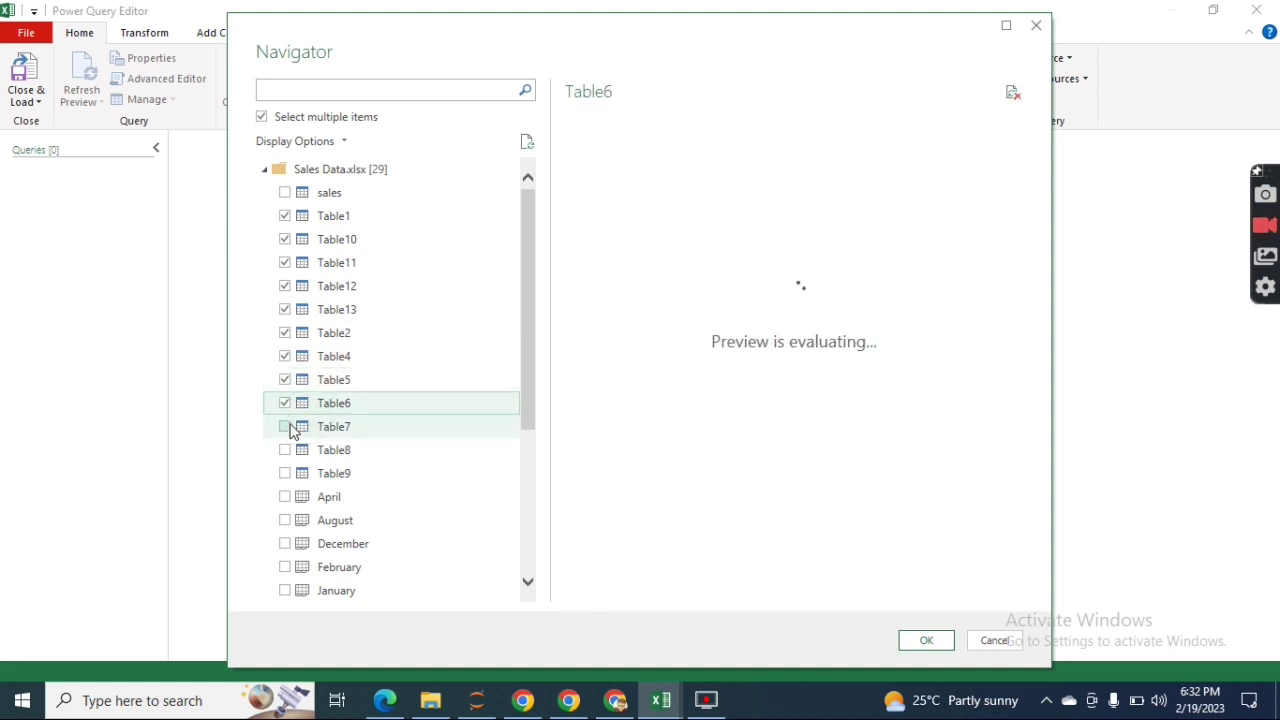
pyautogui.click(285, 427)
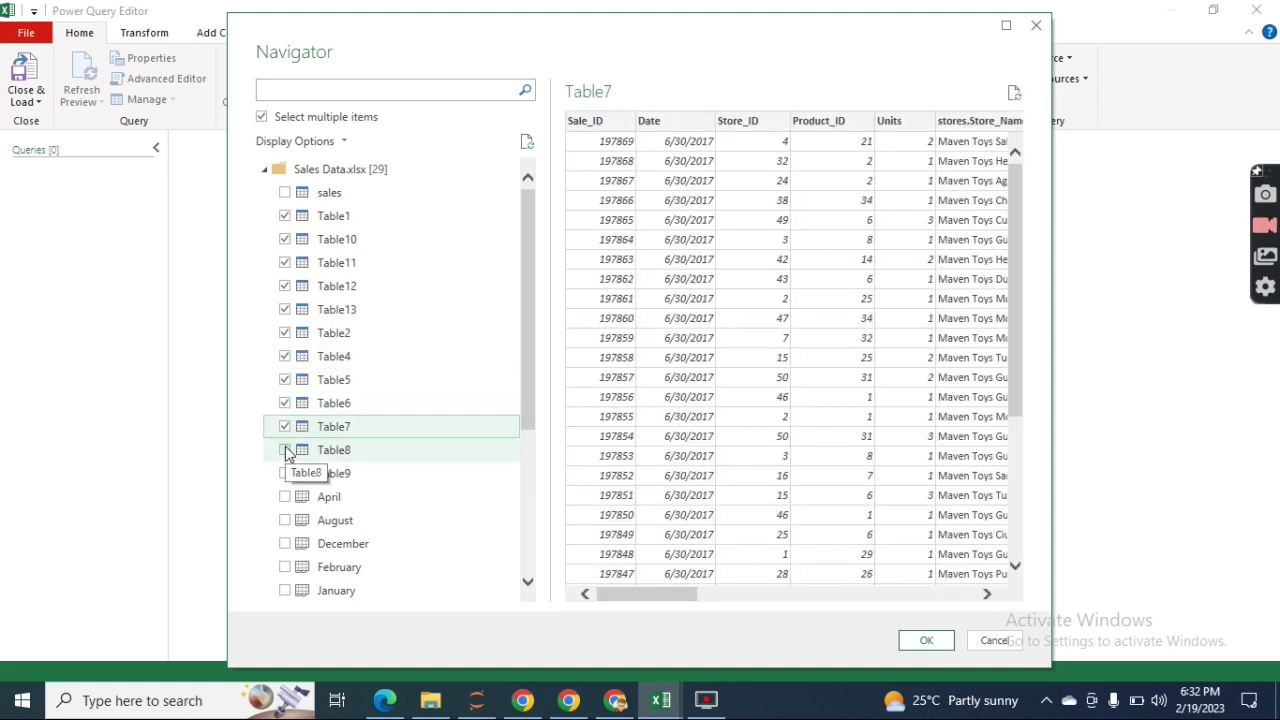
pyautogui.click(285, 450)
pyautogui.click(285, 473)
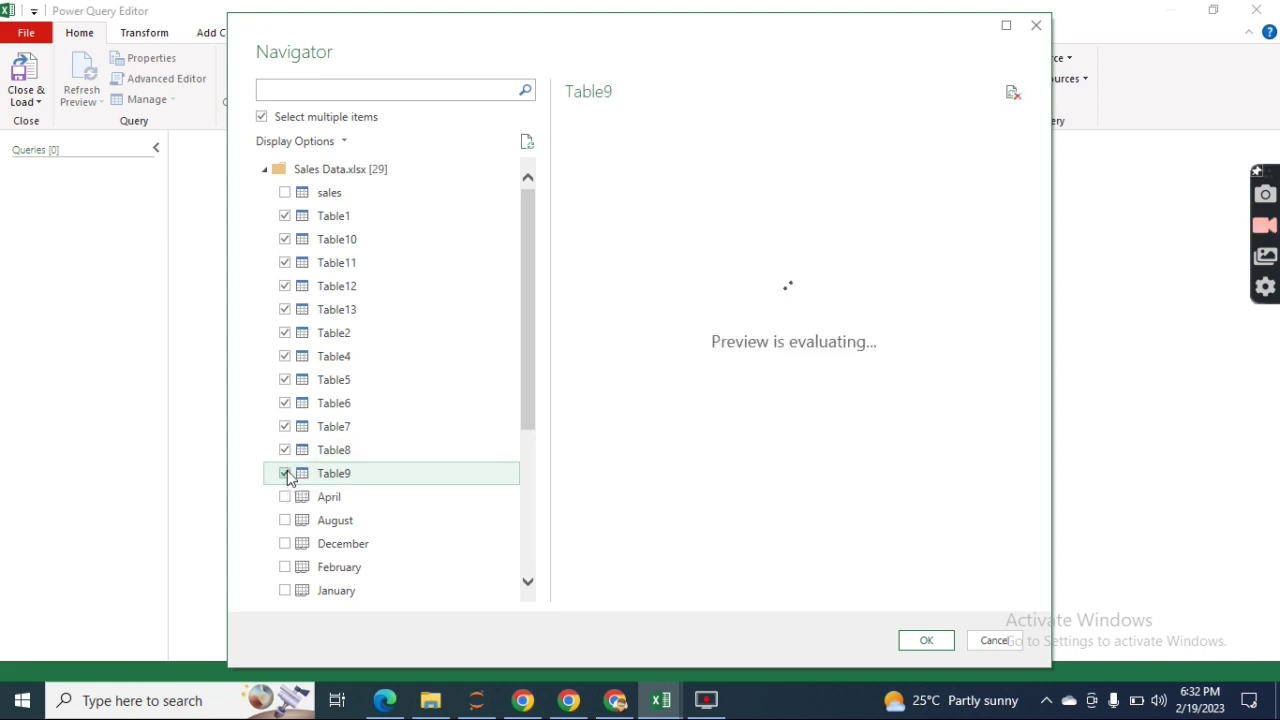
pyautogui.click(933, 645)
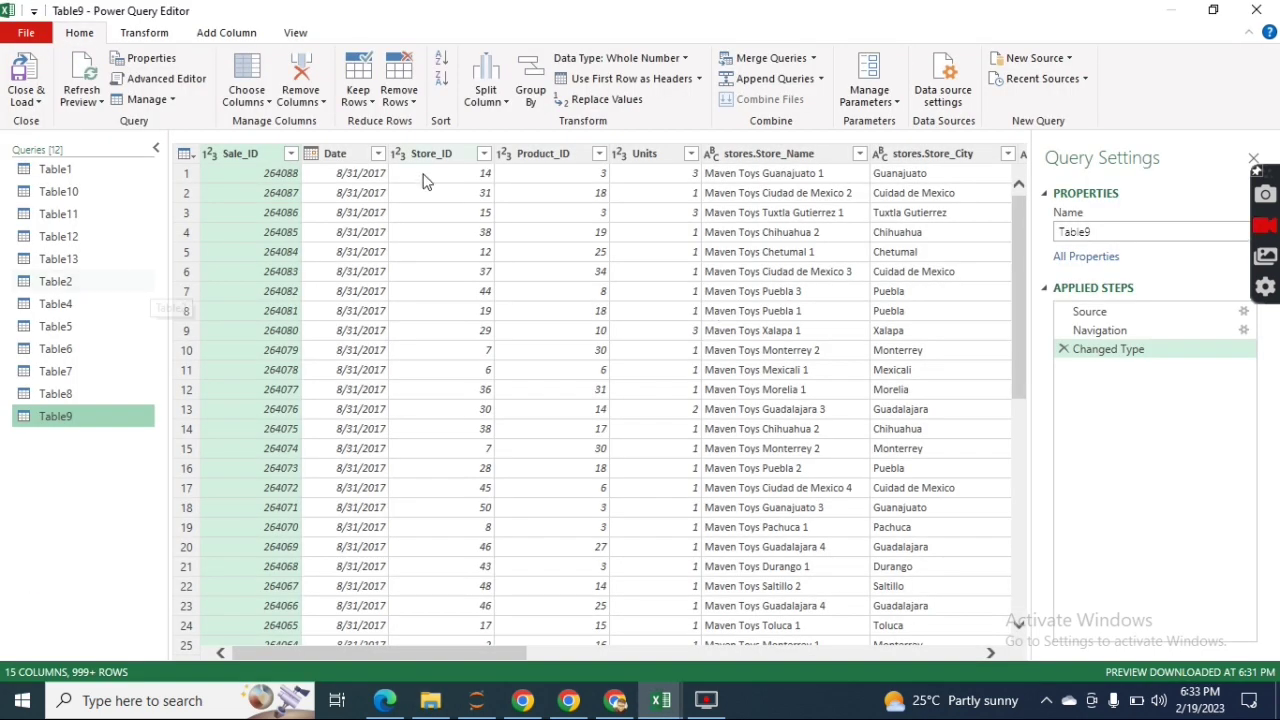
# - Inspect the dates in Table1, Table2, Table10 and Table12 in the Queries pane
pyautogui.click(377, 155)
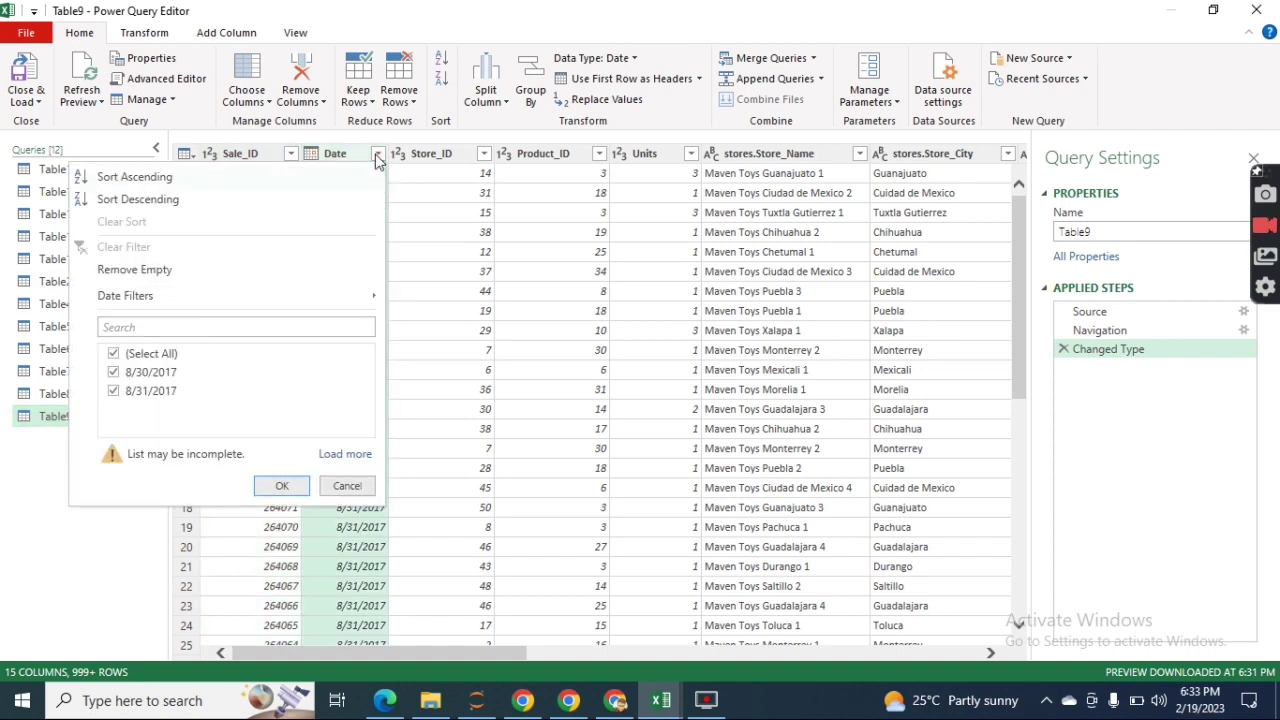
pyautogui.click(30, 281)
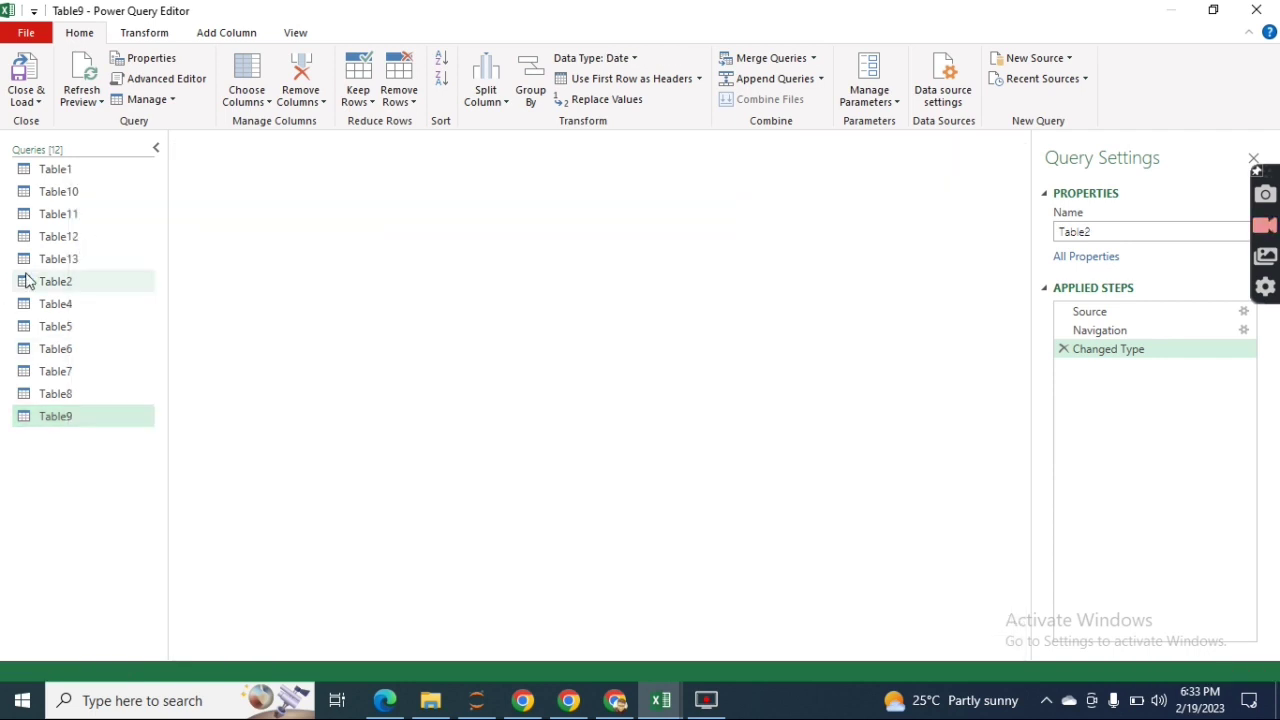
pyautogui.click(60, 174)
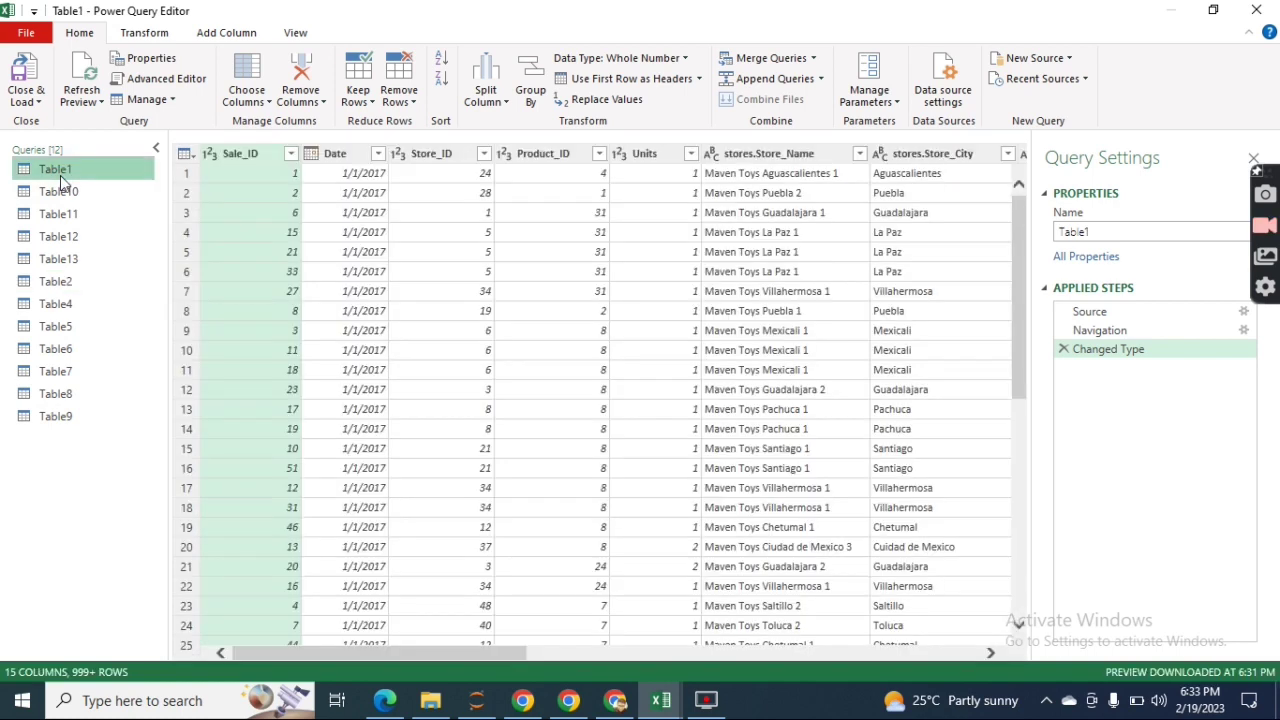
pyautogui.click(380, 163)
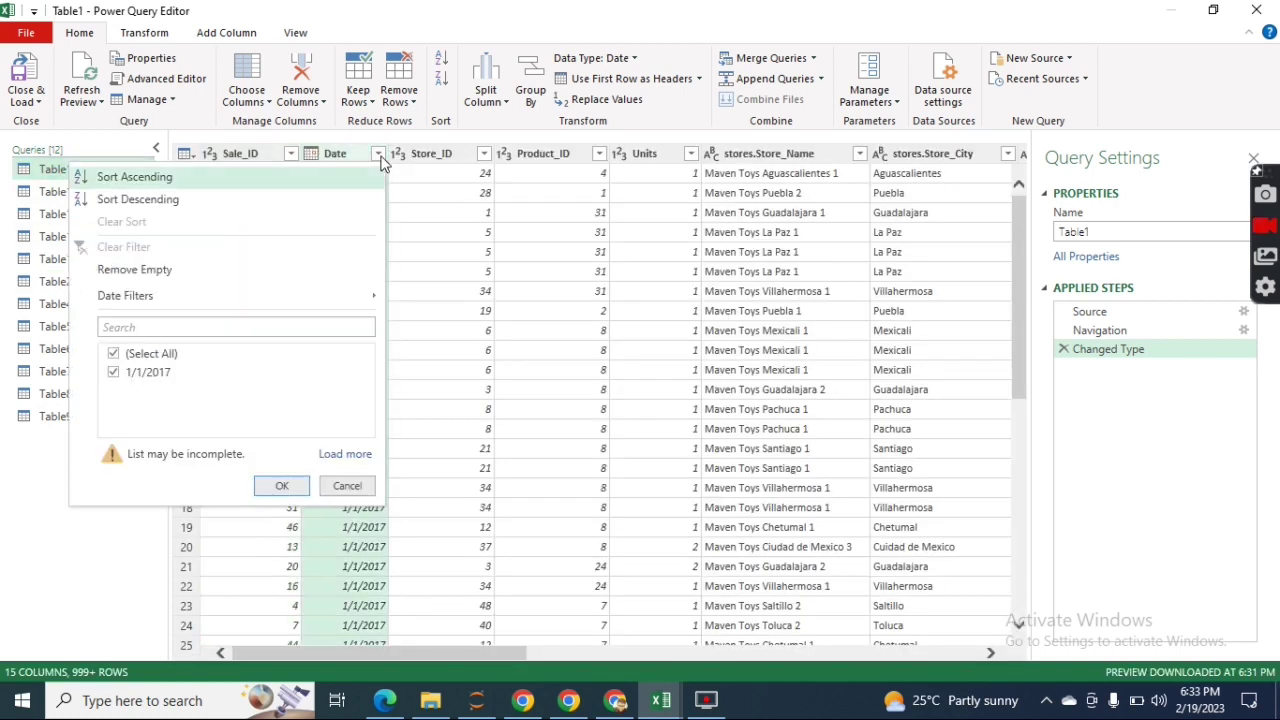
pyautogui.click(488, 254)
pyautogui.click(58, 192)
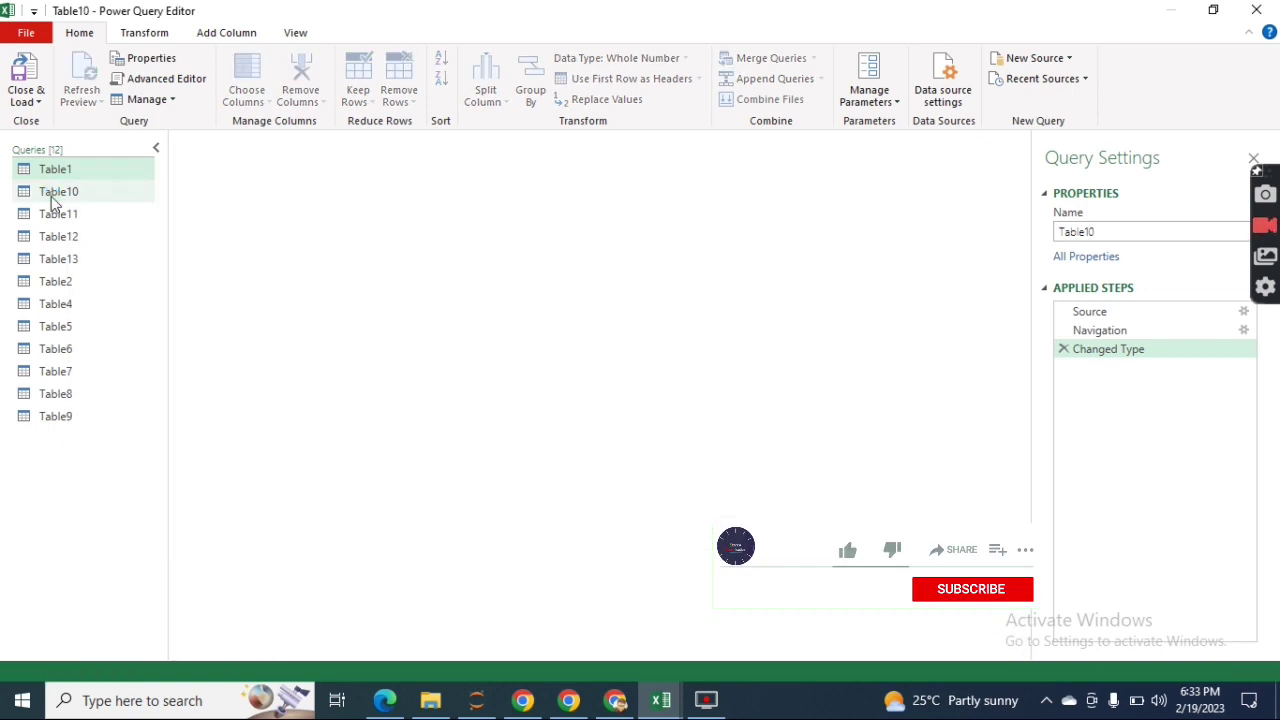
pyautogui.doubleClick(45, 238)
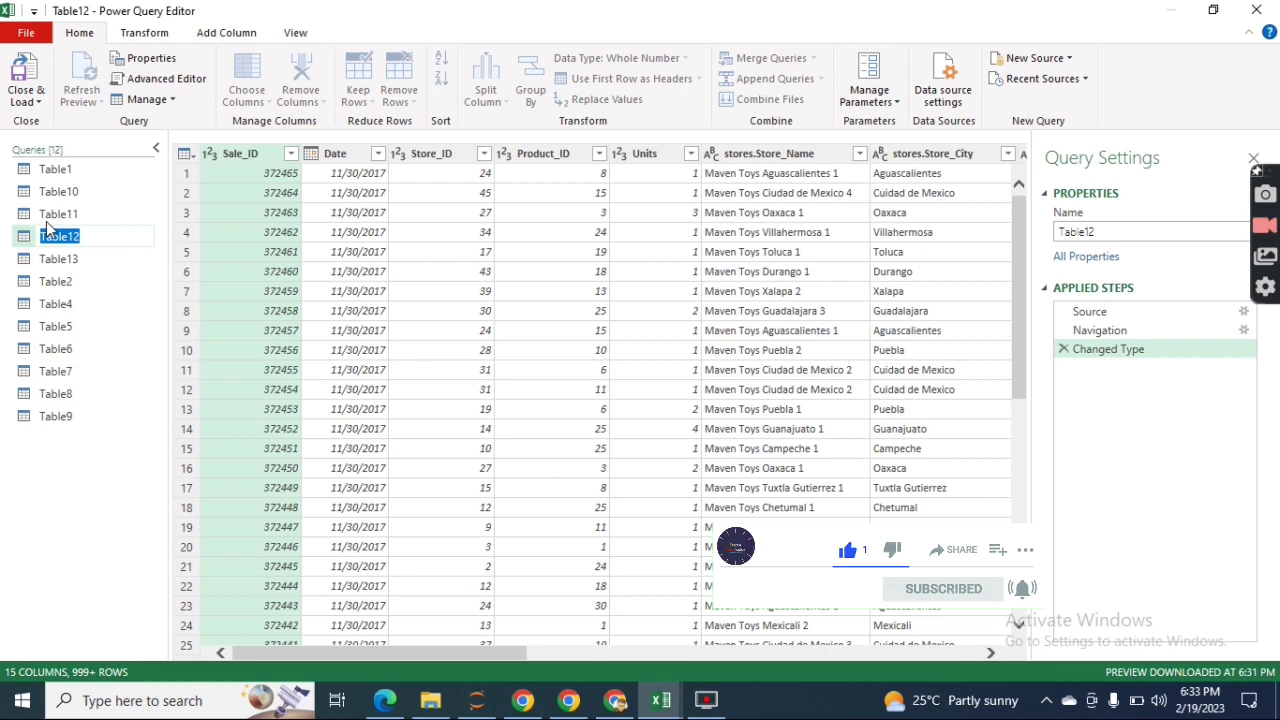
pyautogui.press('Return')
# - Move Table11 below Table2 in the query list
pyautogui.click(52, 214)
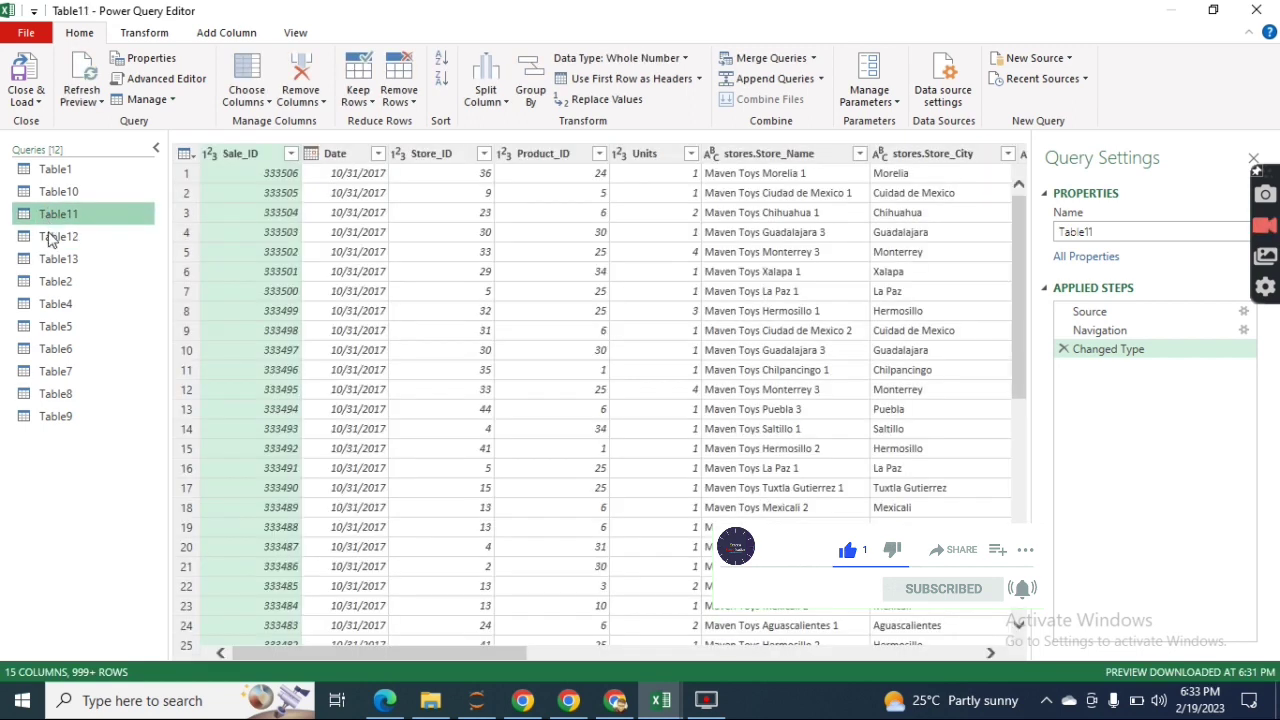
pyautogui.moveTo(50, 240); pyautogui.dragTo(48, 270)
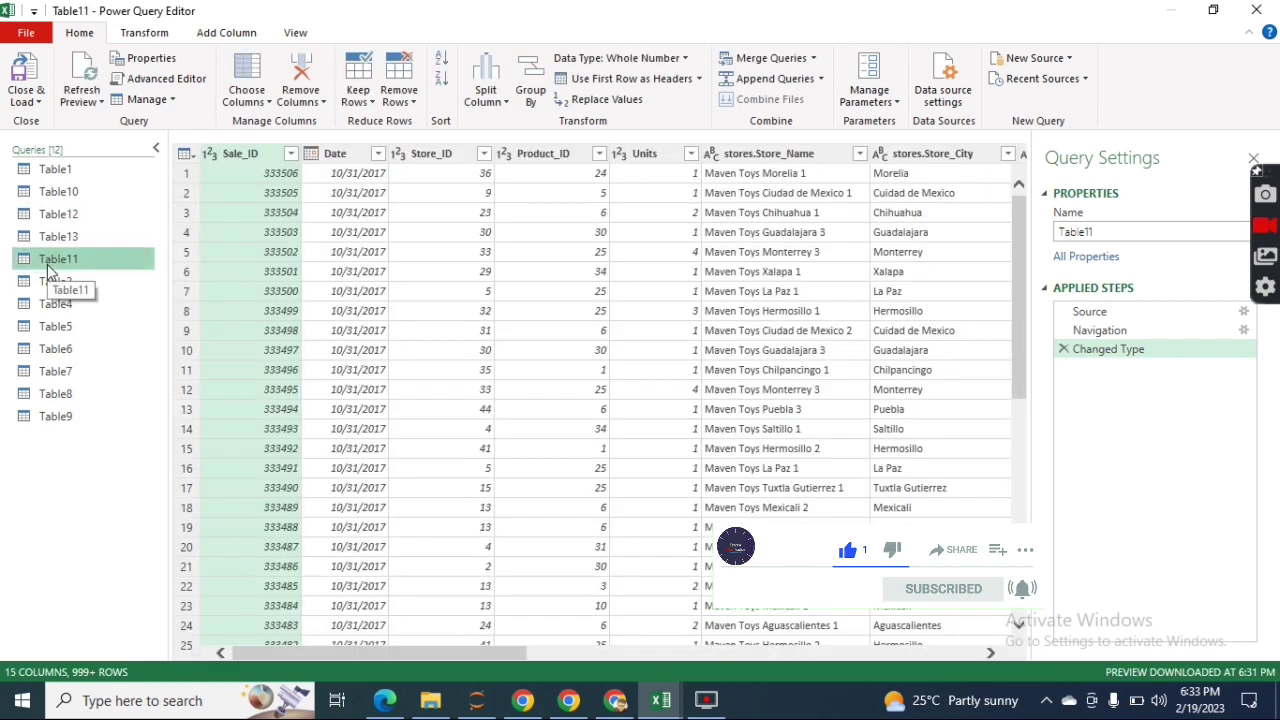
pyautogui.click(54, 237)
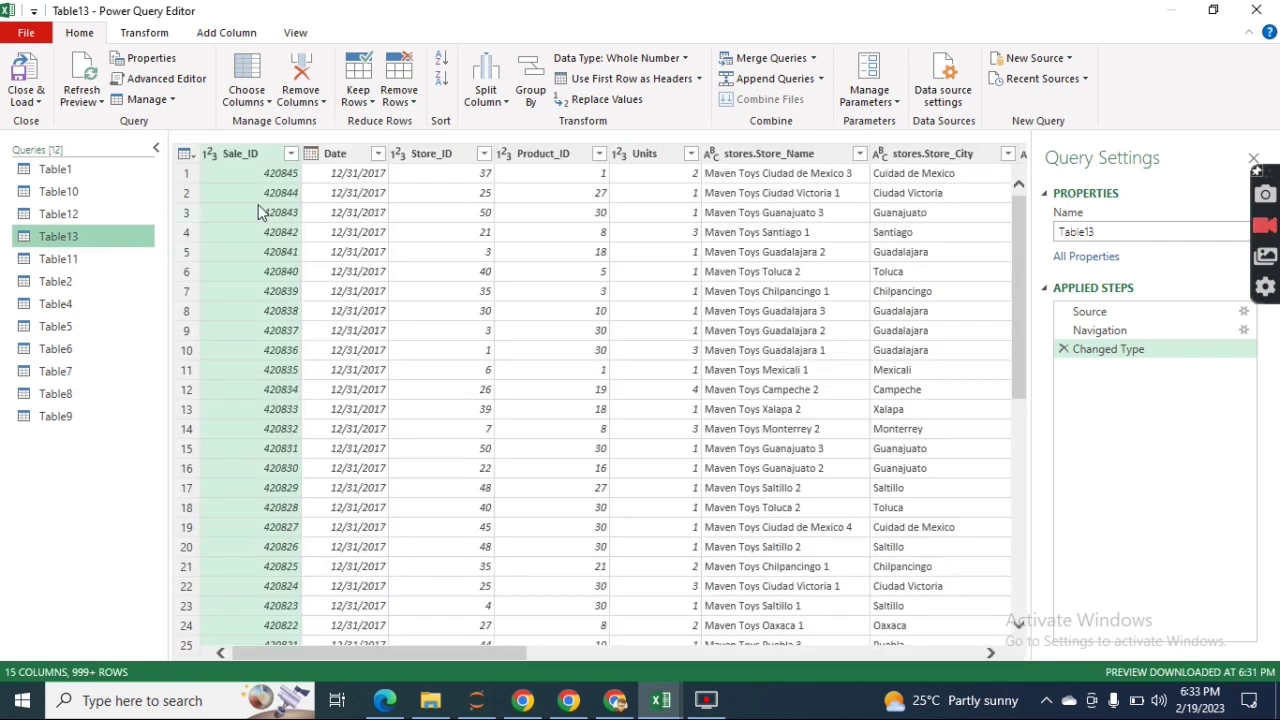
pyautogui.click(65, 216)
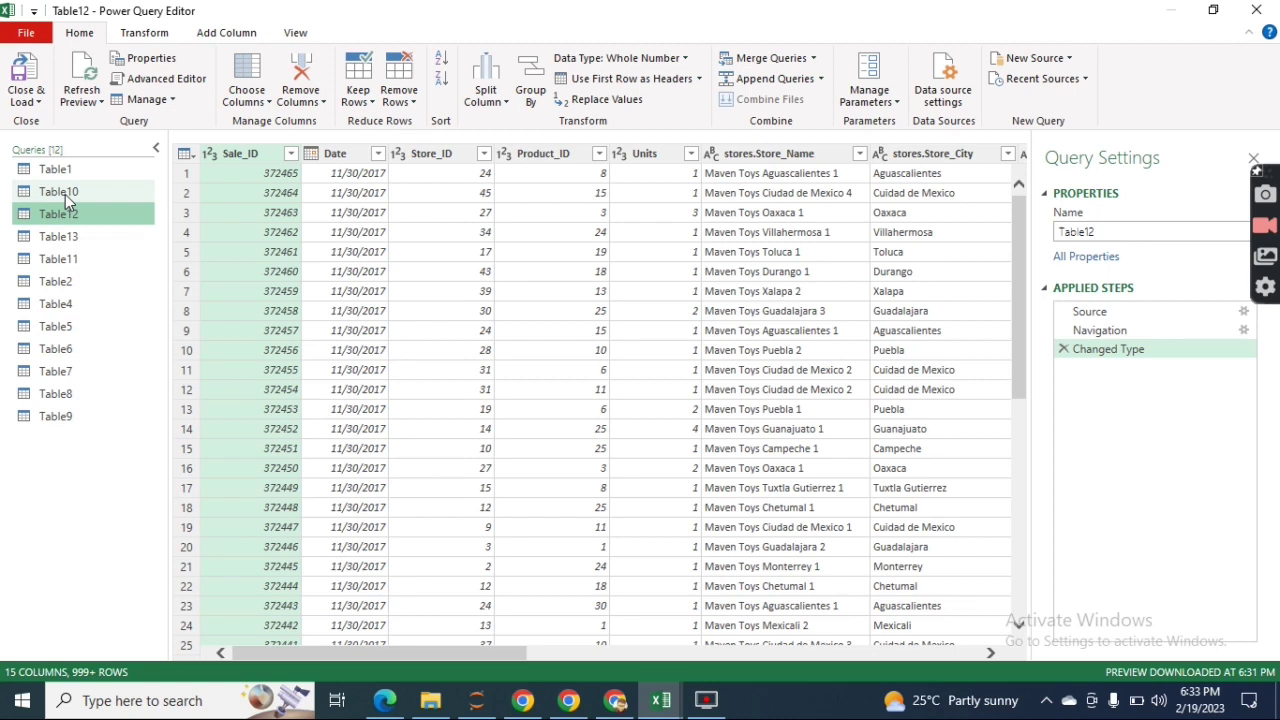
pyautogui.click(65, 195)
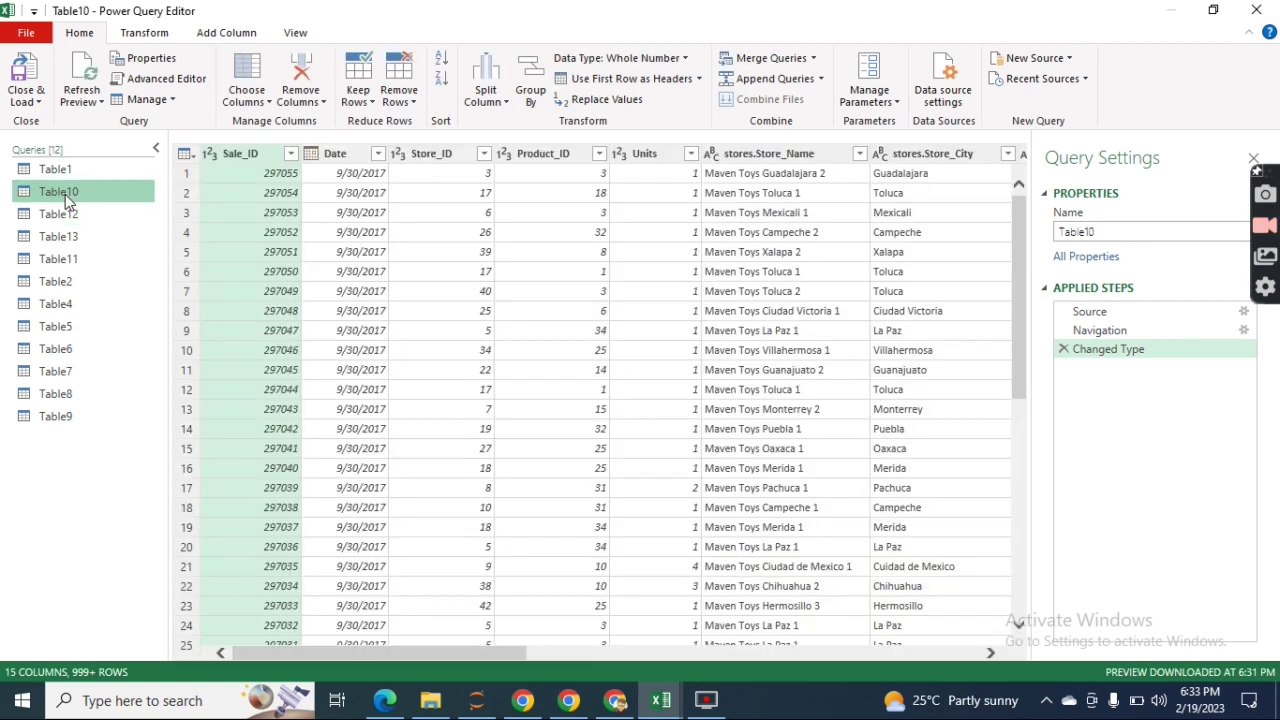
pyautogui.click(67, 258)
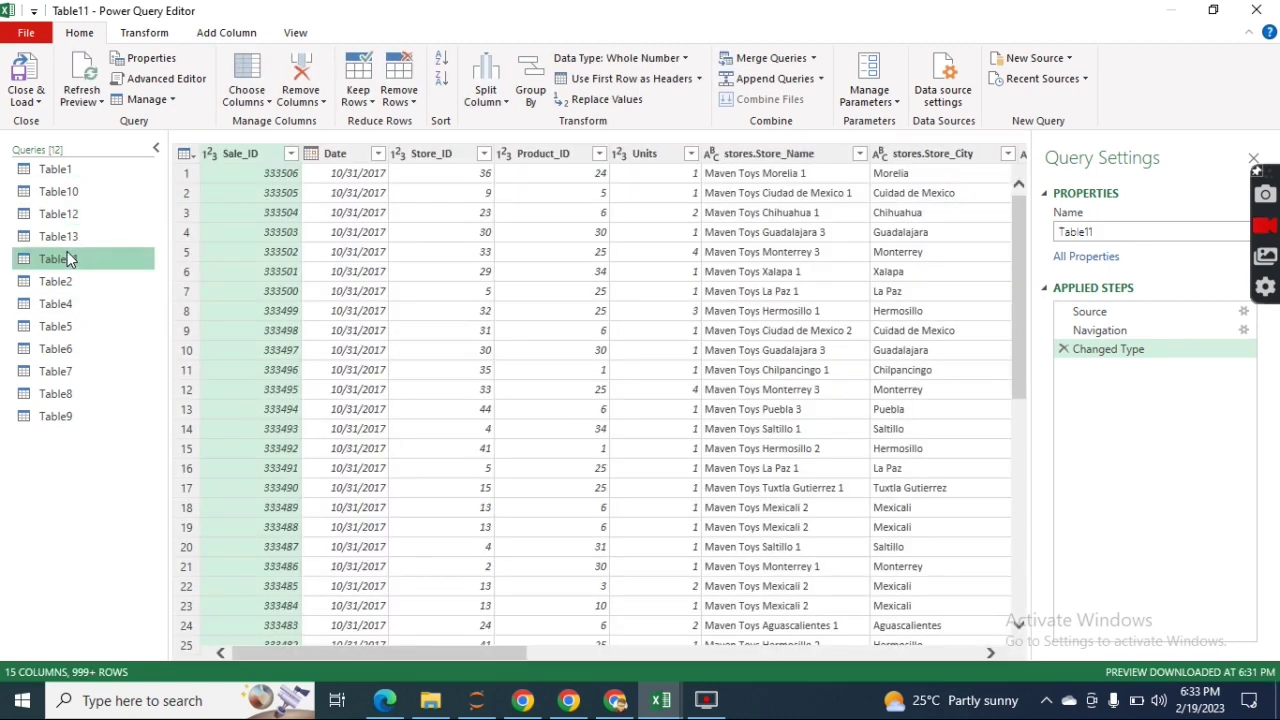
pyautogui.moveTo(67, 258); pyautogui.dragTo(70, 289)
# - Move Table9 directly below Table1, then reselect Table1
pyautogui.click(66, 310)
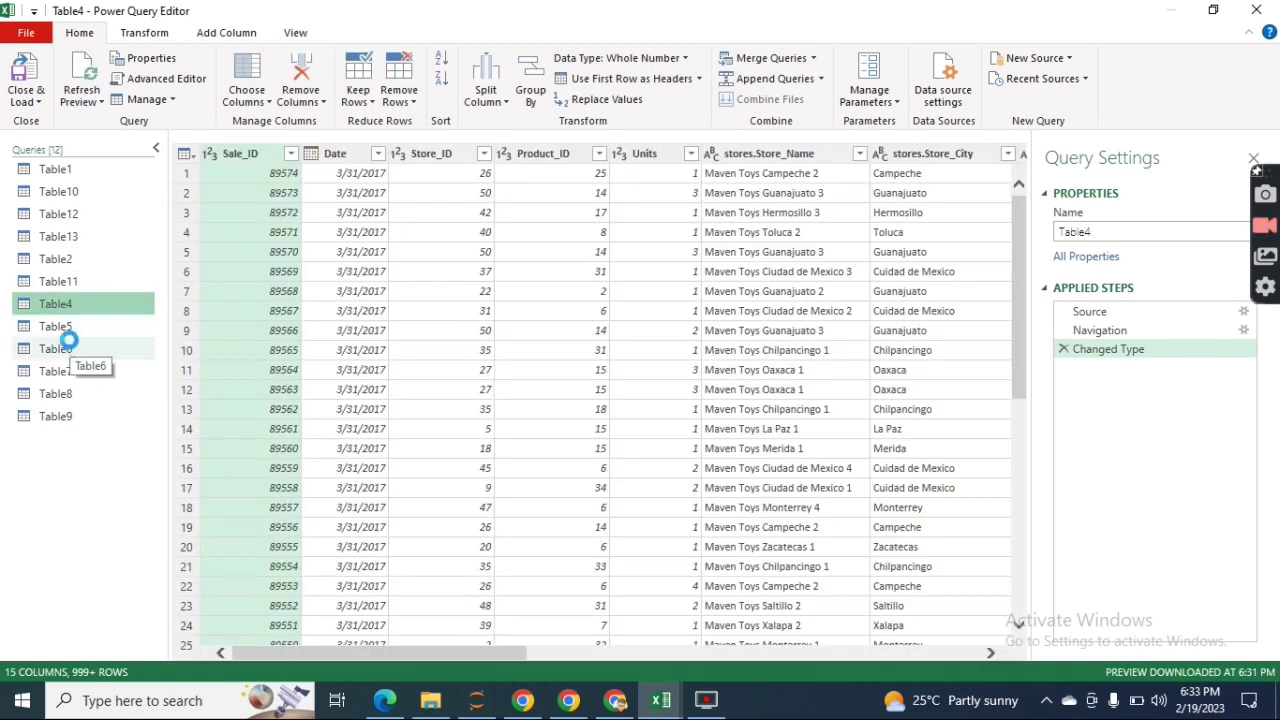
pyautogui.click(68, 347)
pyautogui.click(68, 333)
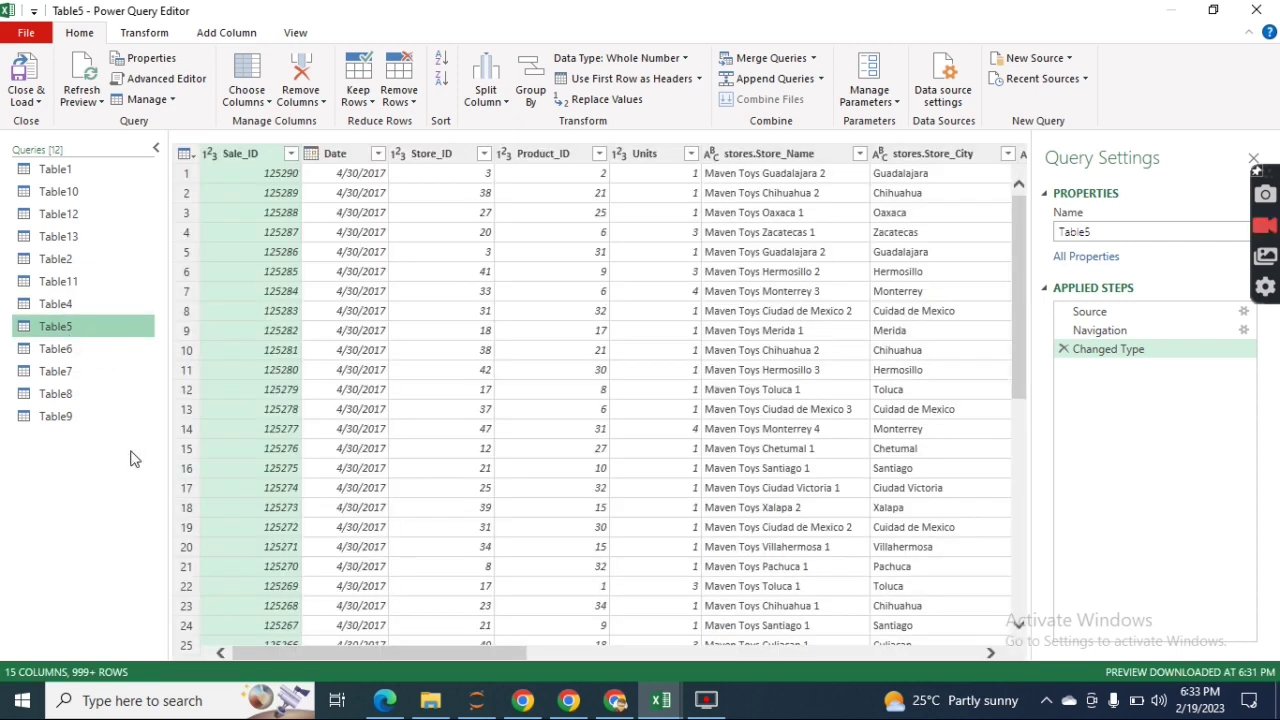
pyautogui.moveTo(111, 418); pyautogui.dragTo(67, 191)
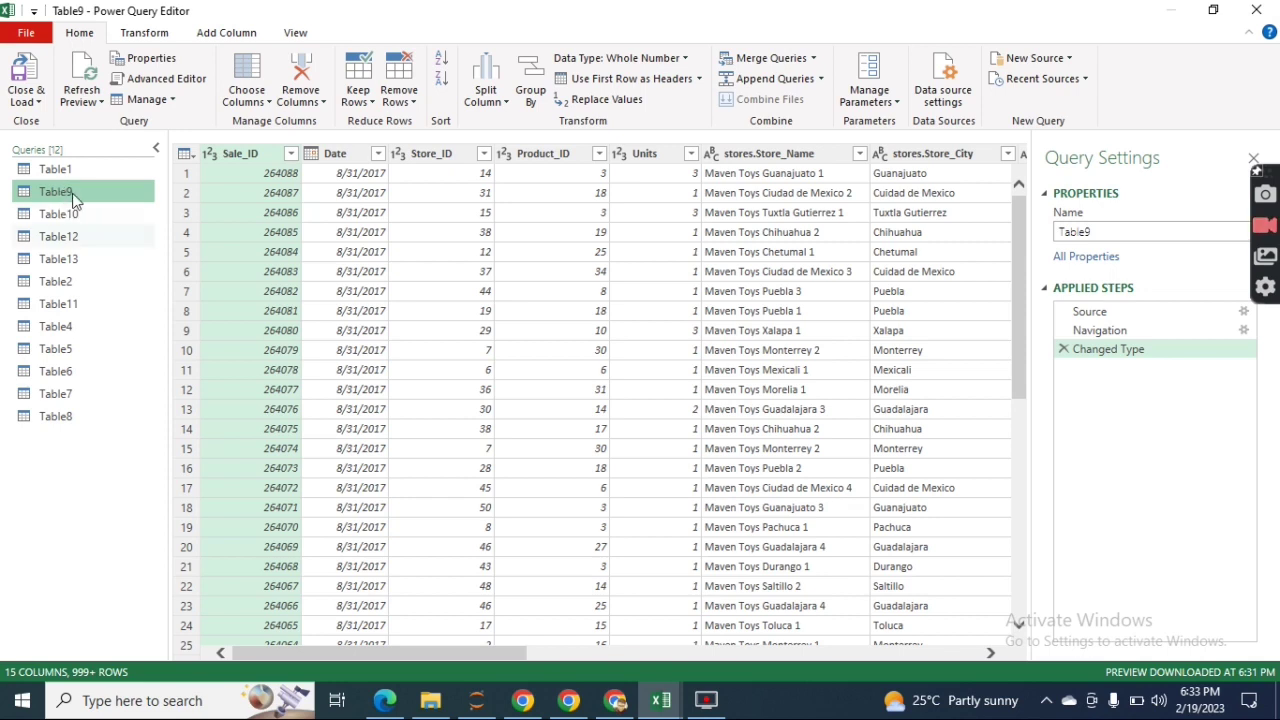
pyautogui.click(82, 168)
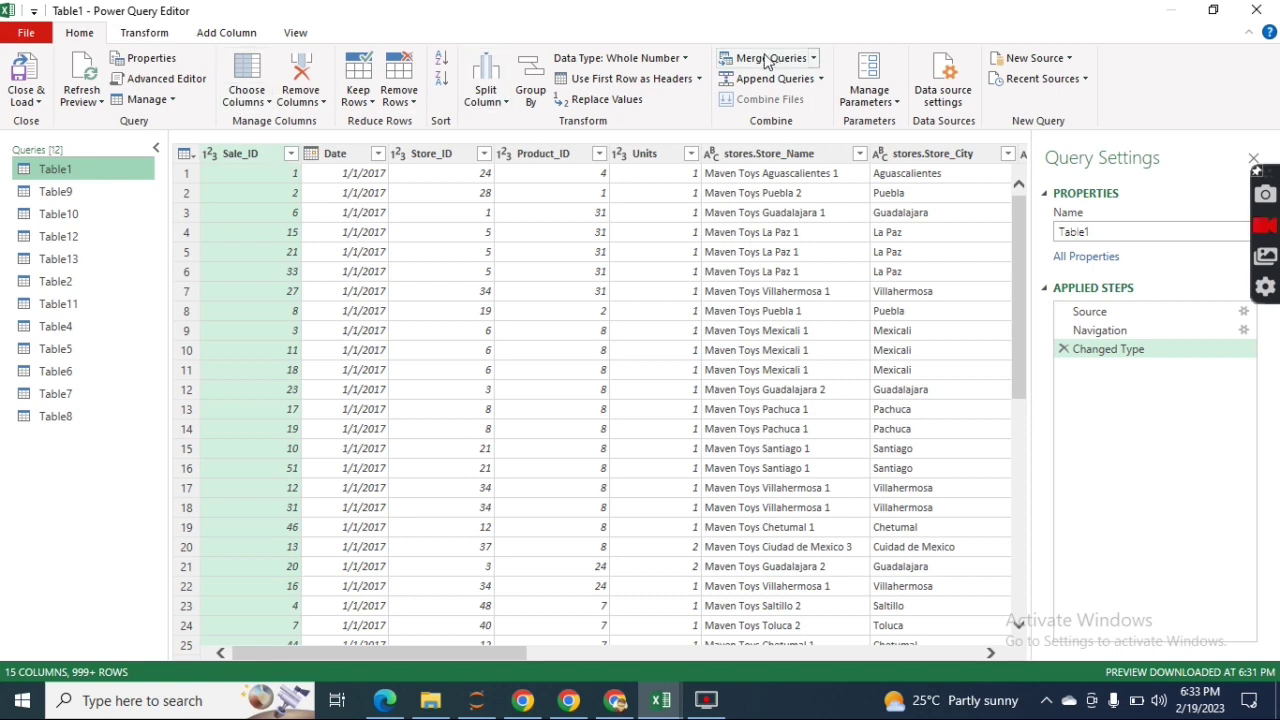
# - Append three or more tables to Table1, adding Table9, Table10, Table12 and Table13
pyautogui.click(767, 84)
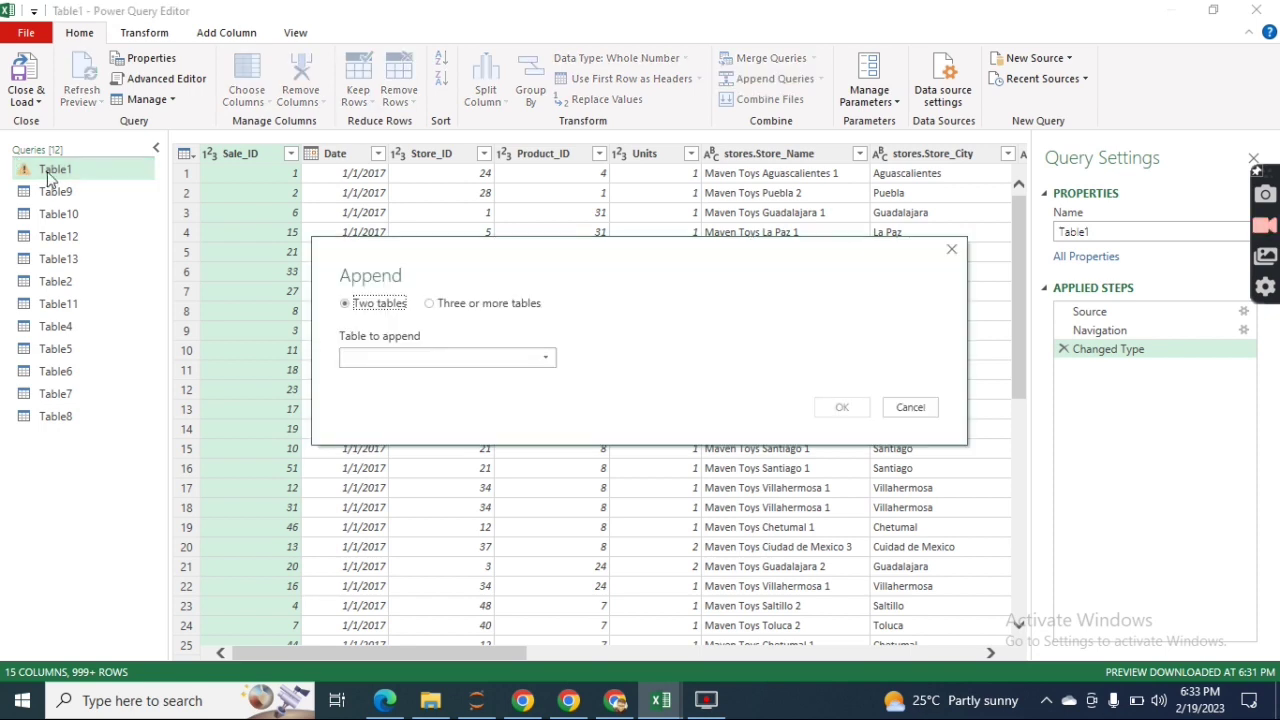
pyautogui.click(482, 304)
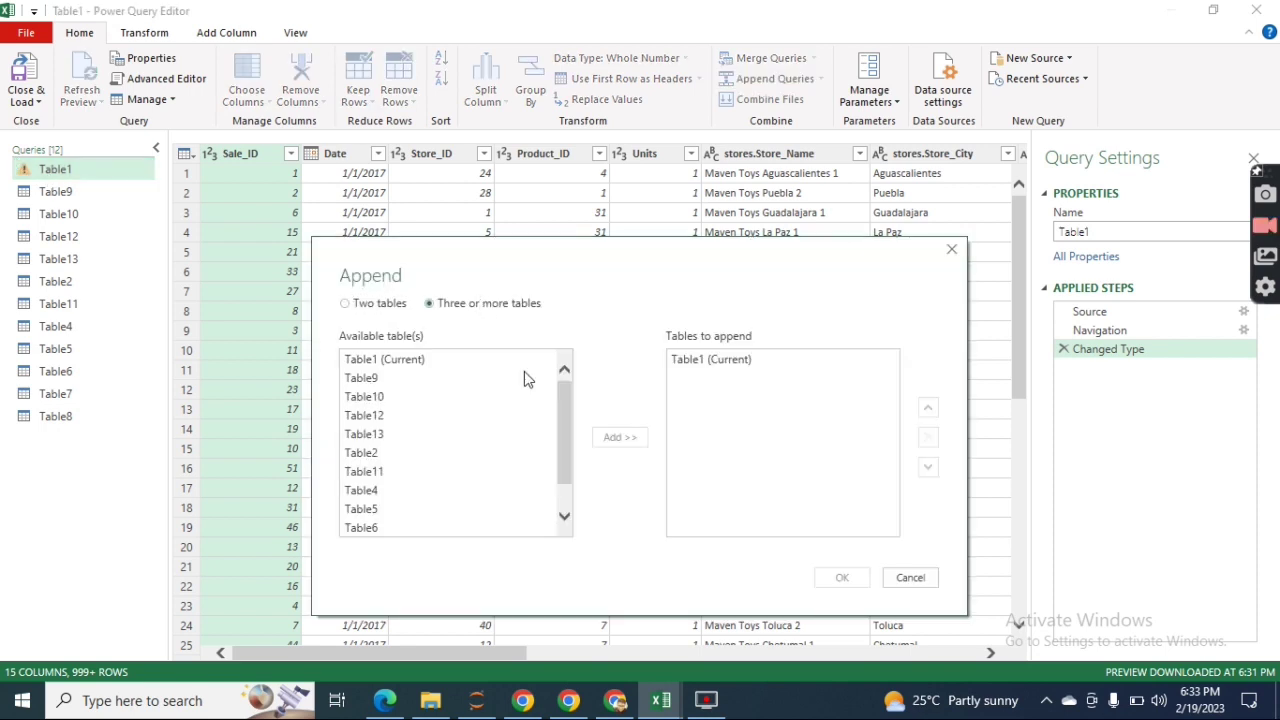
pyautogui.click(423, 386)
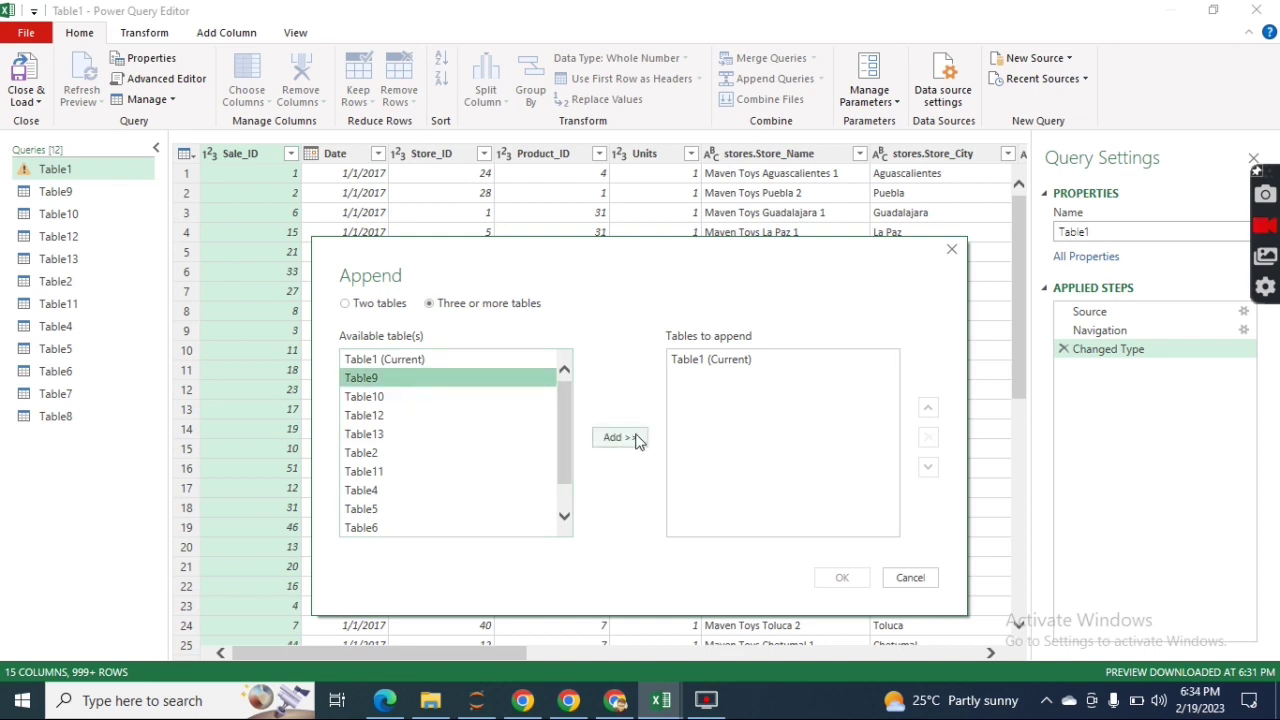
pyautogui.click(637, 440)
pyautogui.click(405, 396)
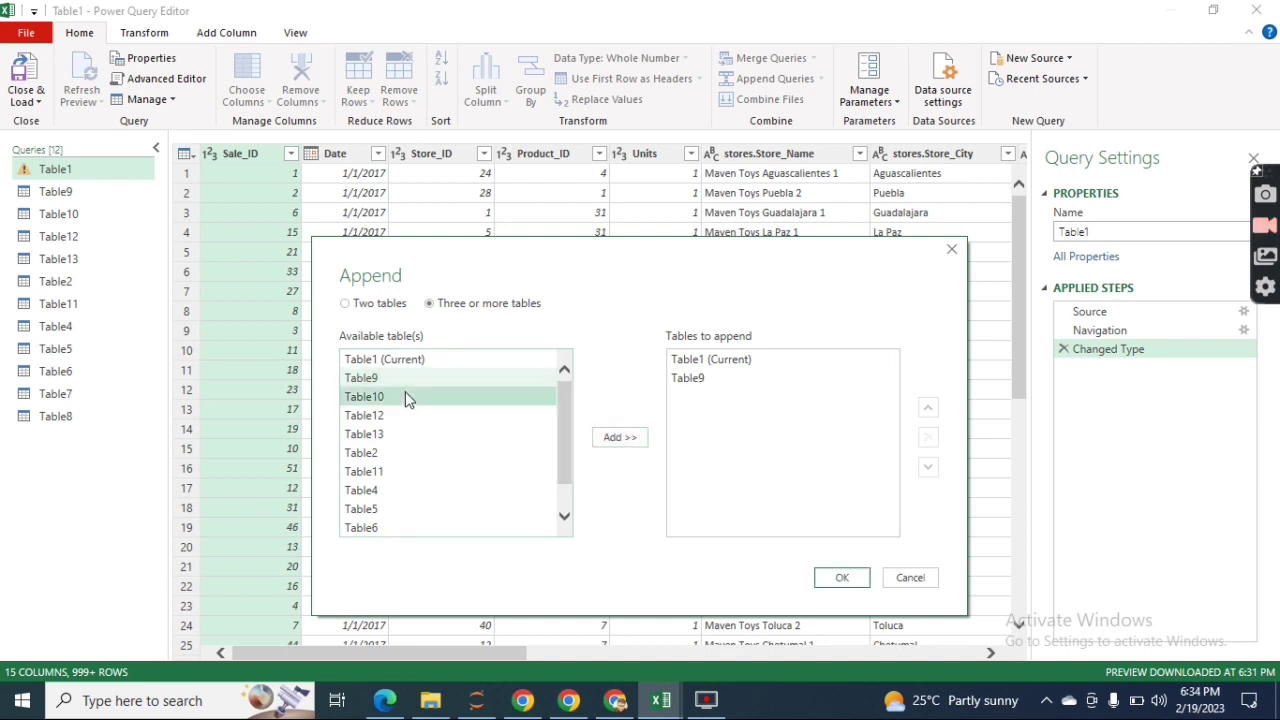
pyautogui.click(607, 450)
pyautogui.click(564, 500)
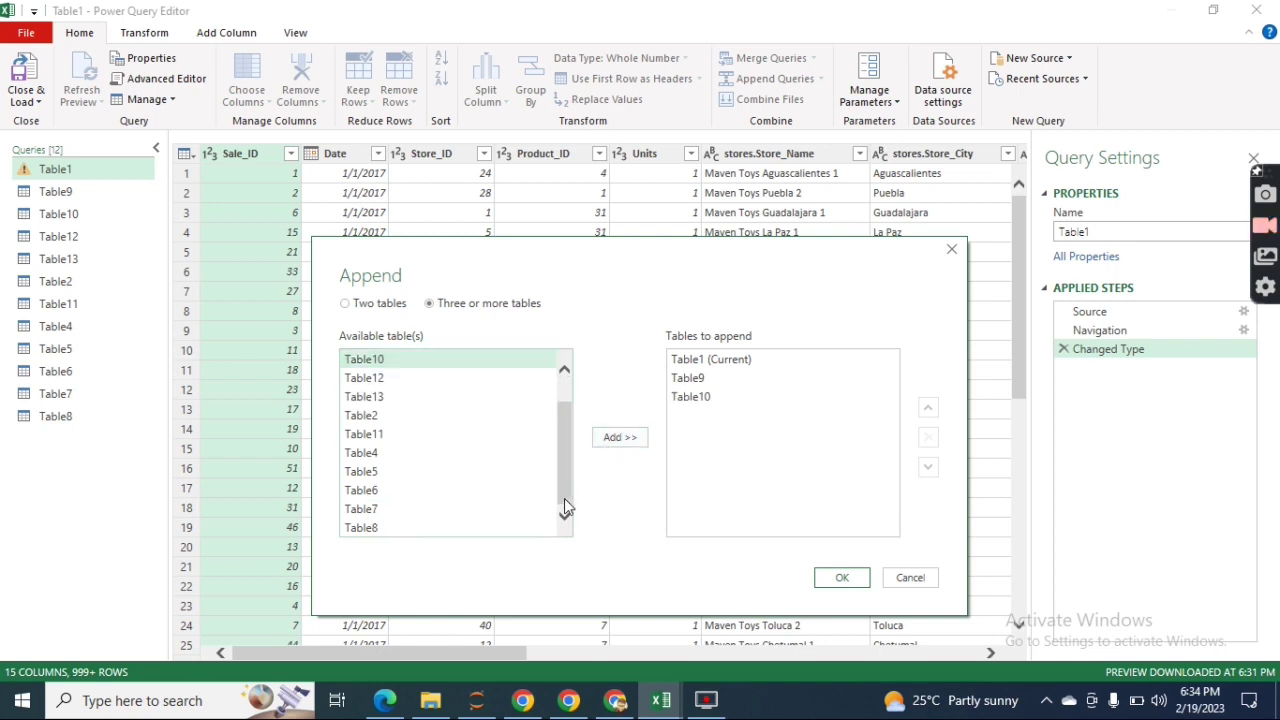
pyautogui.click(402, 380)
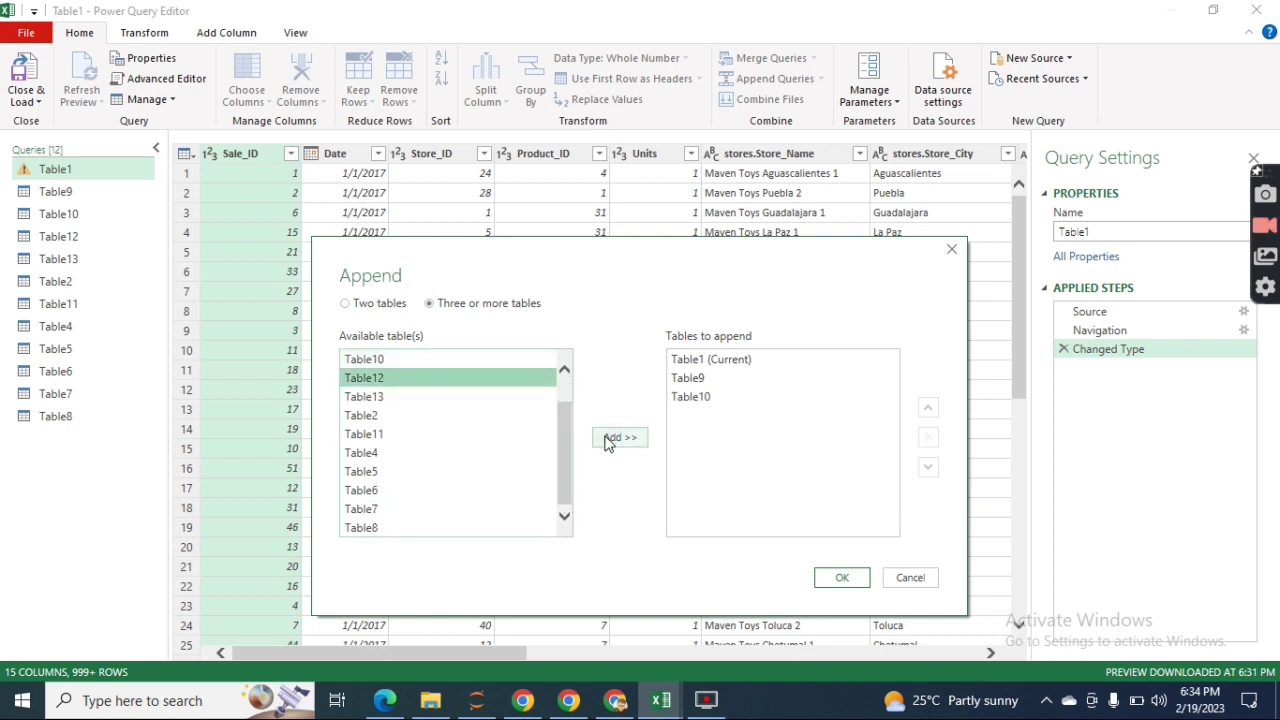
pyautogui.click(610, 438)
pyautogui.click(456, 400)
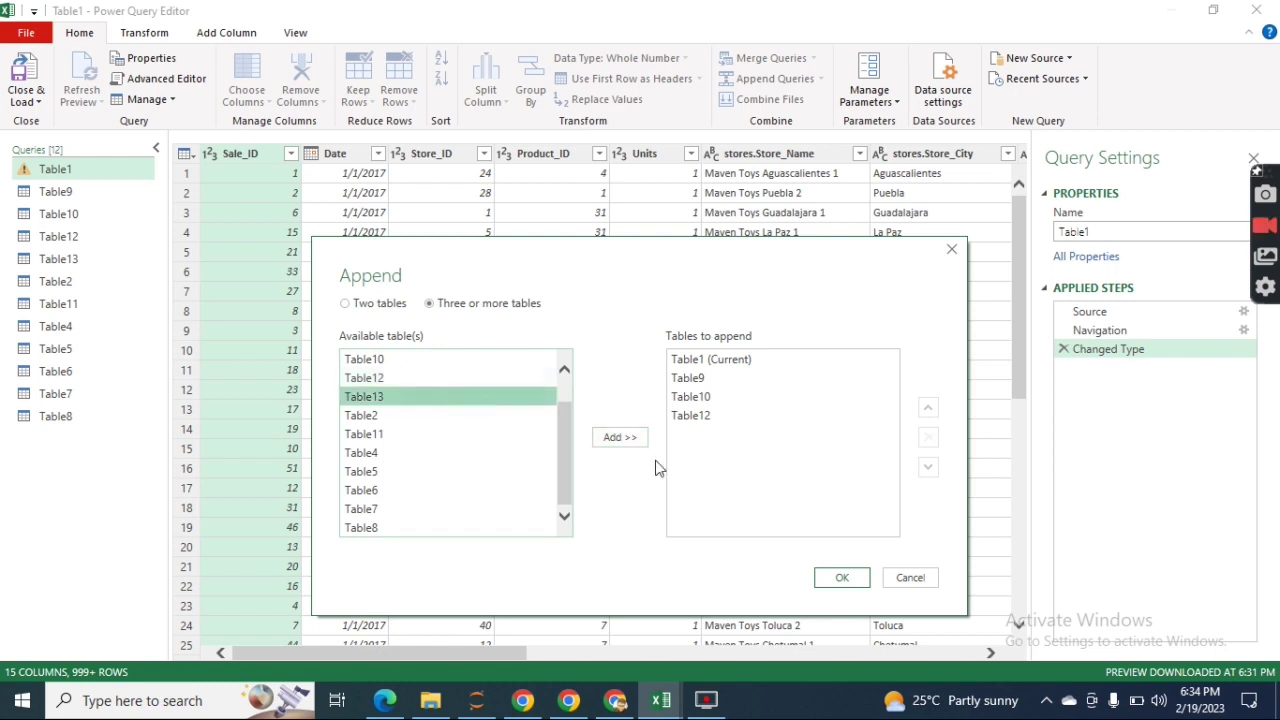
pyautogui.click(628, 442)
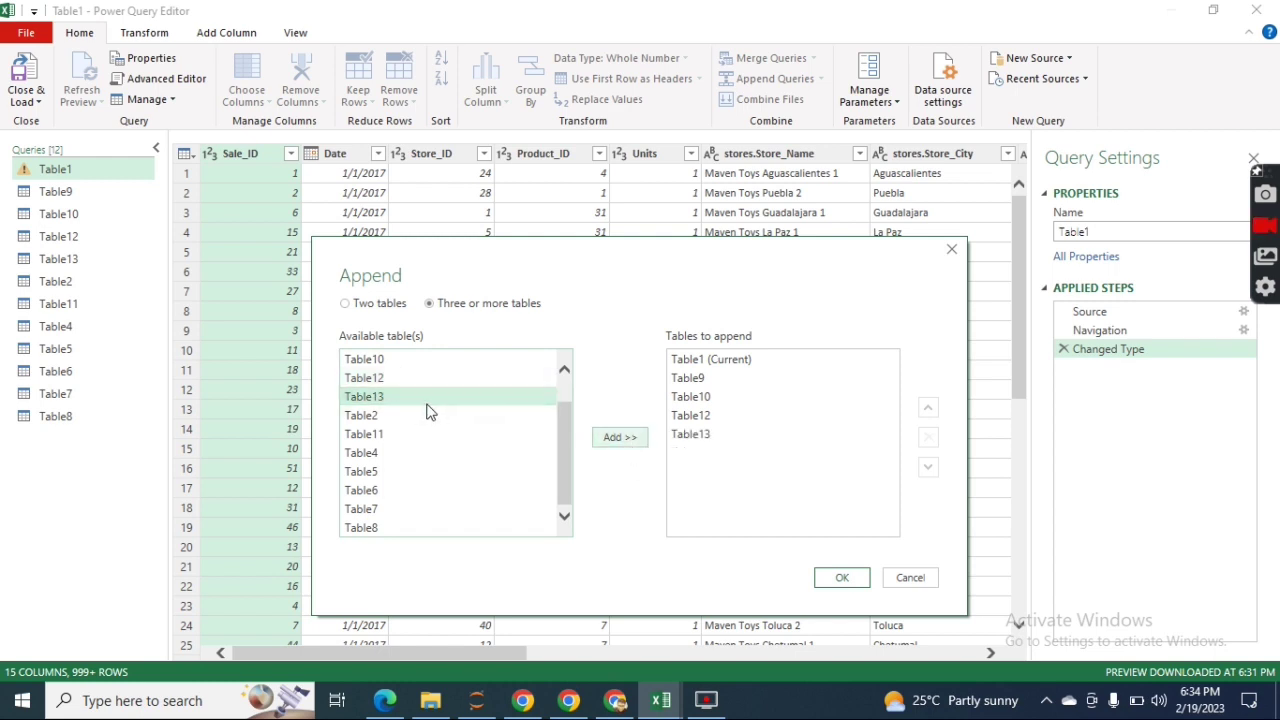
# - Add Table2, Table11 and Table4 to the tables to append
pyautogui.click(430, 415)
pyautogui.click(600, 443)
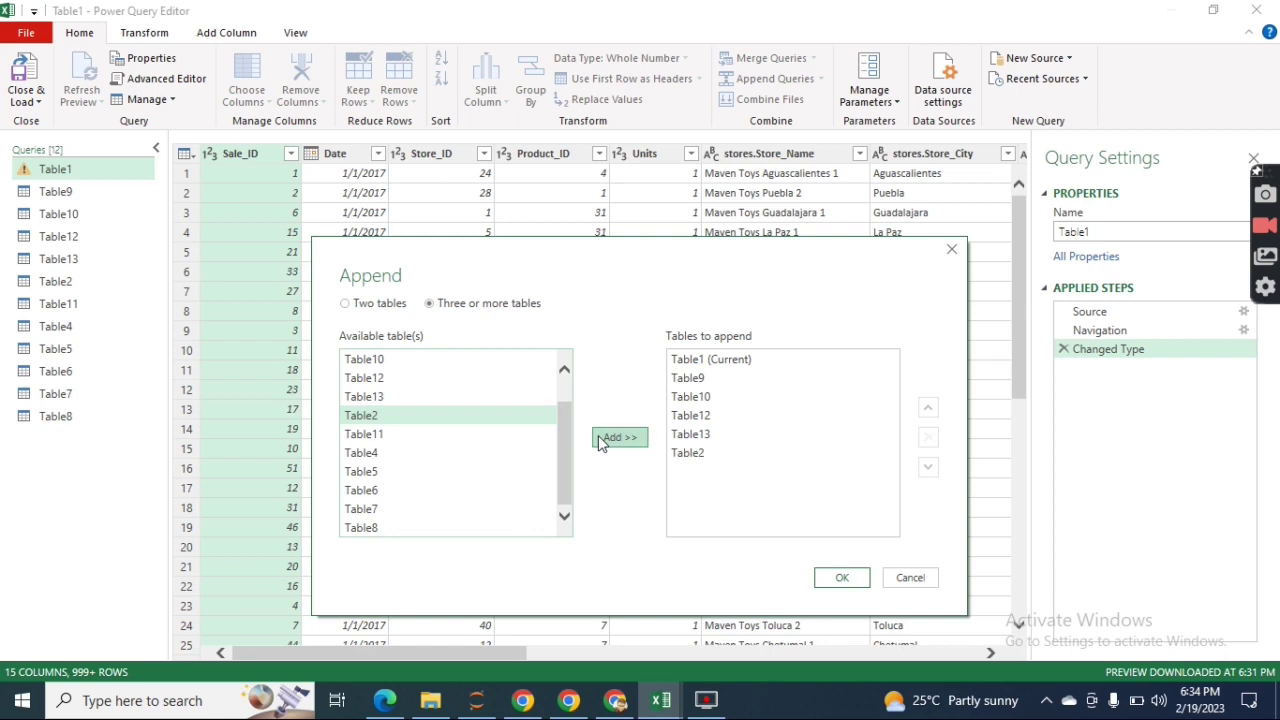
pyautogui.click(376, 438)
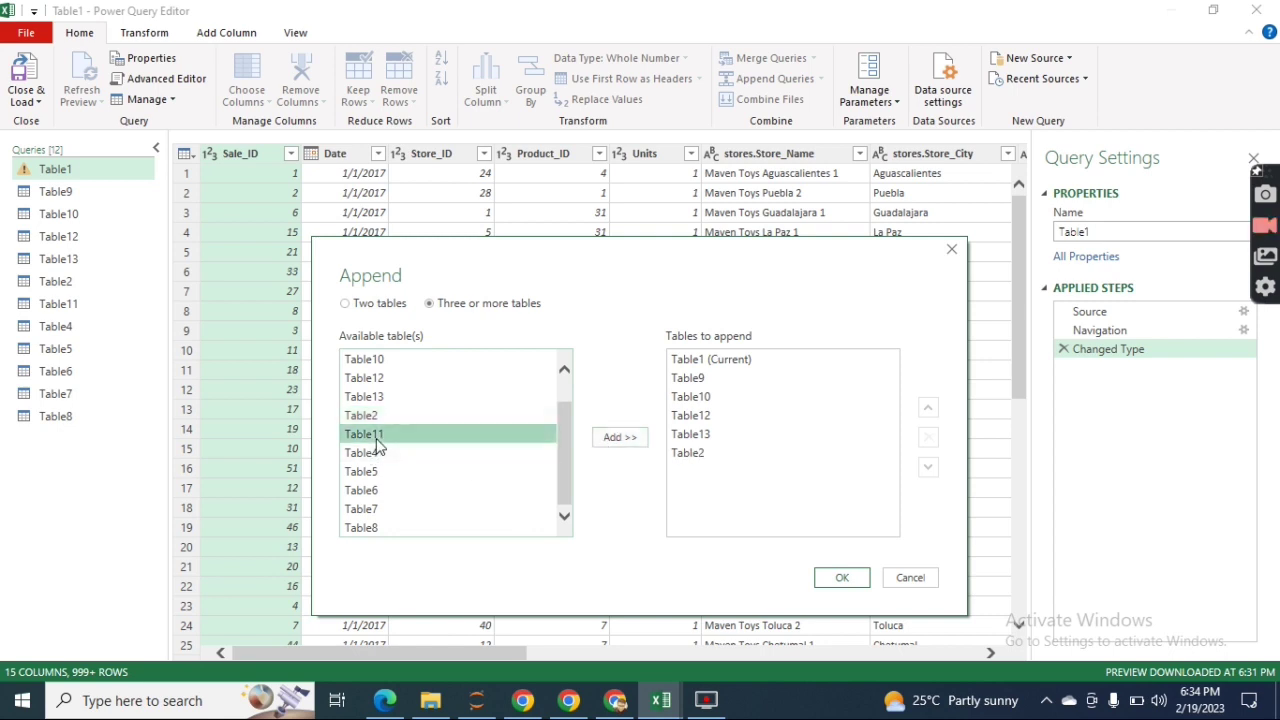
pyautogui.click(620, 446)
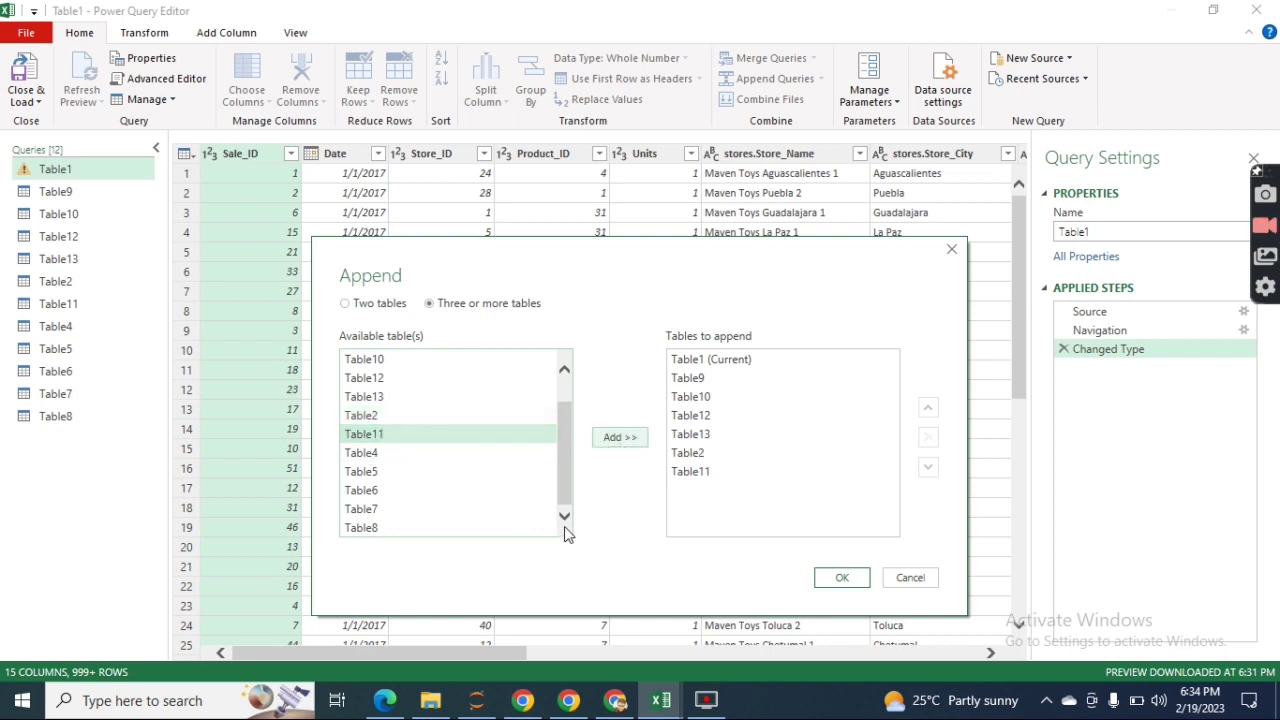
pyautogui.click(402, 455)
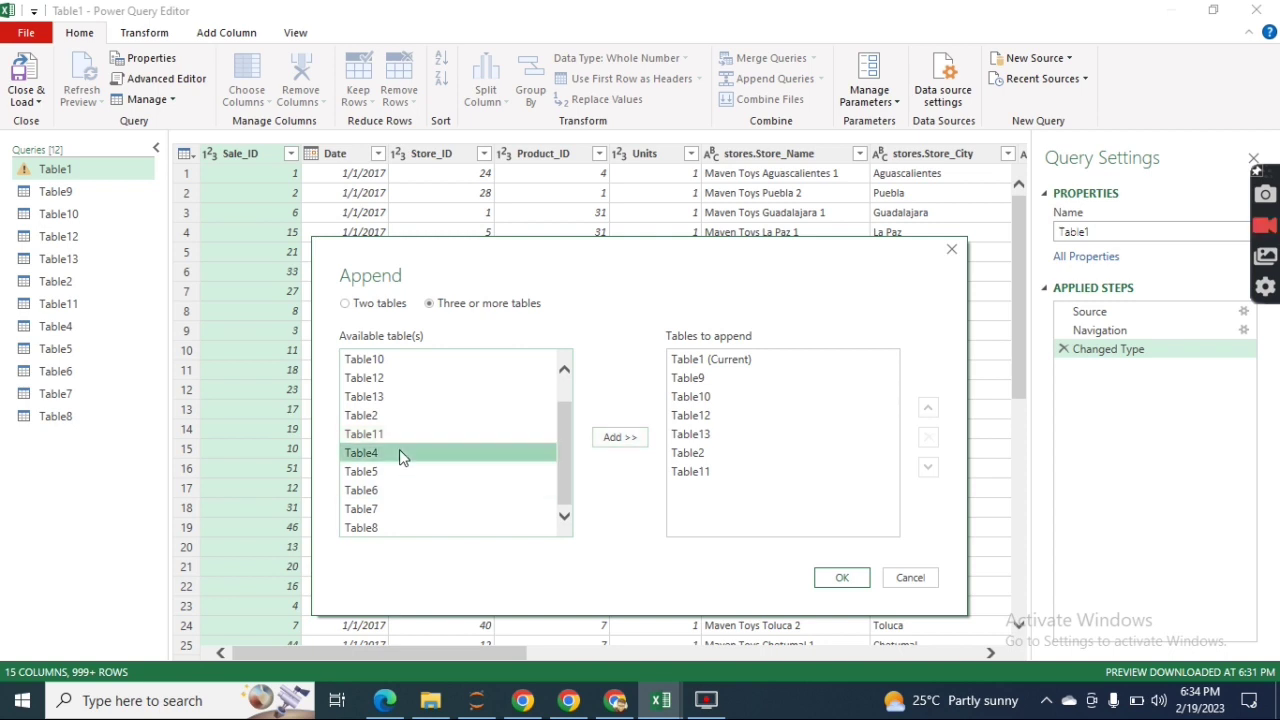
pyautogui.click(612, 441)
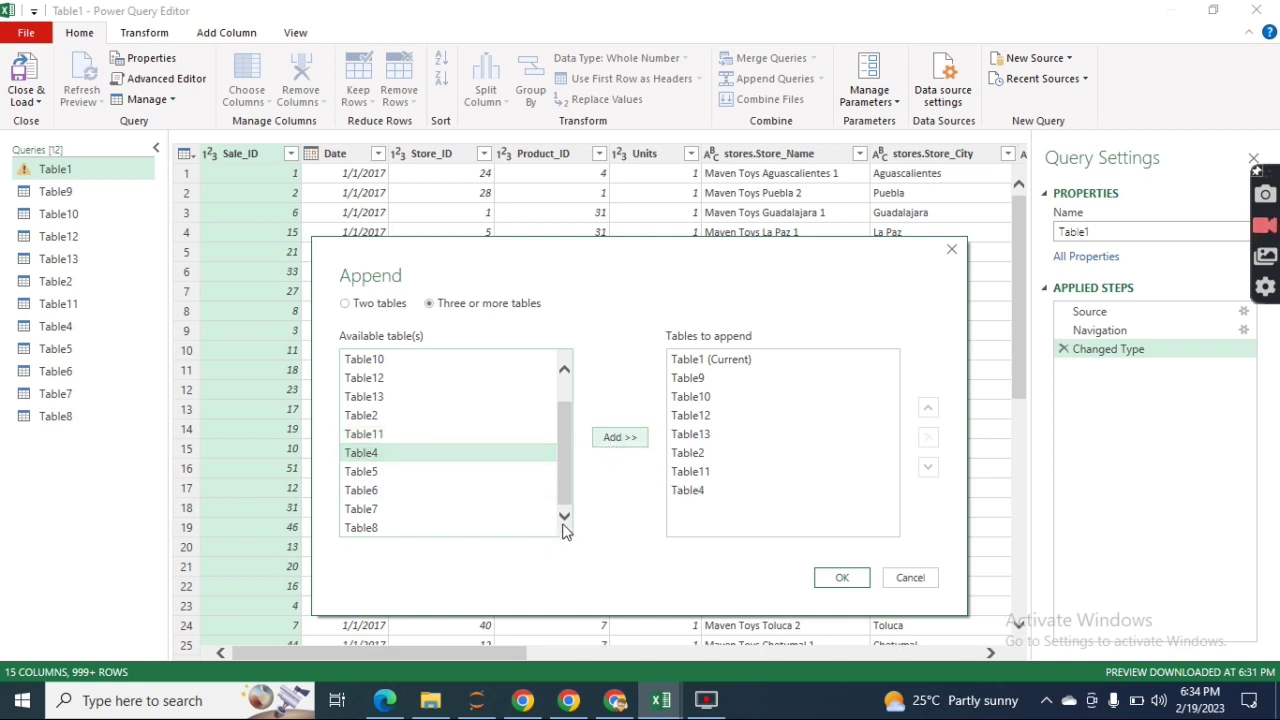
# - Add Table5, Table6, Table7 and Table8 to the tables to append
pyautogui.click(430, 470)
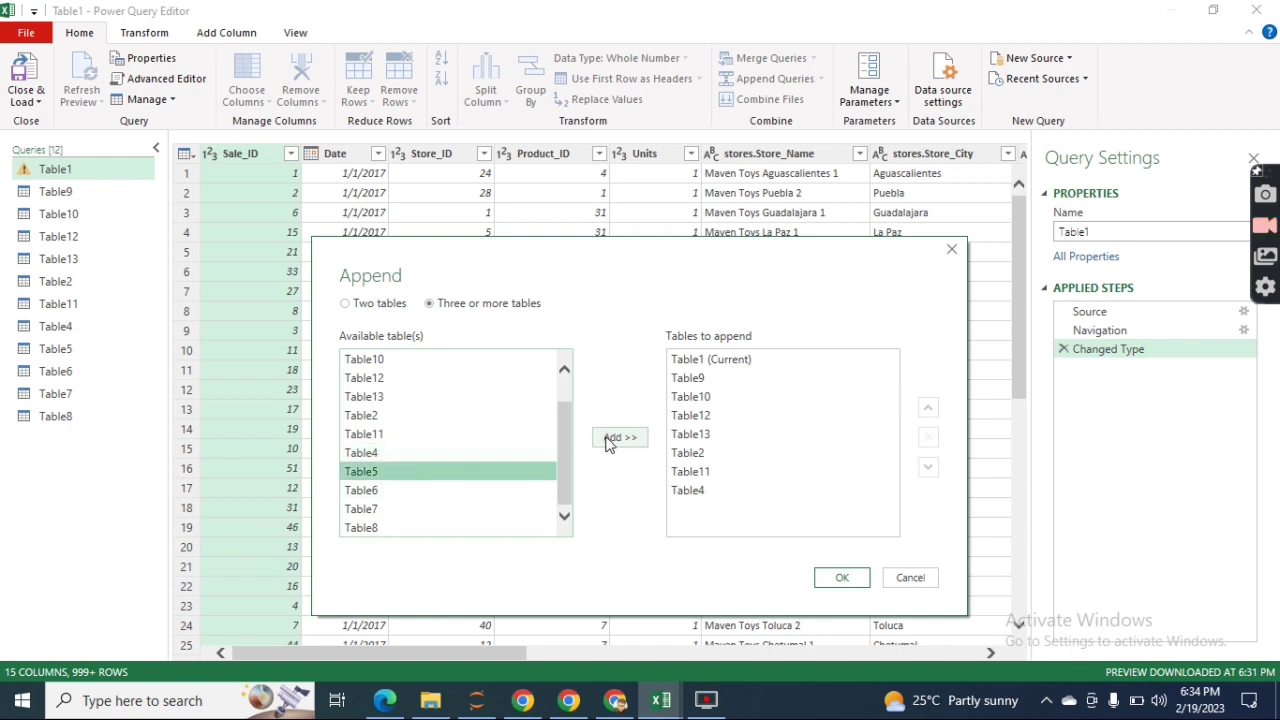
pyautogui.click(609, 441)
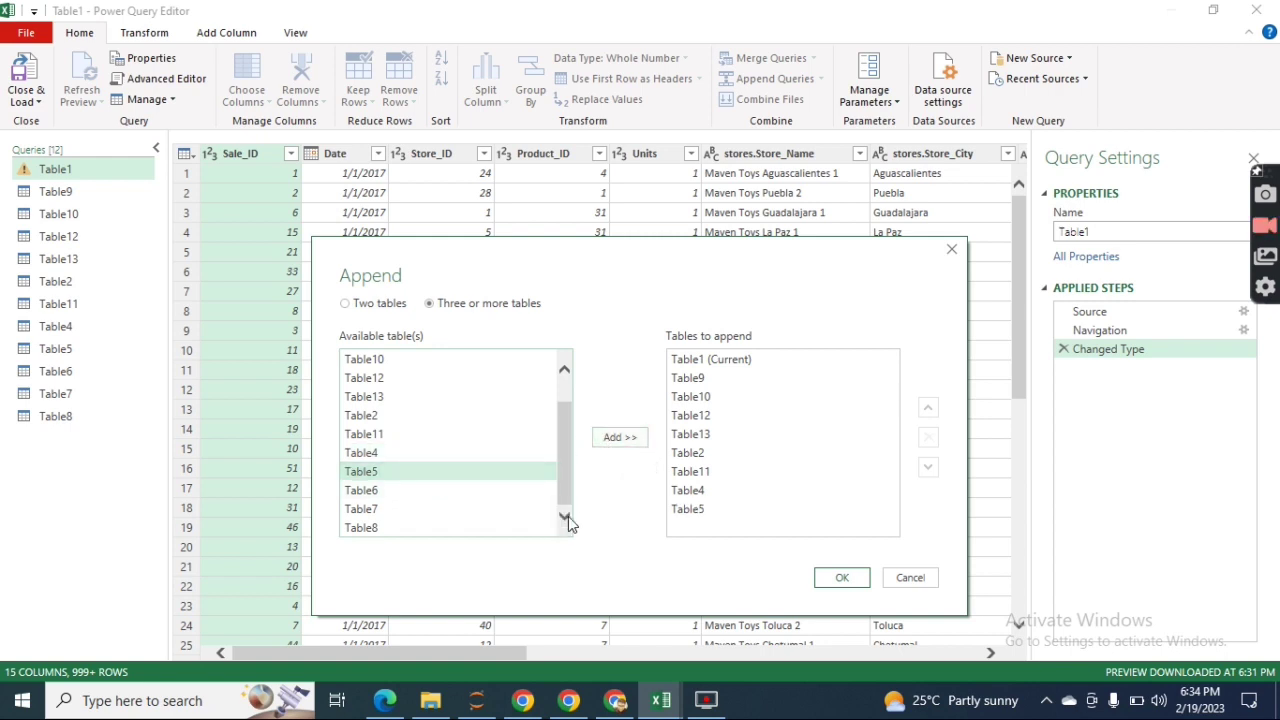
pyautogui.click(426, 497)
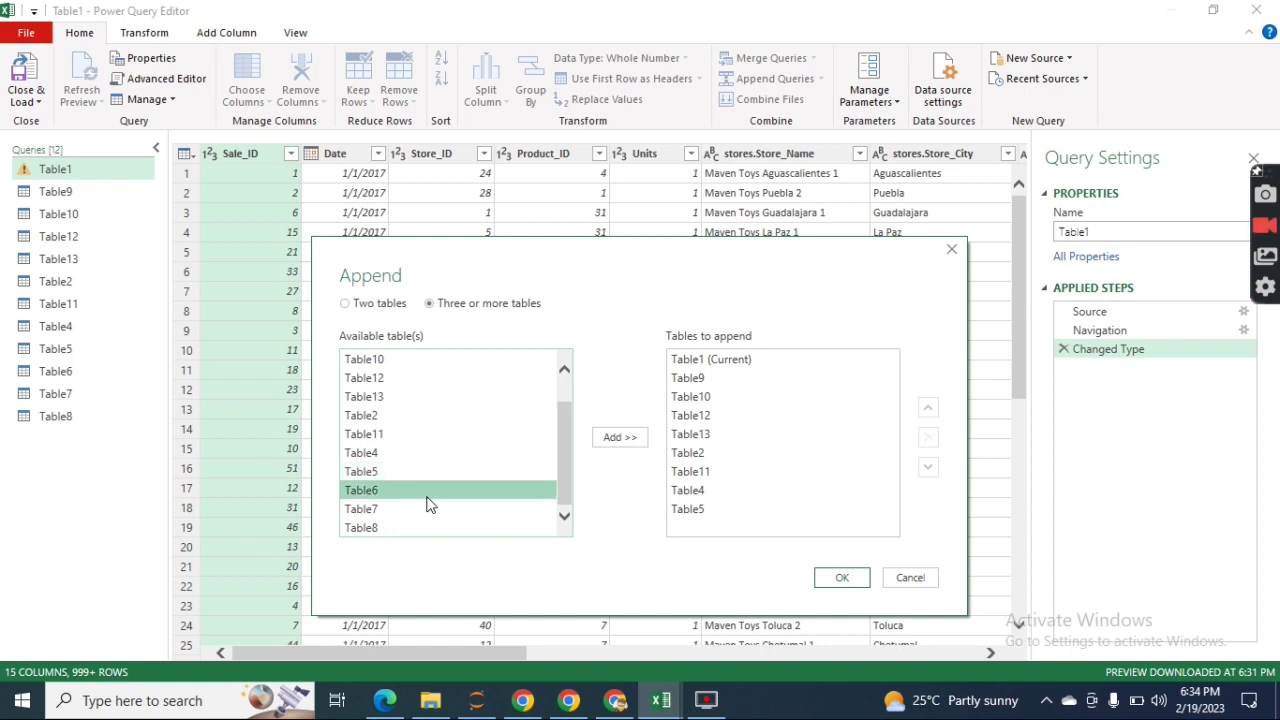
pyautogui.click(617, 439)
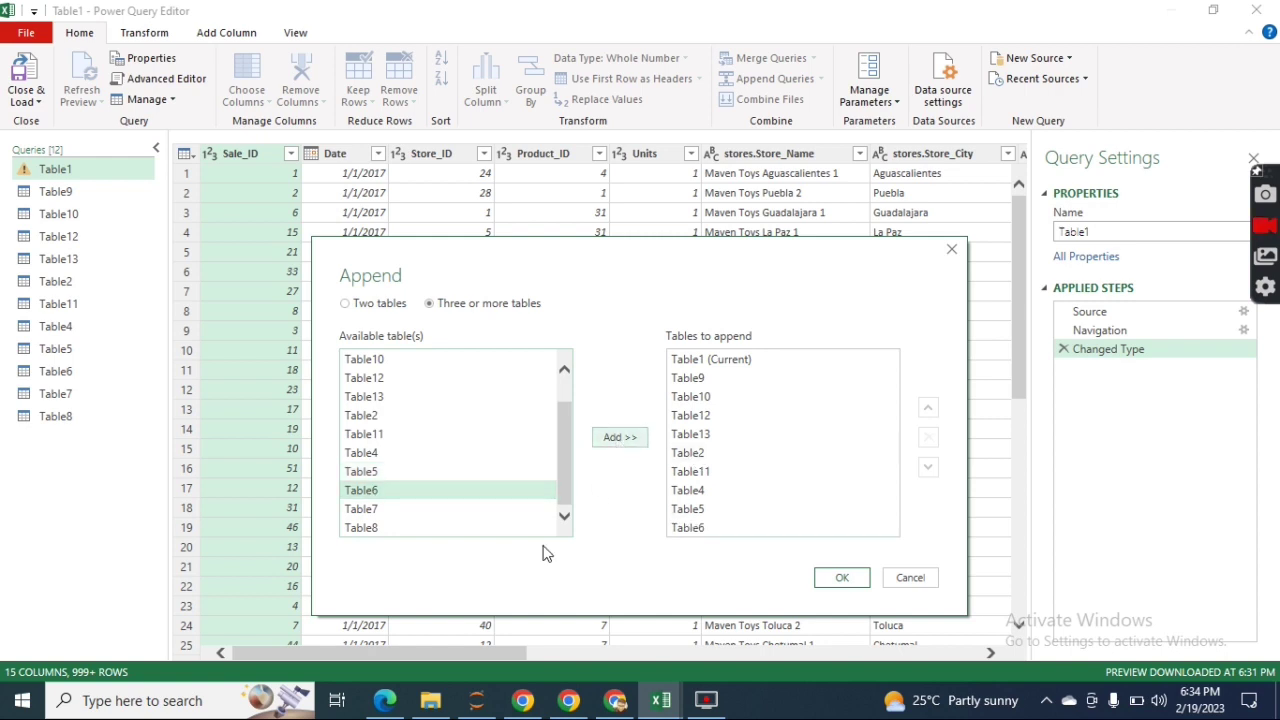
pyautogui.click(465, 509)
pyautogui.click(628, 438)
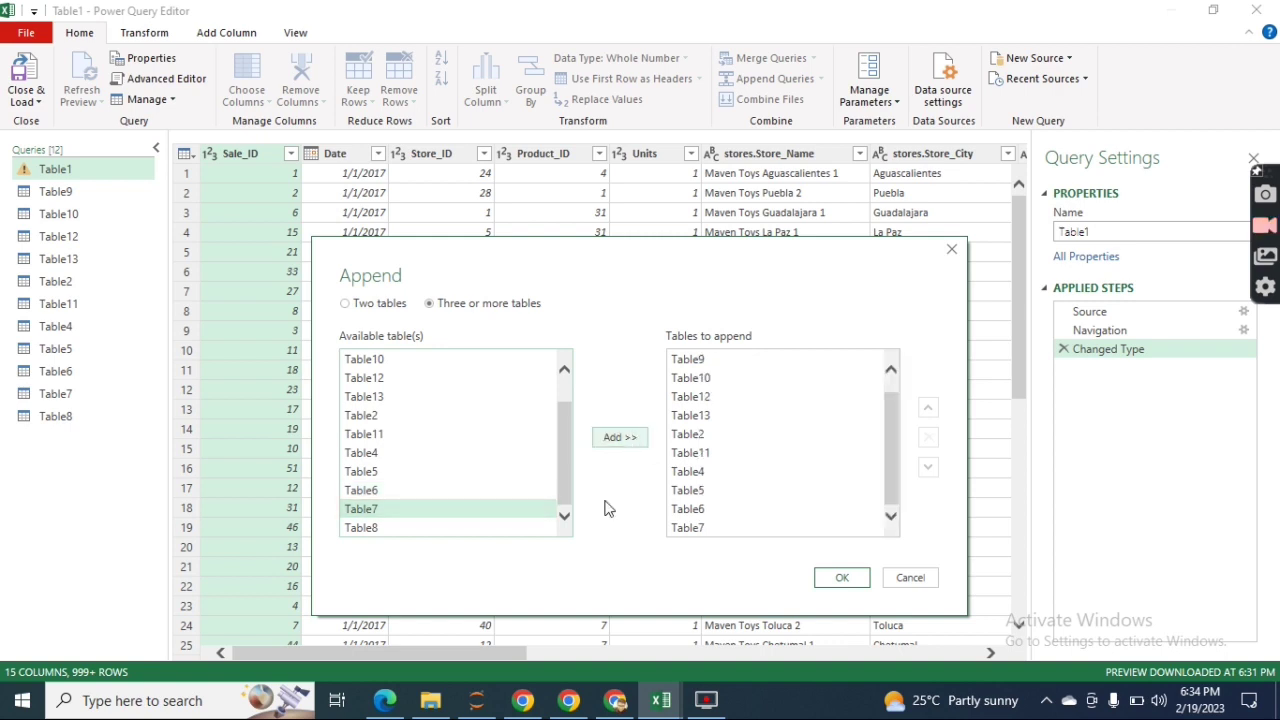
pyautogui.click(418, 528)
pyautogui.click(608, 438)
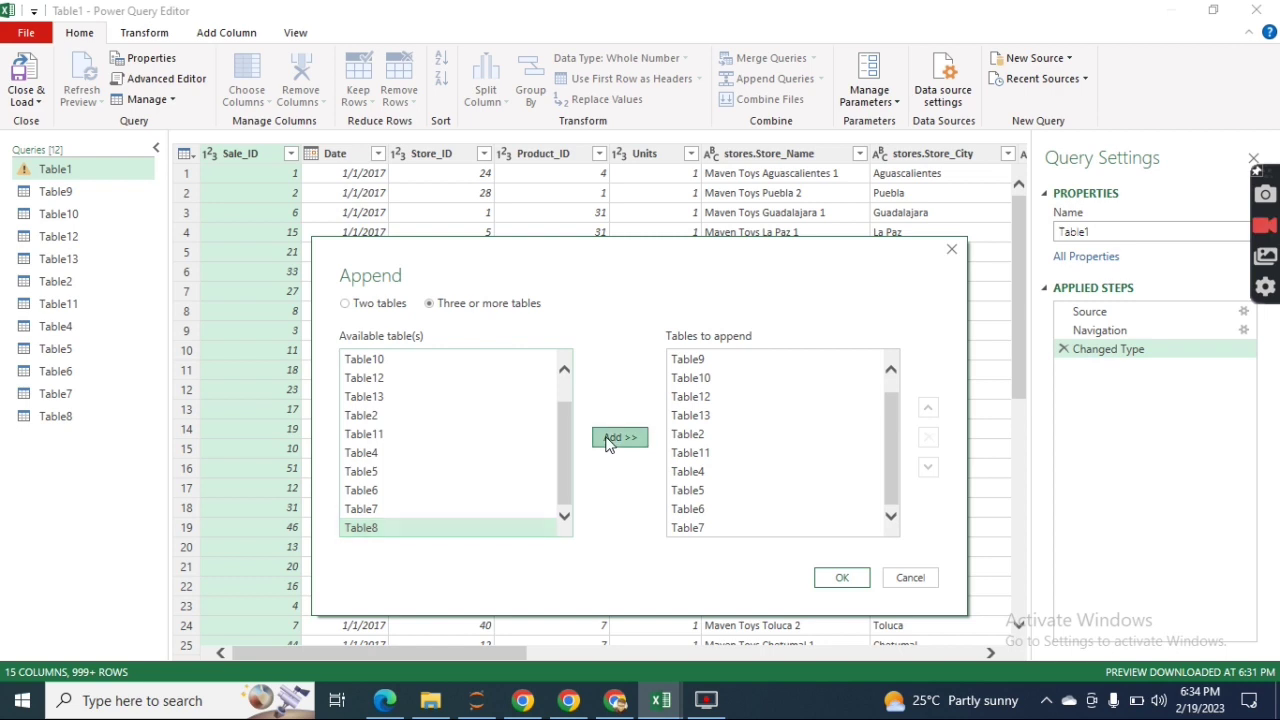
# - Append the chosen monthly tables onto Table1, close the Power Query Editor and keep the changes
pyautogui.click(850, 577)
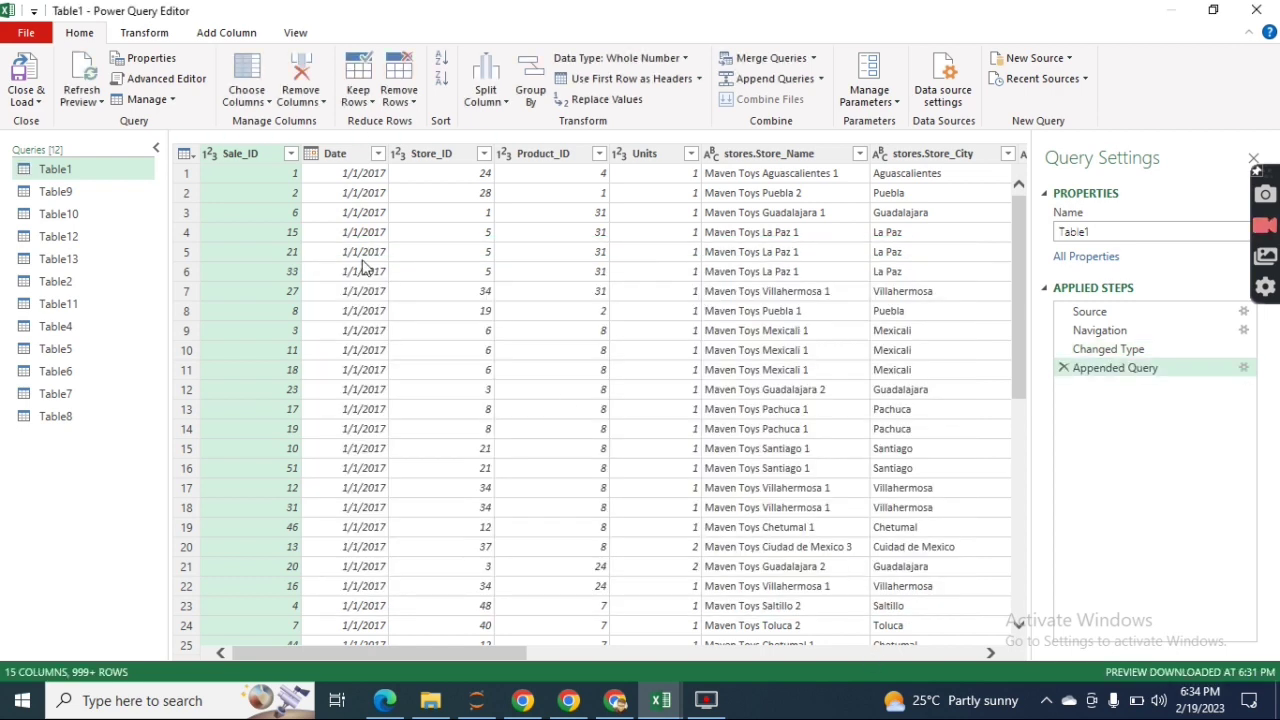
pyautogui.click(1256, 10)
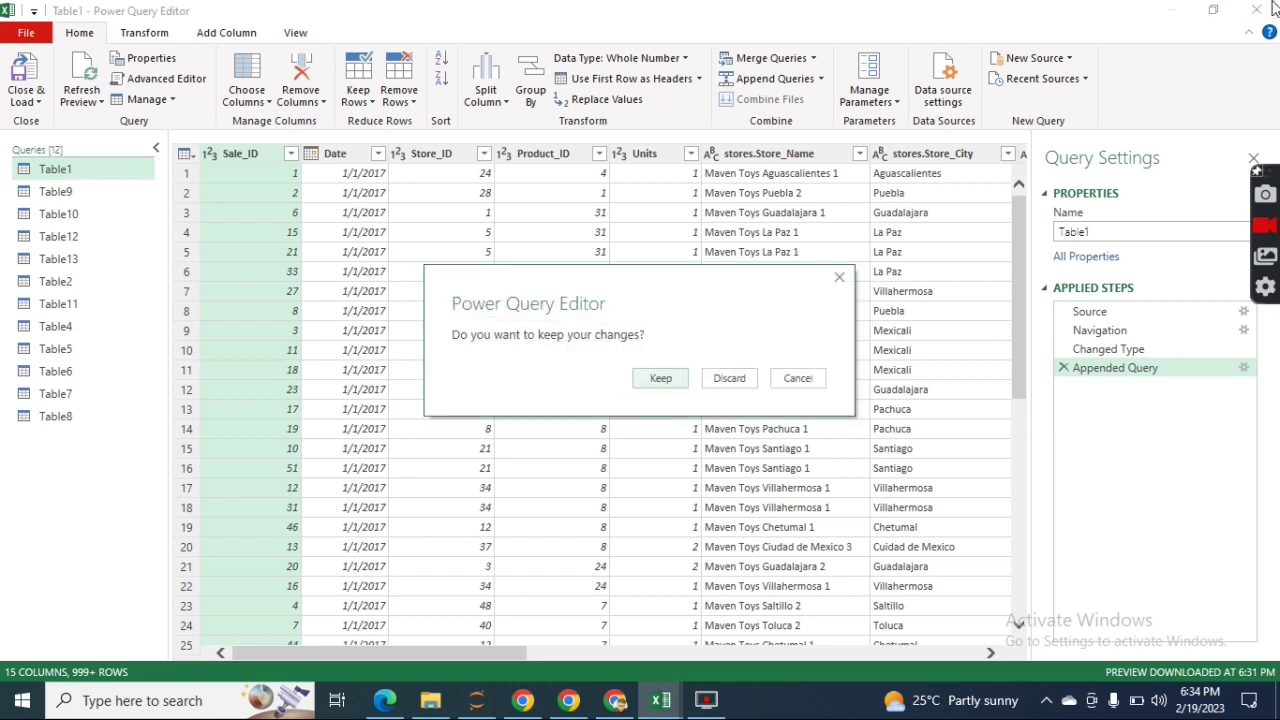
pyautogui.click(662, 378)
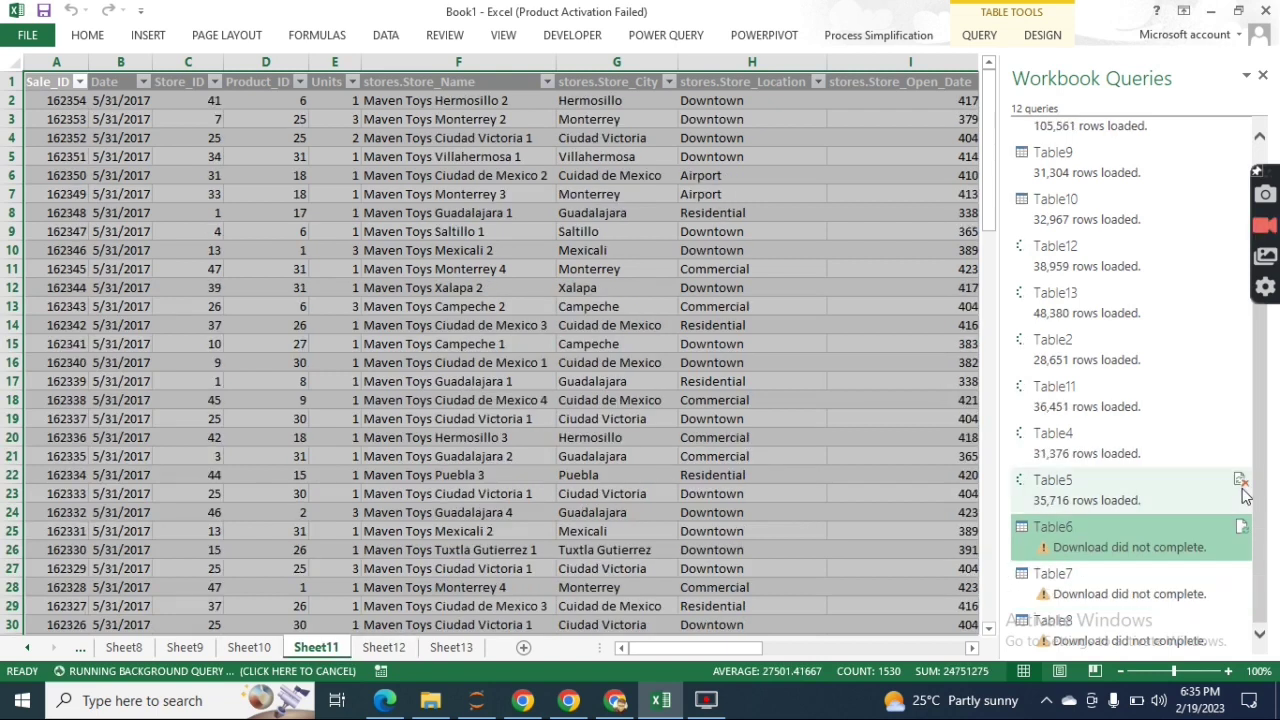
# - Inspect the loaded data of the Table5, Table4 and Table11 queries
pyautogui.click(1240, 487)
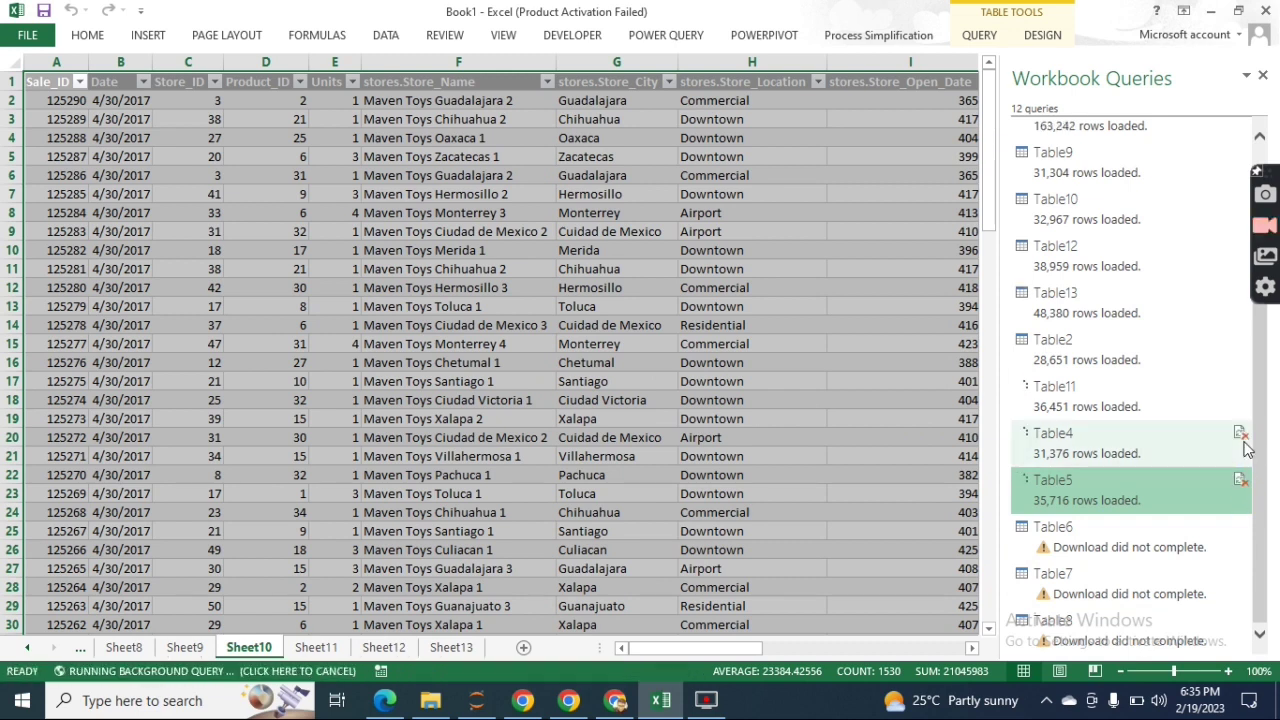
pyautogui.click(1242, 443)
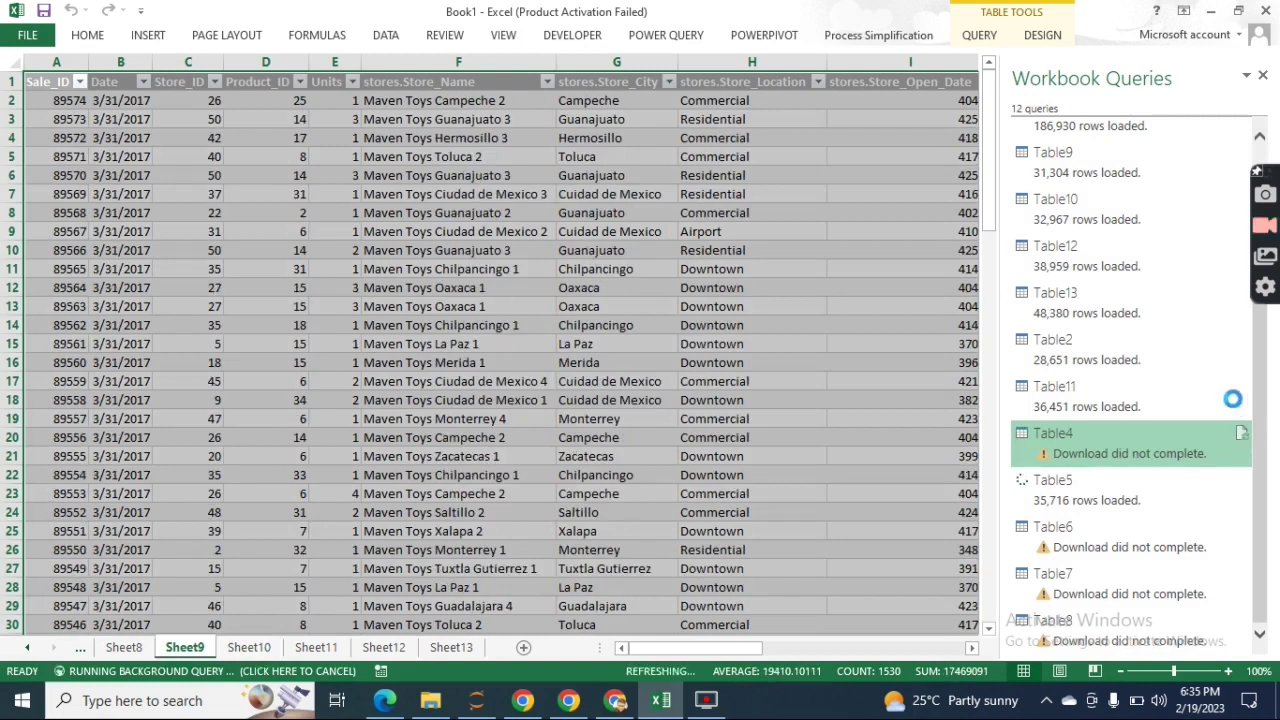
pyautogui.click(1226, 503)
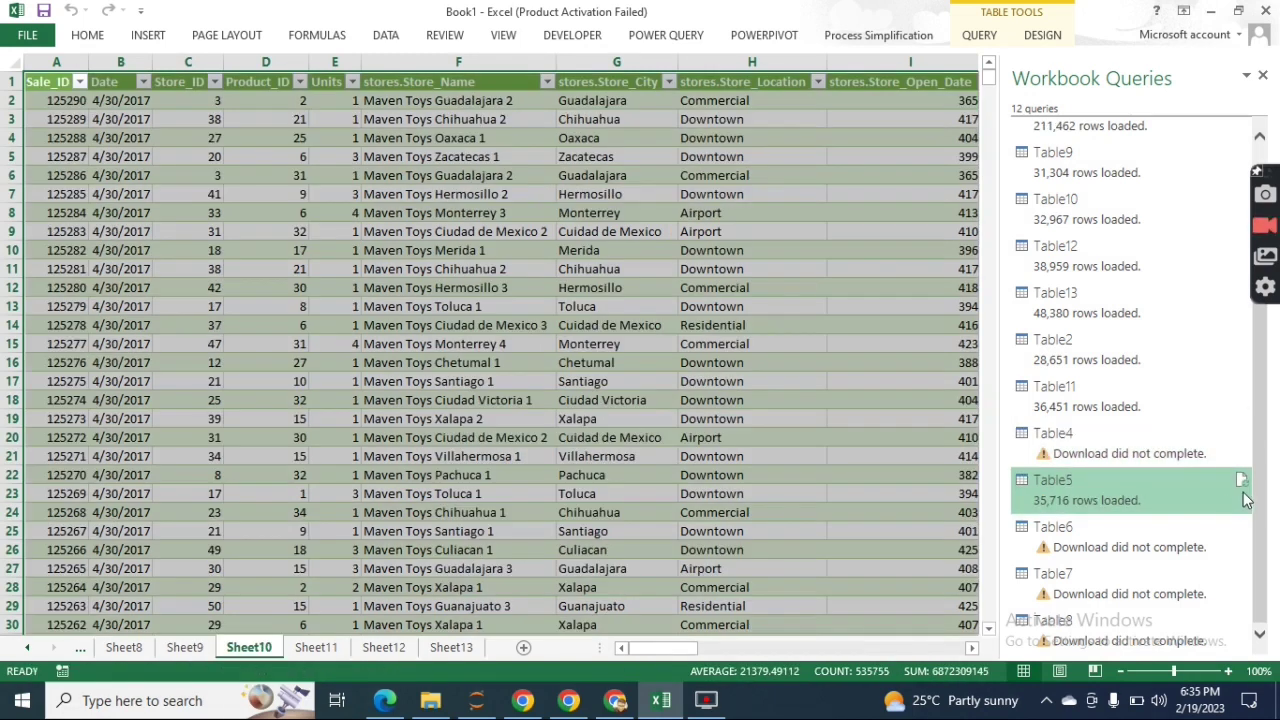
pyautogui.moveTo(1160, 485)
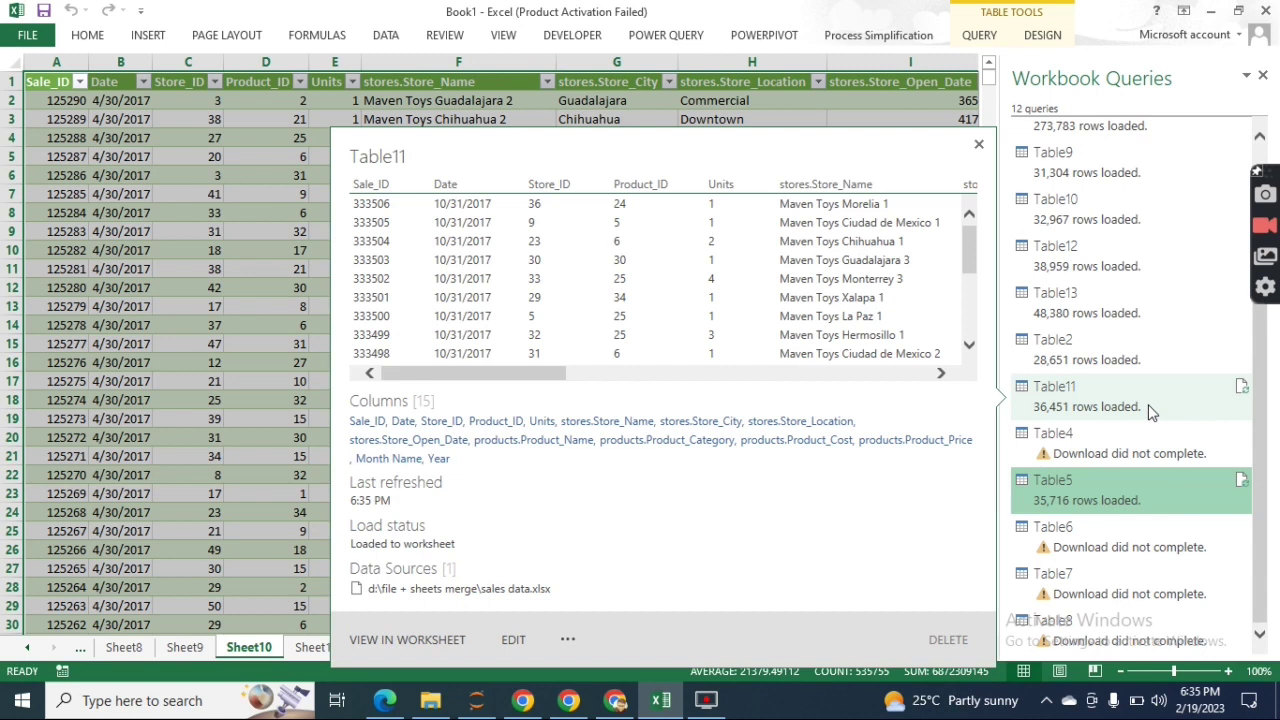
pyautogui.click(1148, 404)
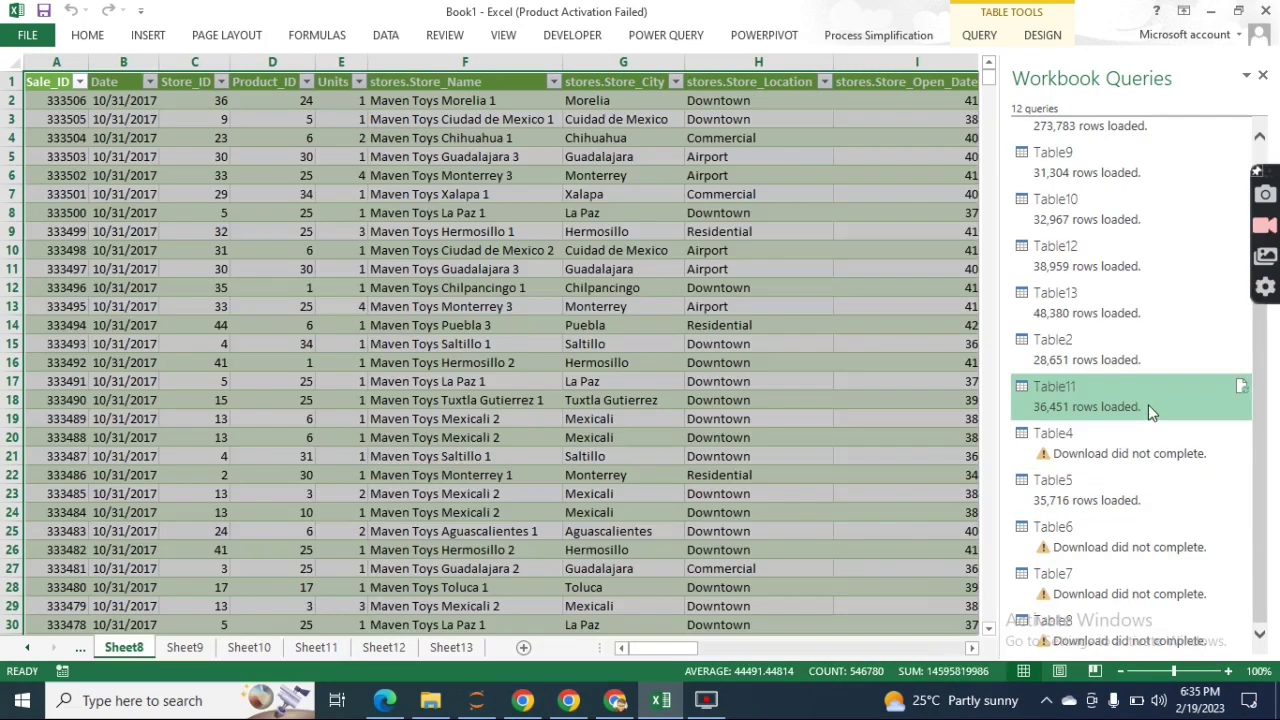
pyautogui.click(386, 457)
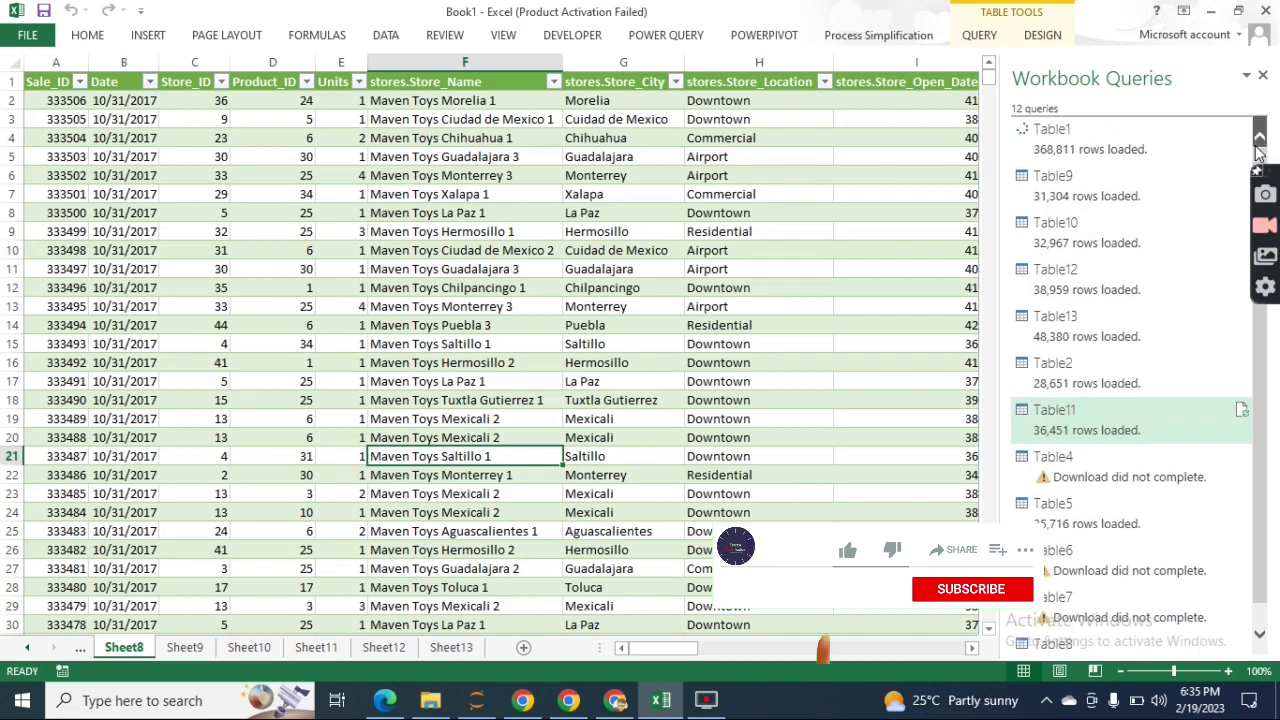
# - Check Table1's appended rows, then finish on Table5's April 2017 rows on Sheet10
pyautogui.scroll(1, 1083, 150)
pyautogui.click(1085, 150)
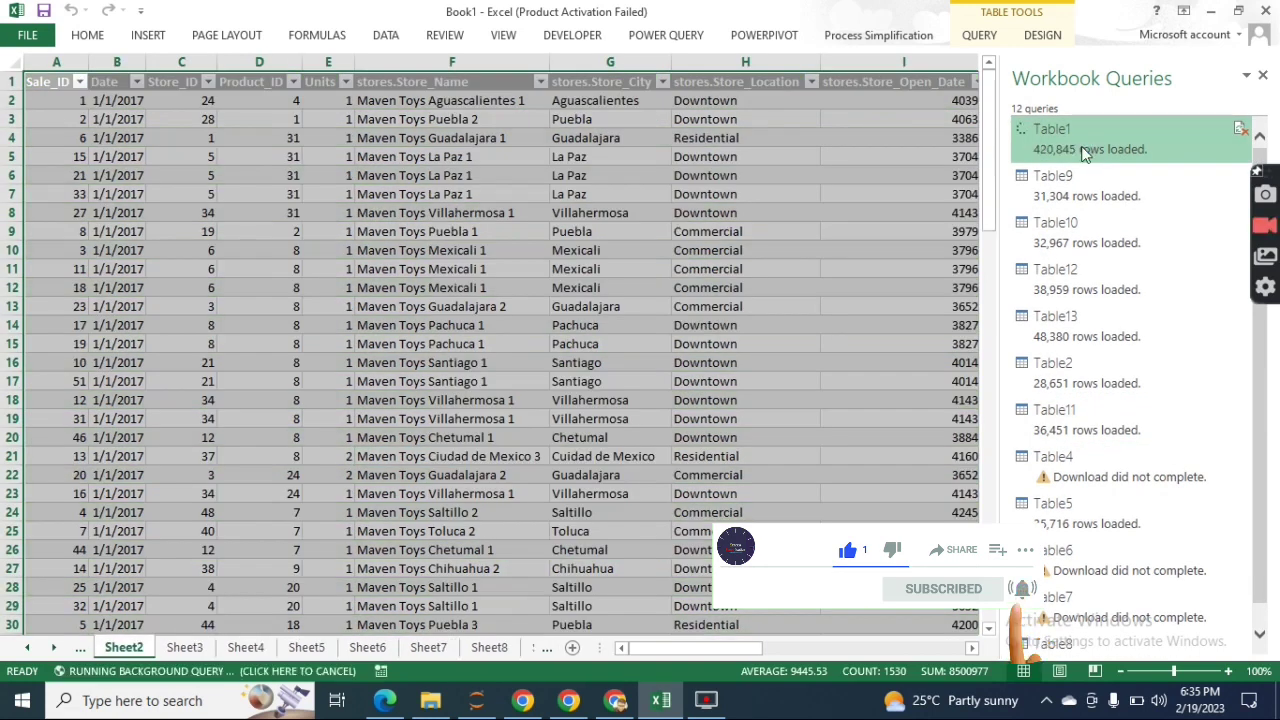
pyautogui.click(132, 510)
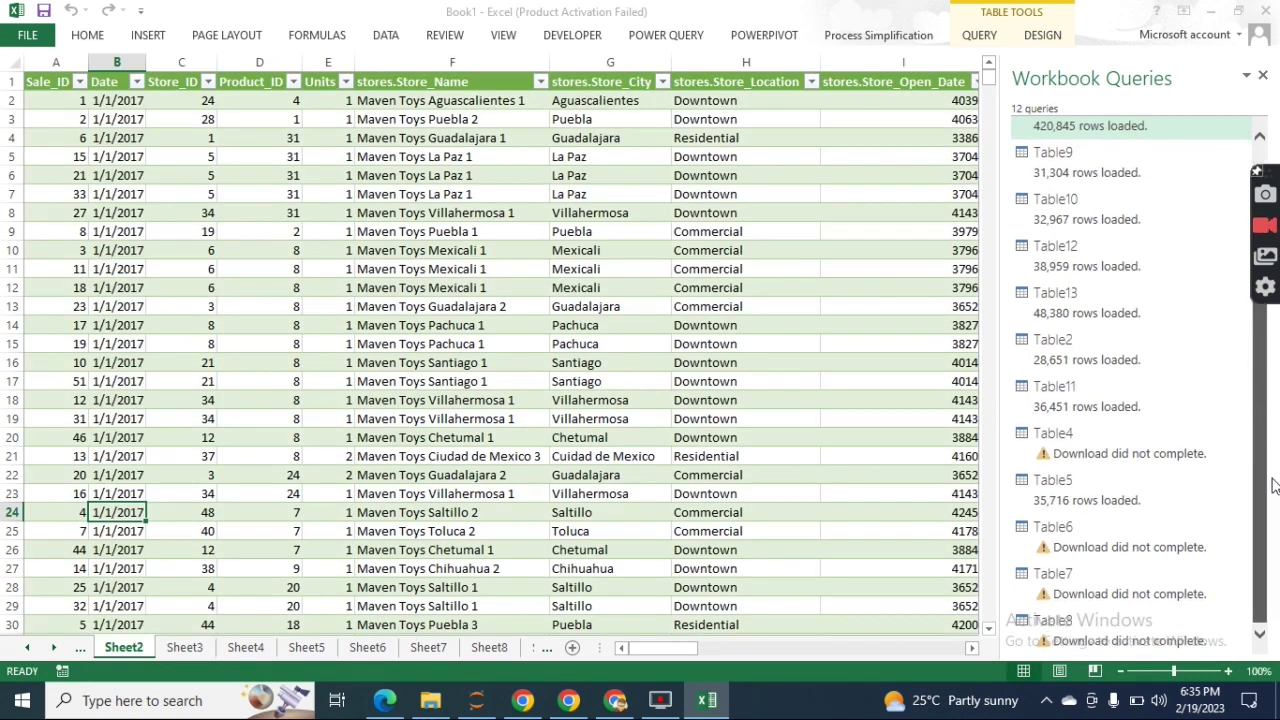
pyautogui.click(1140, 491)
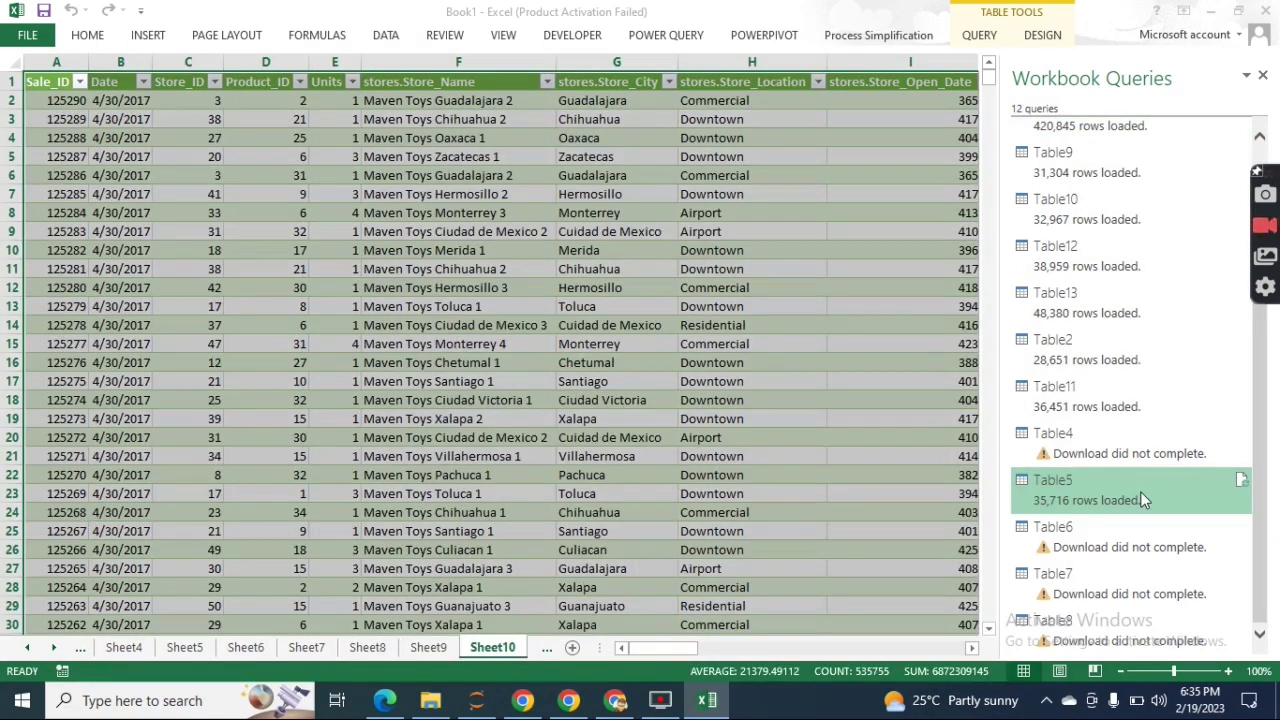
# - Load Table5 as Only Create Connection and accept removing its table from Sheet10
pyautogui.rightClick(1140, 493)
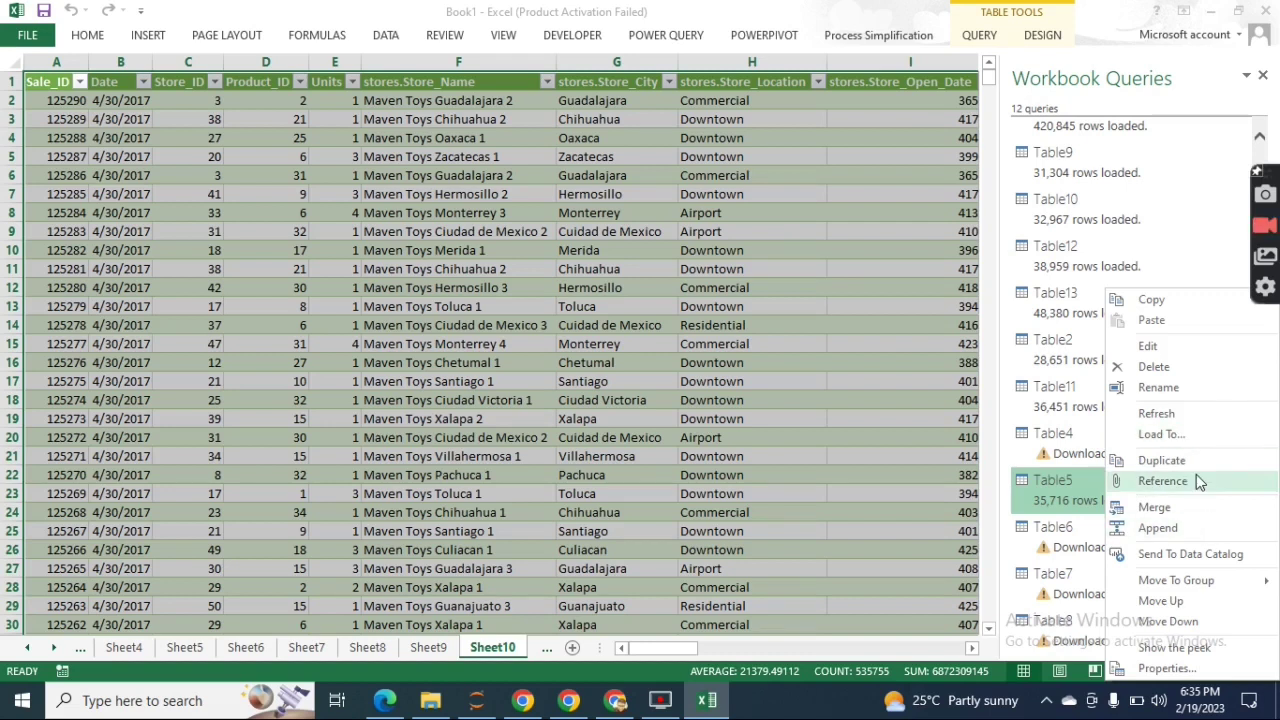
pyautogui.click(1188, 434)
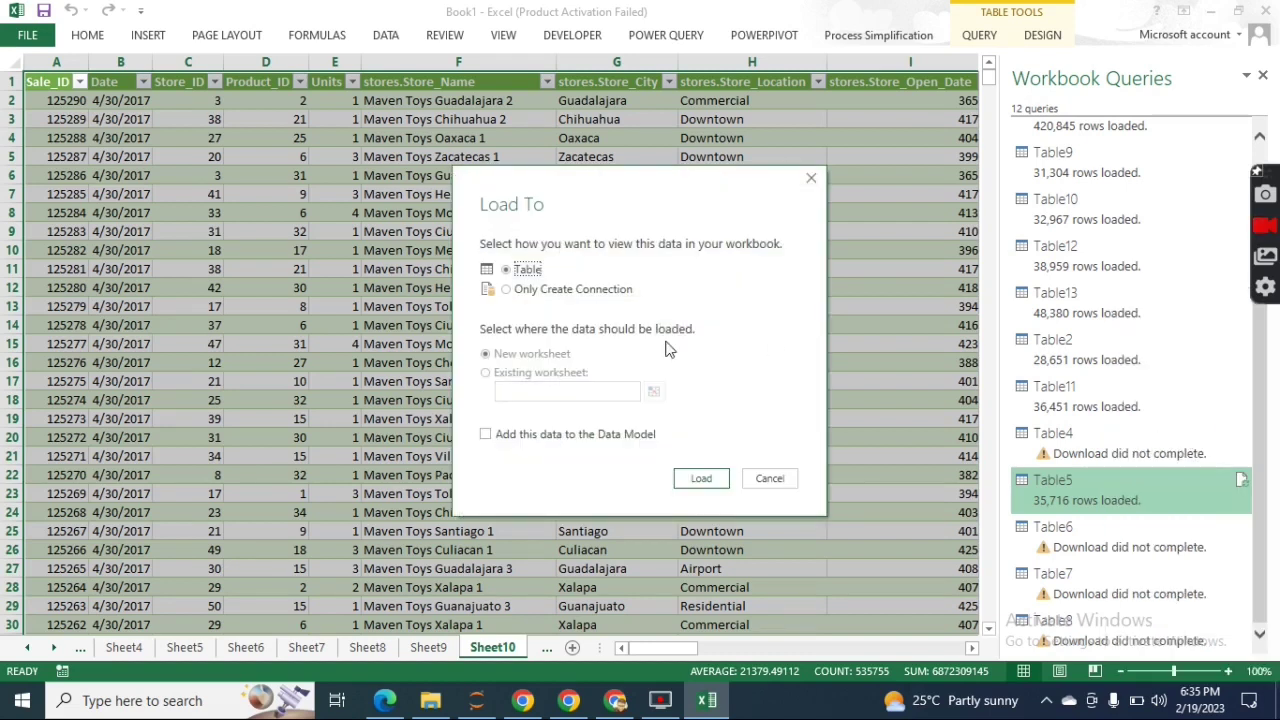
pyautogui.click(563, 289)
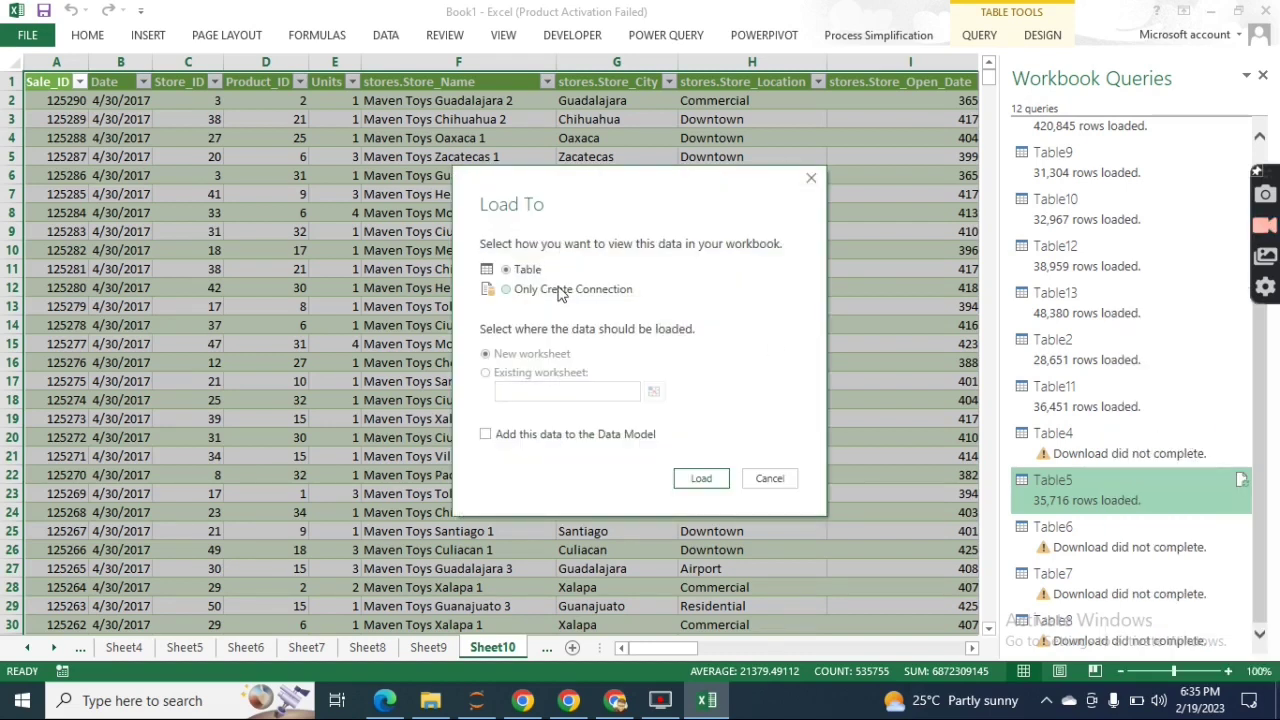
pyautogui.click(702, 478)
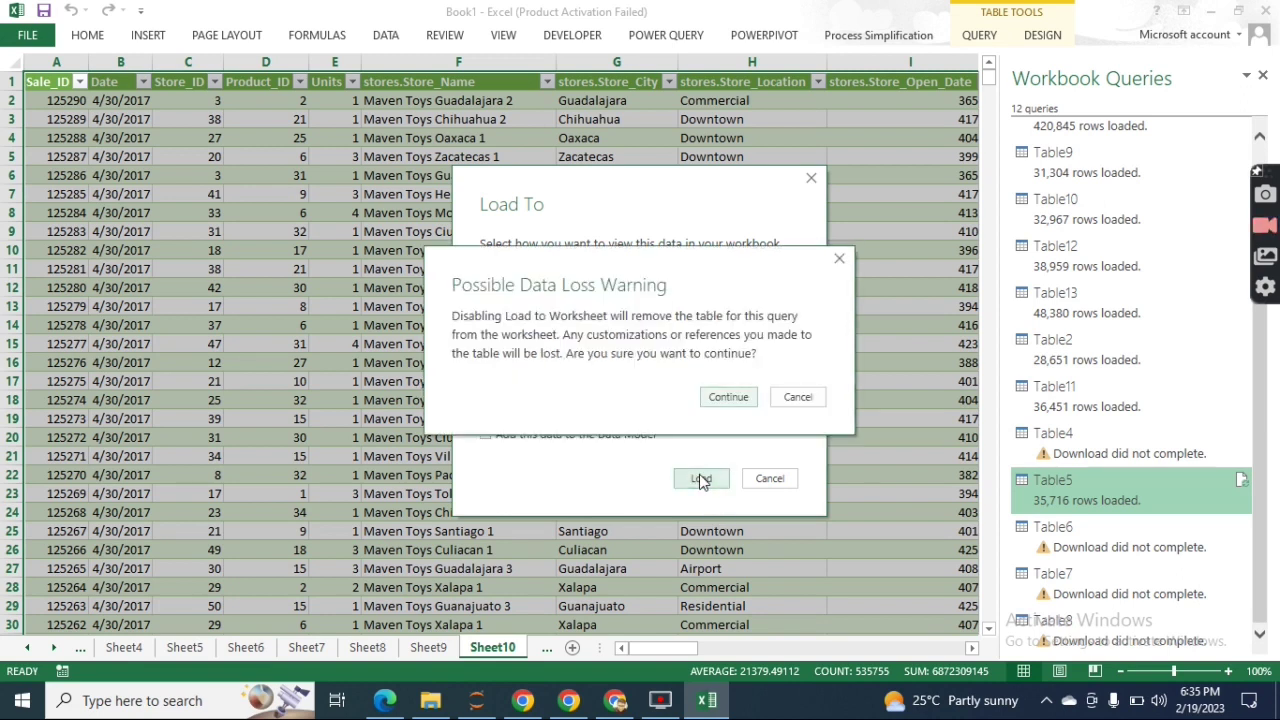
pyautogui.click(729, 395)
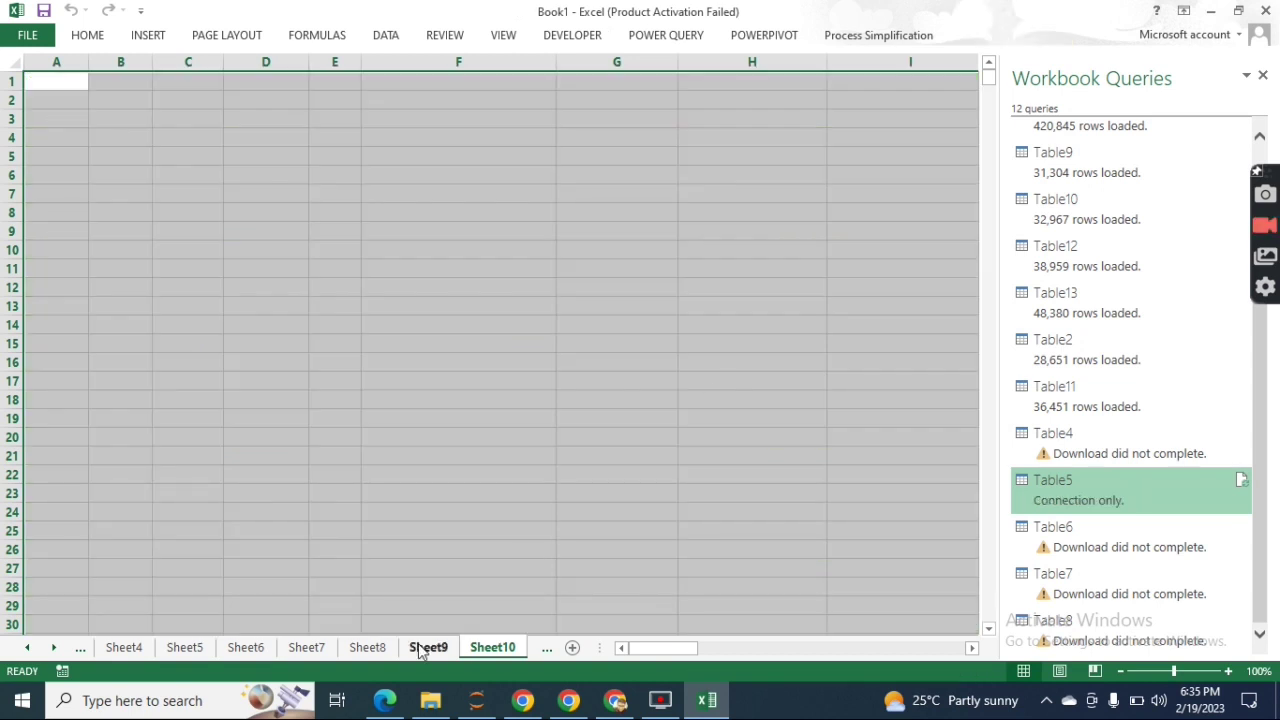
# - Show Table1's appended data on Sheet2 and review the Date filter's months, January through December 2017
pyautogui.click(425, 648)
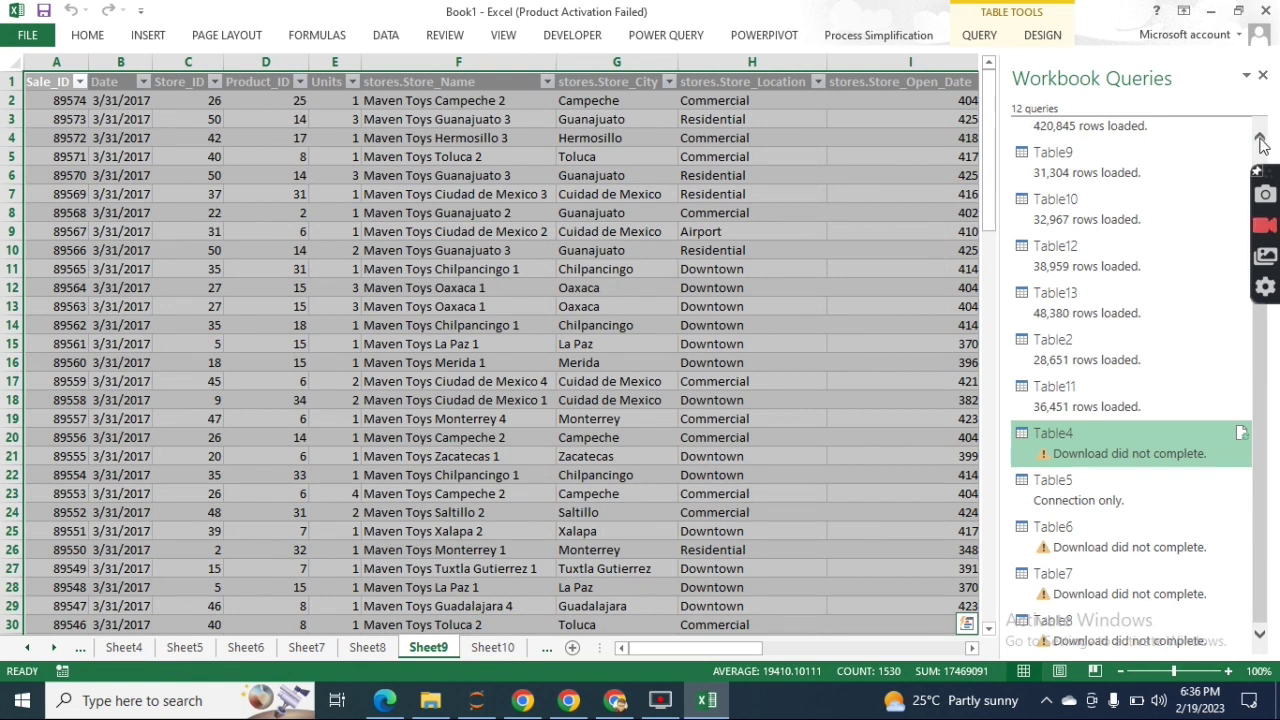
pyautogui.click(1260, 140)
pyautogui.click(1160, 126)
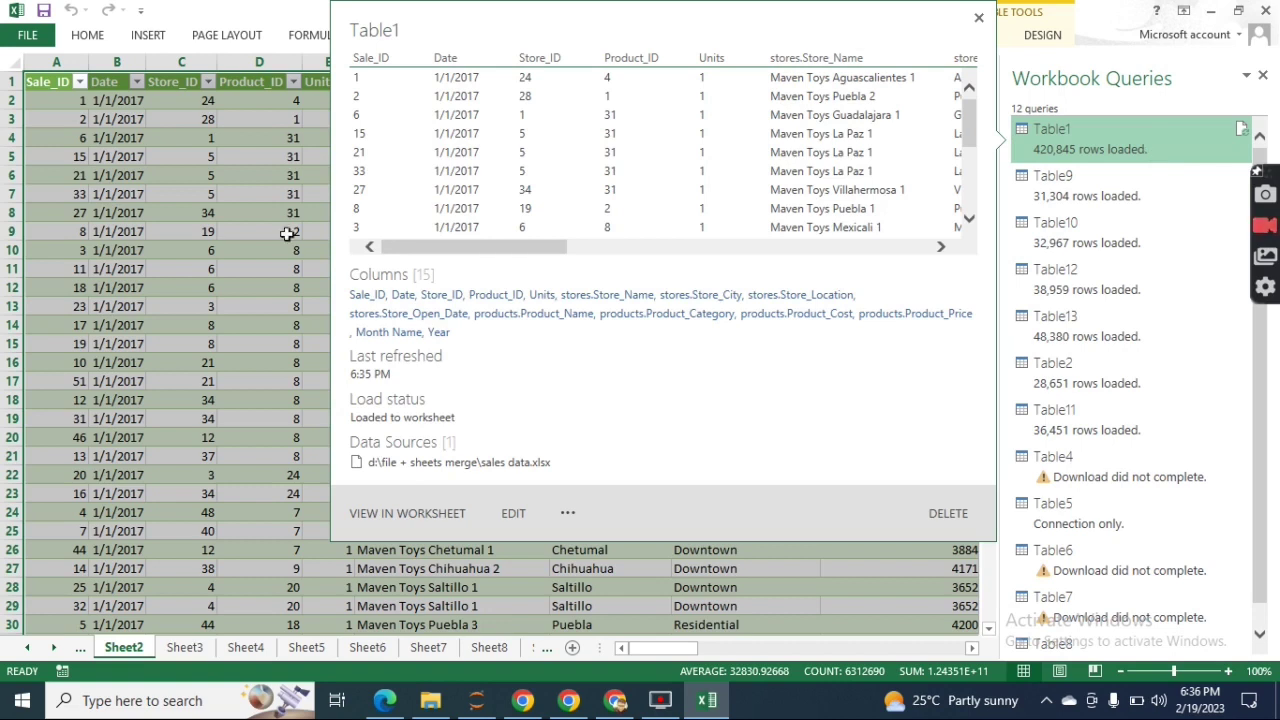
pyautogui.click(242, 235)
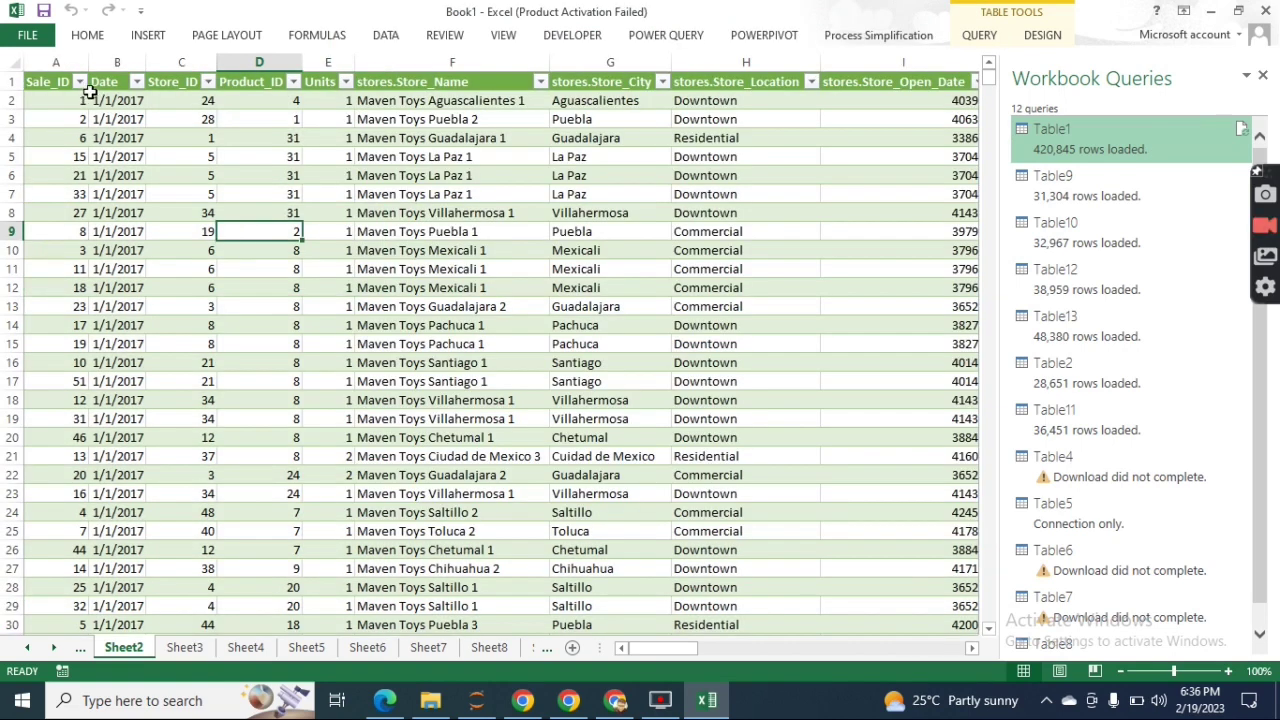
pyautogui.click(136, 82)
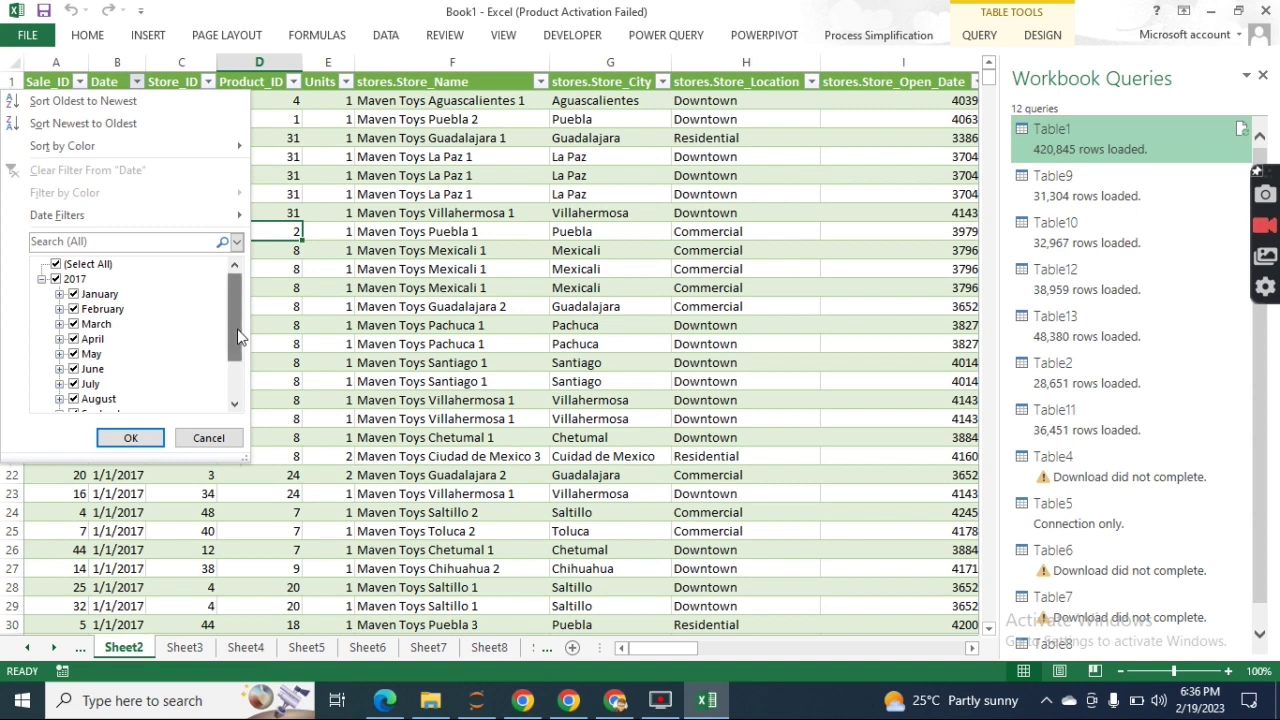
pyautogui.moveTo(238, 338); pyautogui.dragTo(222, 318)
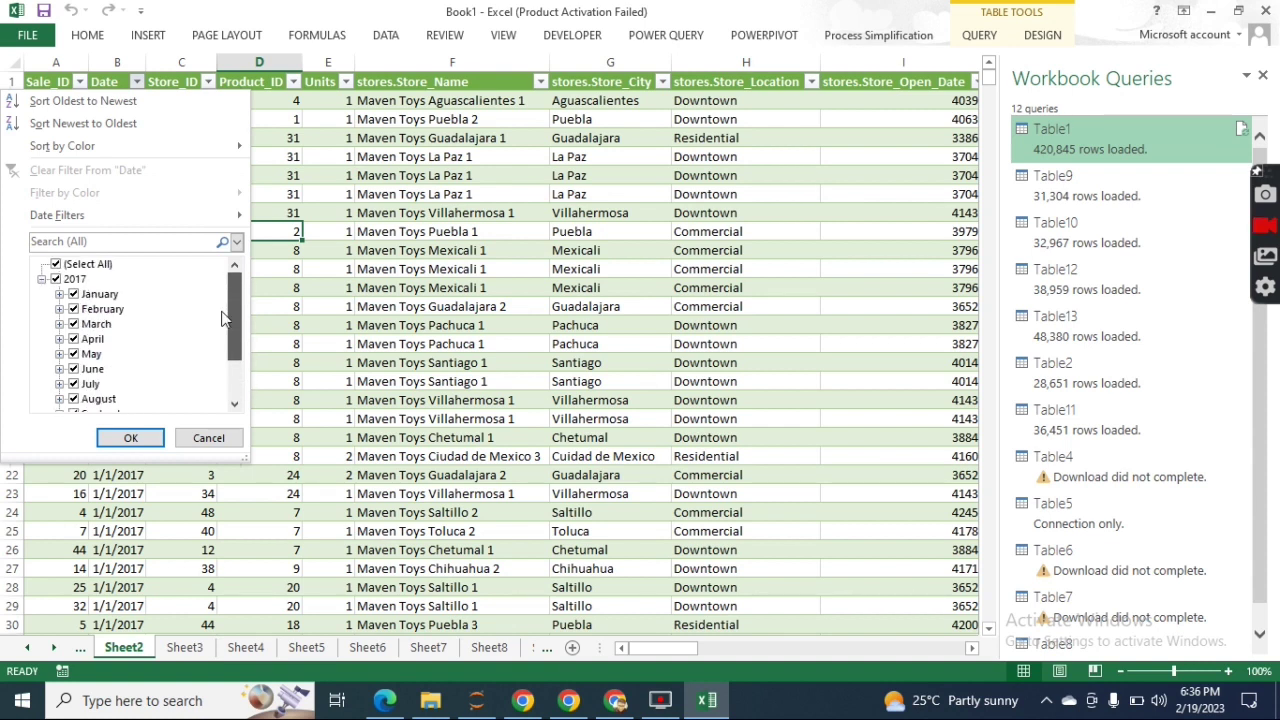